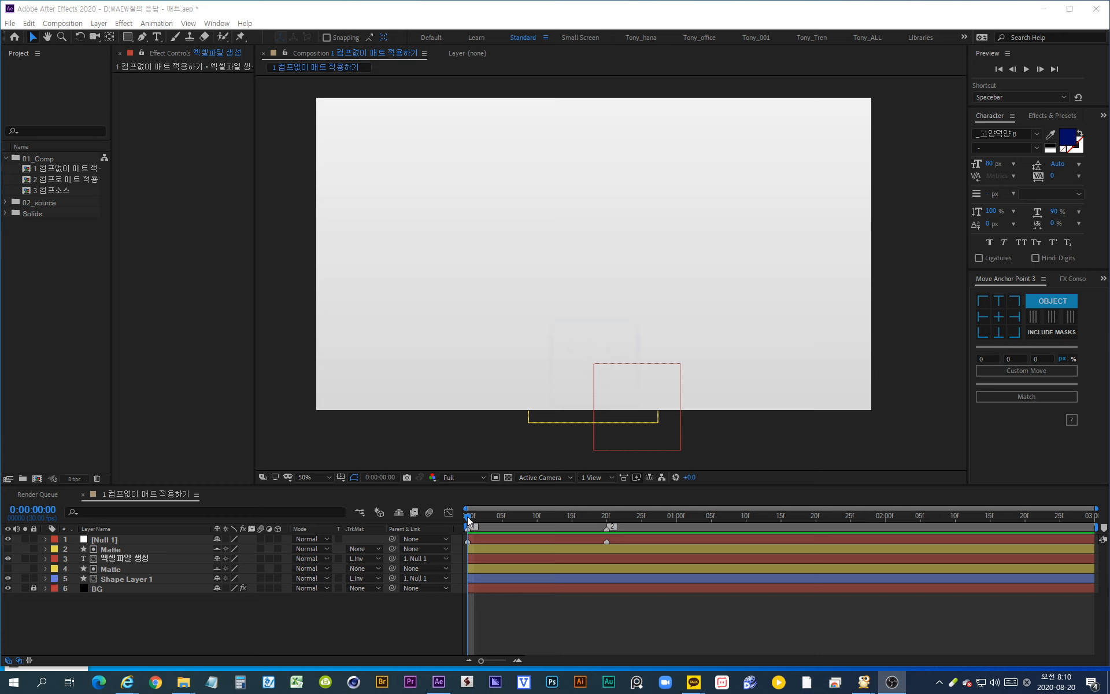
- Move to frame 20 and delete the Matte layer directly above the 엑셀파일 생성 text layer
left_click_drag(468, 517, 607, 523)
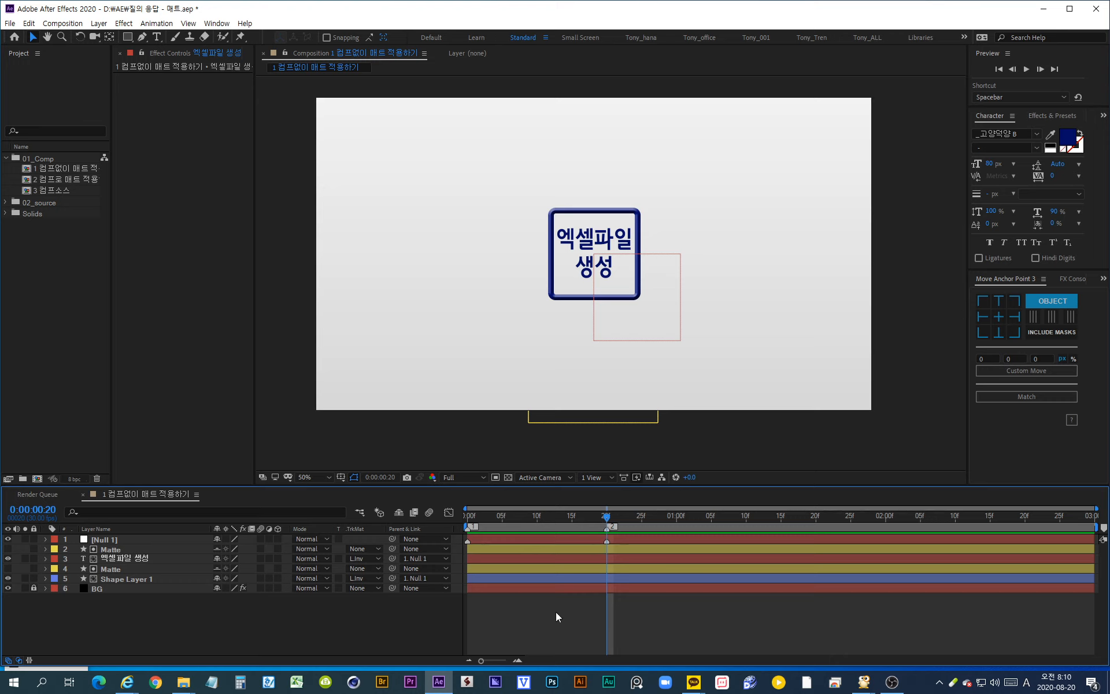
left_click(108, 572)
left_click(110, 552)
left_click(128, 608)
left_click(112, 549)
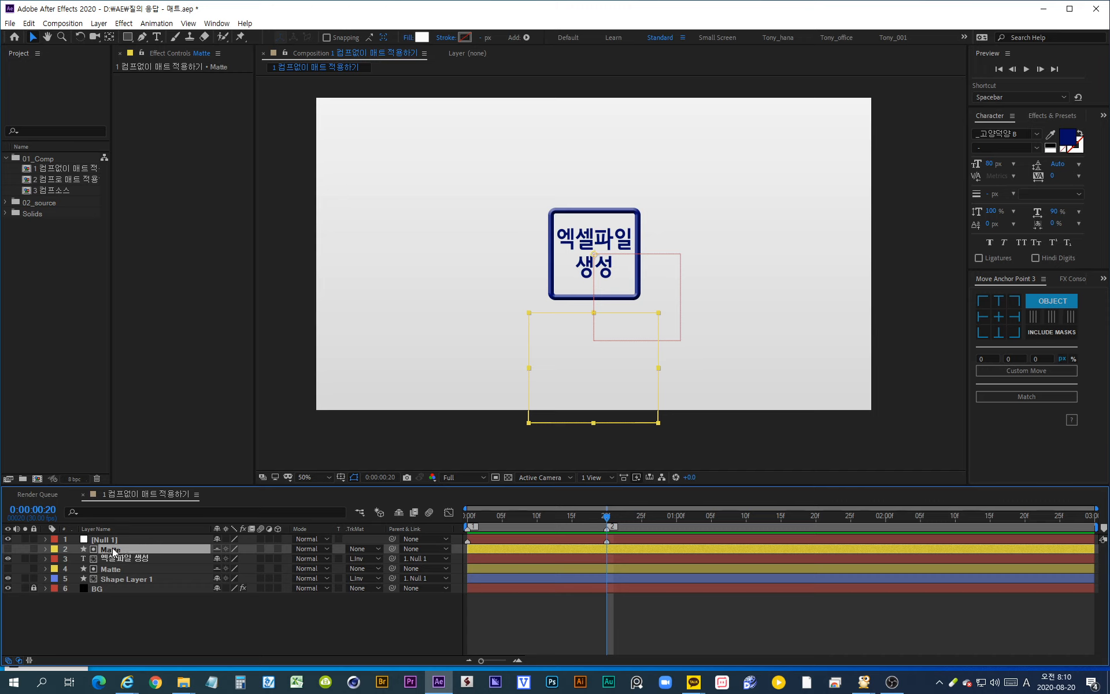
key("Delete")
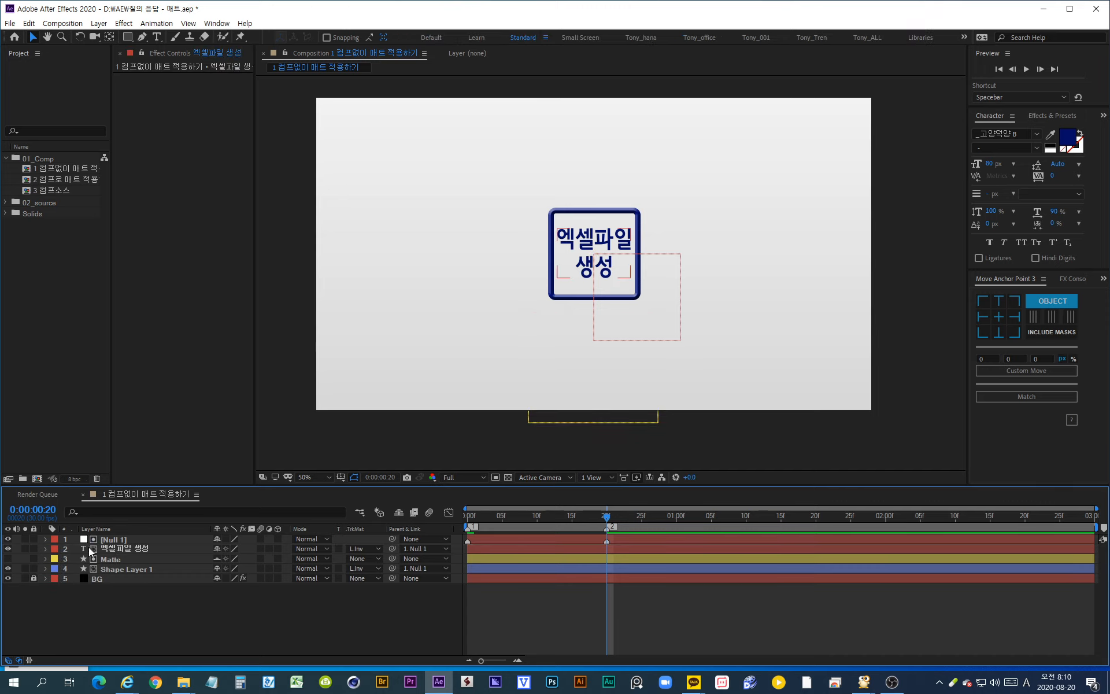
- Return to the first frame and examine how the text layer and Shape Layer 1 relate to the single remaining Matte layer
left_click(112, 559)
left_click_drag(606, 516, 467, 516)
left_click(129, 571)
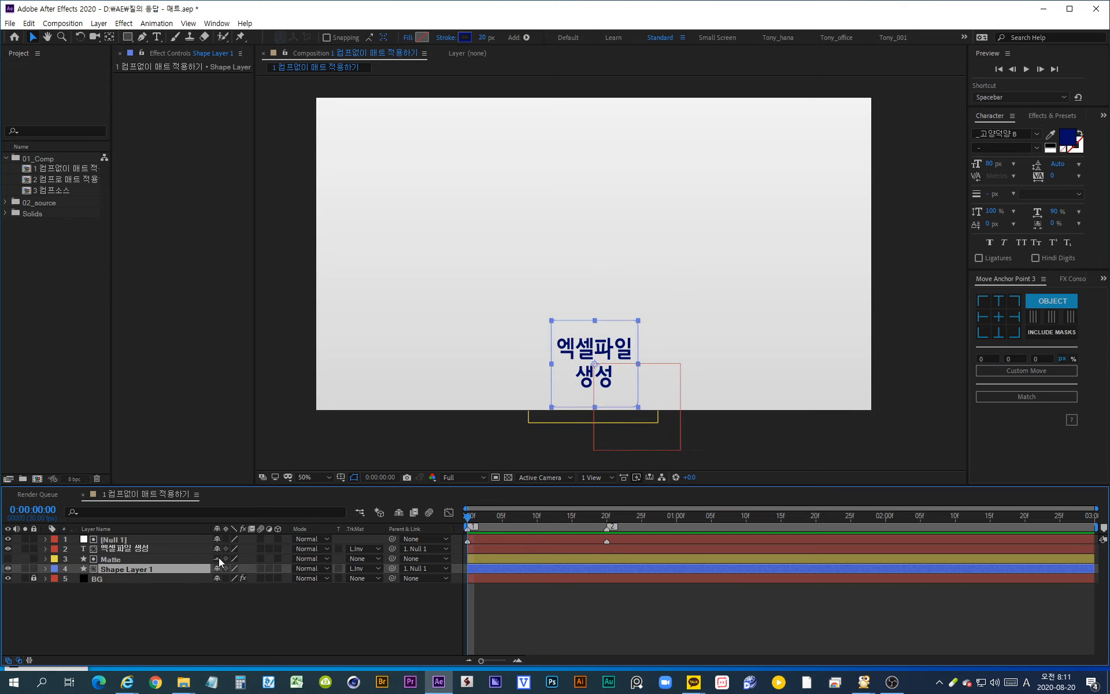
left_click(112, 560)
left_click(118, 567)
left_click(126, 549)
left_click(124, 568)
left_click(126, 550)
left_click(124, 568)
left_click(130, 548)
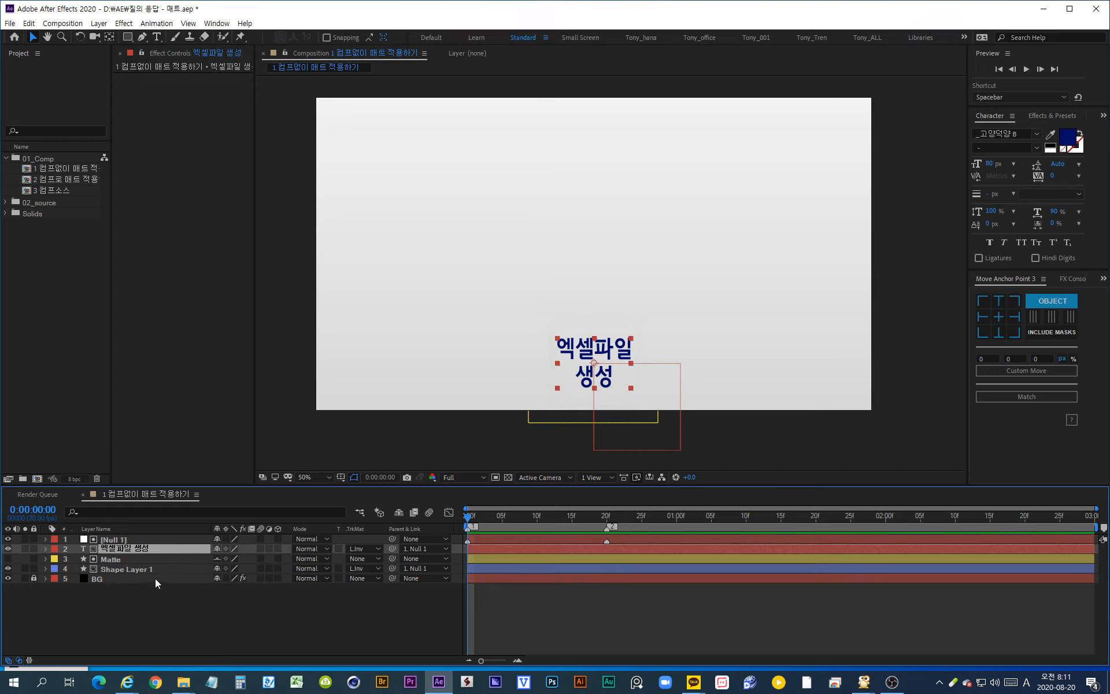
- Duplicate the Matte layer and move the copy directly above the 엑셀파일 생성 text layer
left_click(114, 559)
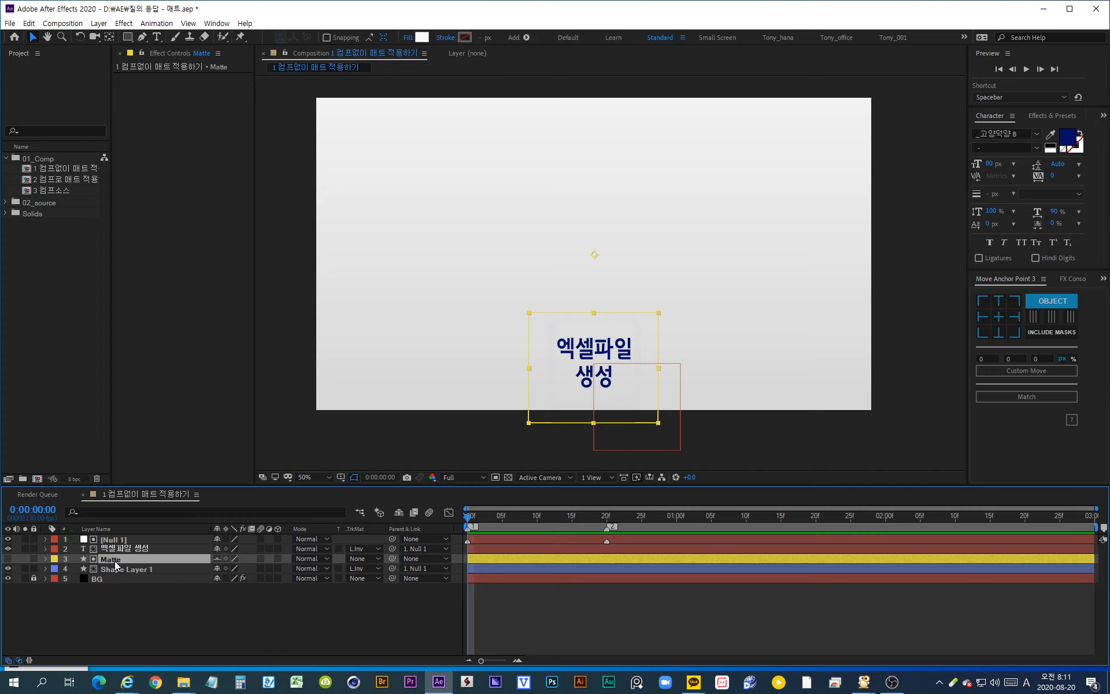
key("ctrl+d")
key("Return")
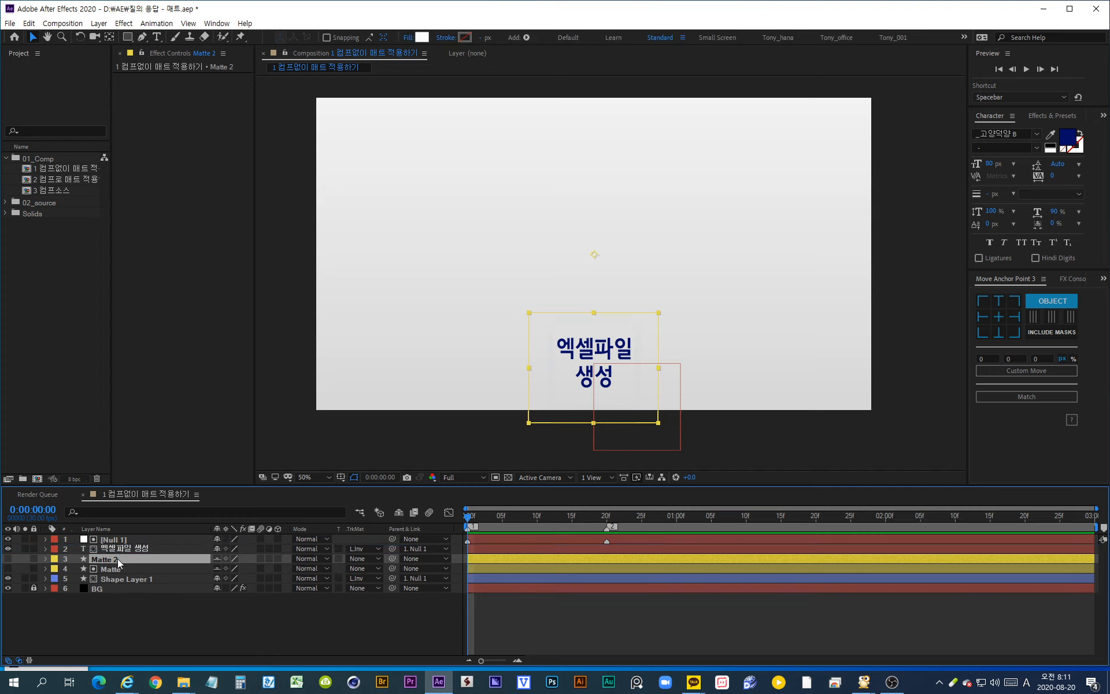
key("Return")
key("ctrl+bracketright")
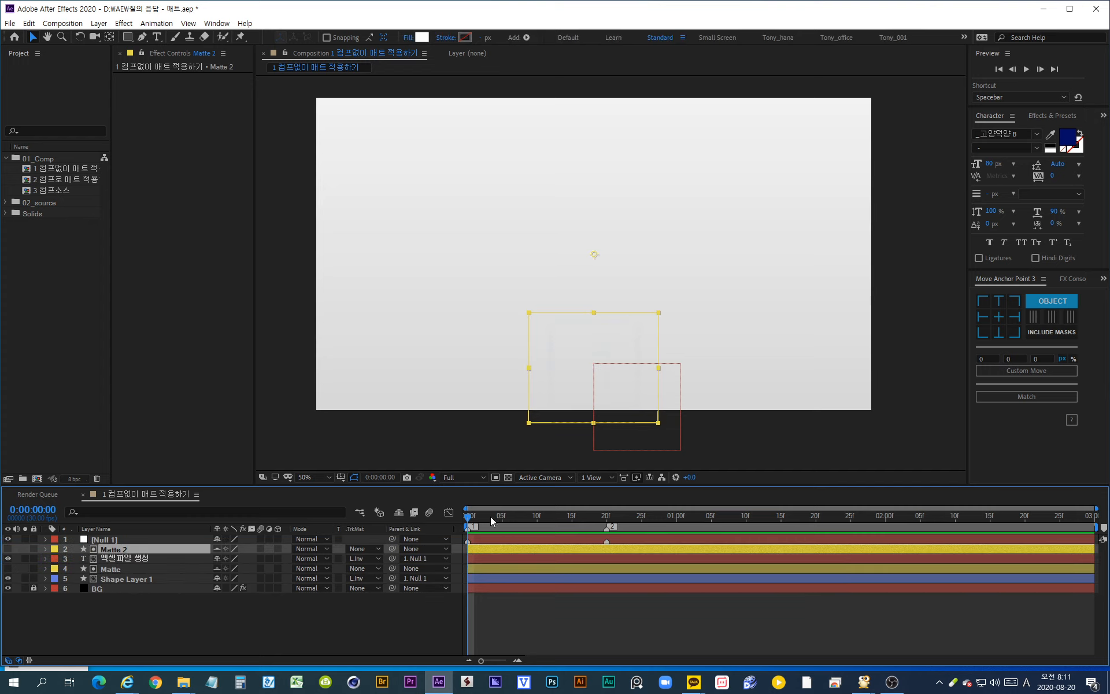
left_click(509, 601)
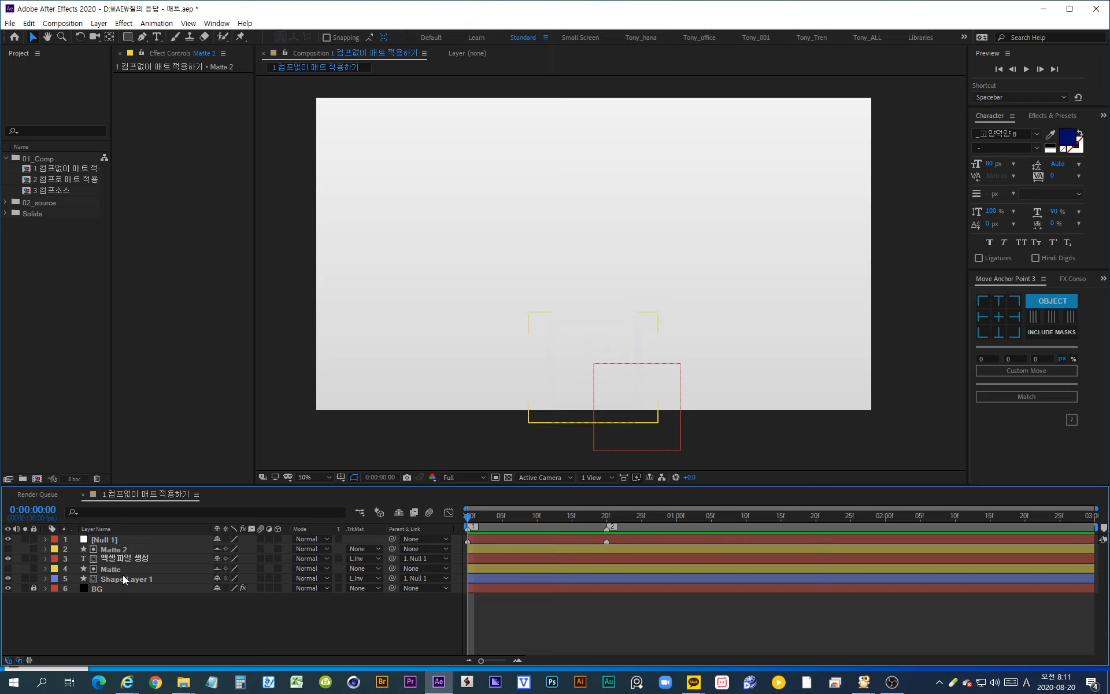
- Examine each matte with the layer below it, and preview the Null 1 animation up to frame 20
left_click(116, 579)
left_click(123, 568)
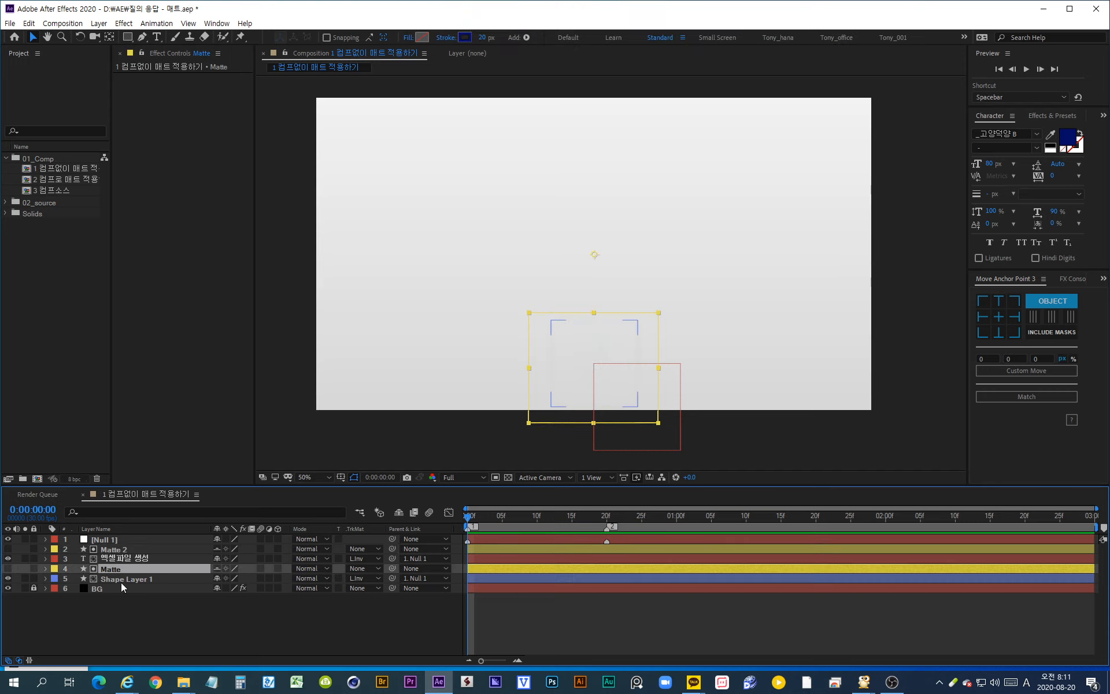
left_click(126, 560)
left_click(117, 551)
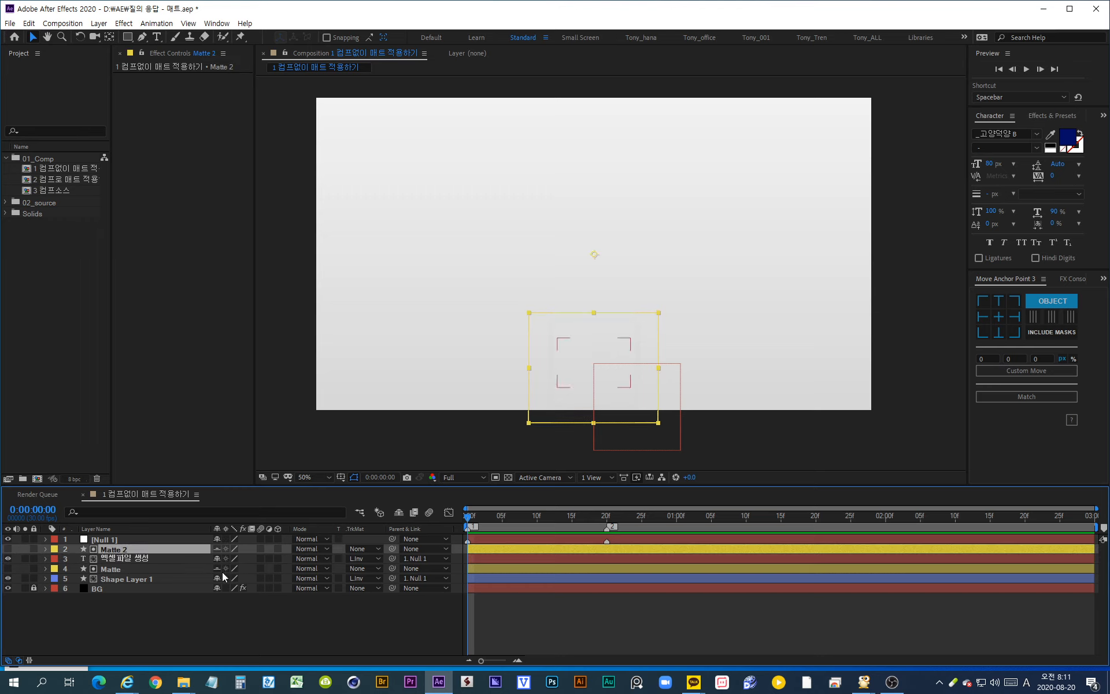
left_click(113, 539)
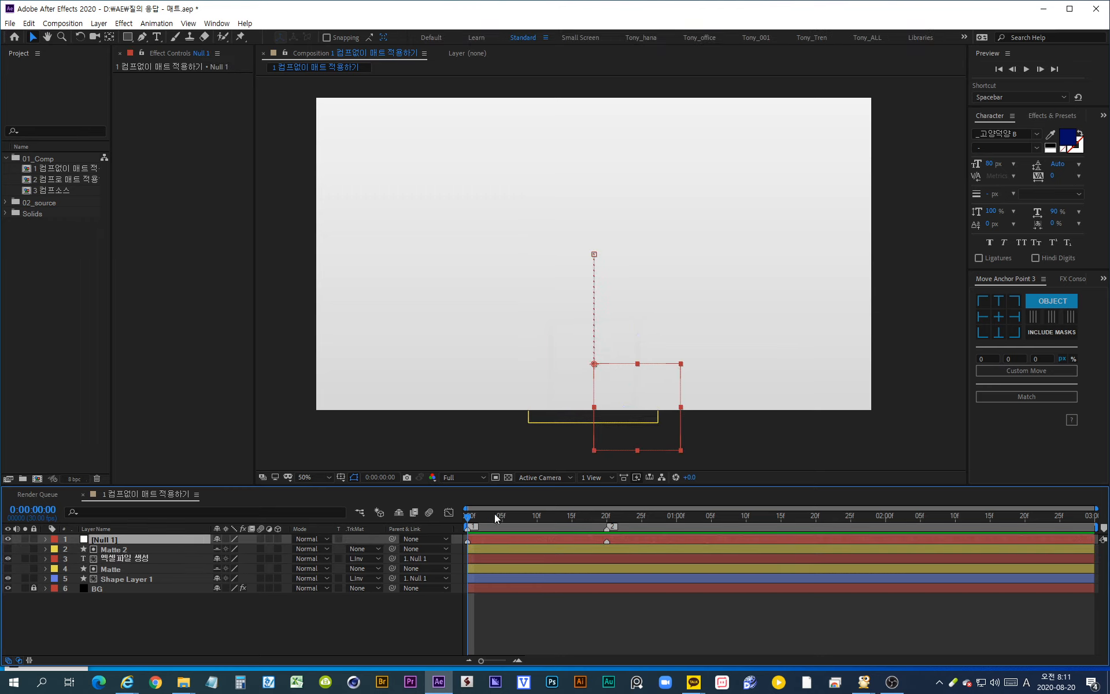
left_click_drag(469, 515, 607, 518)
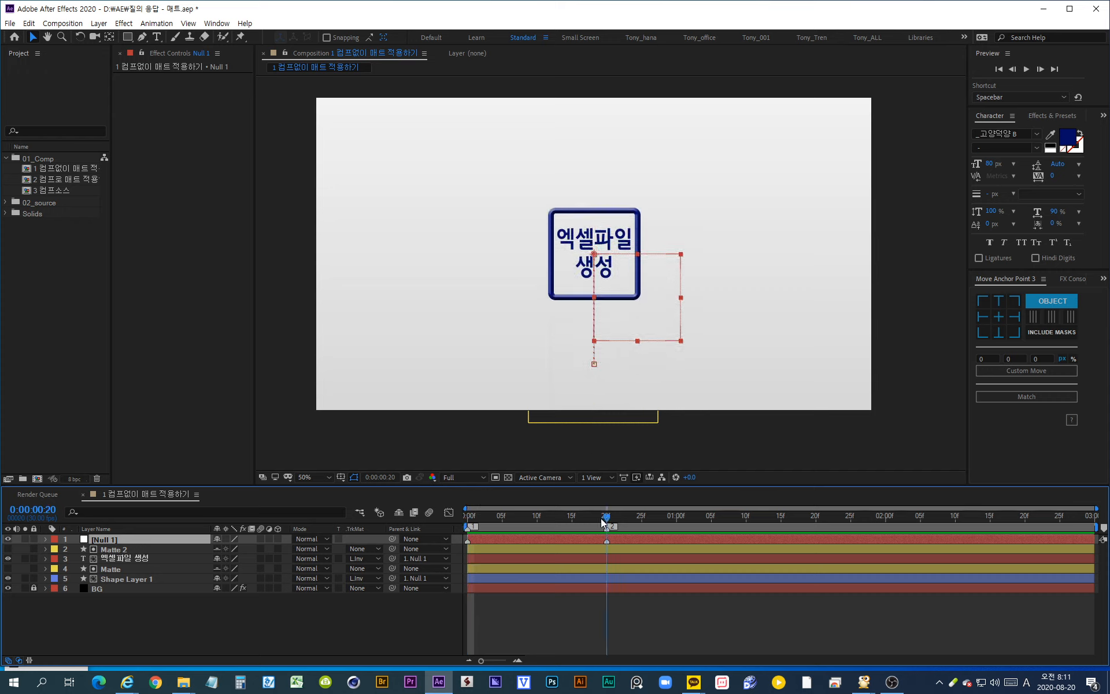
left_click(101, 557)
left_click(110, 549)
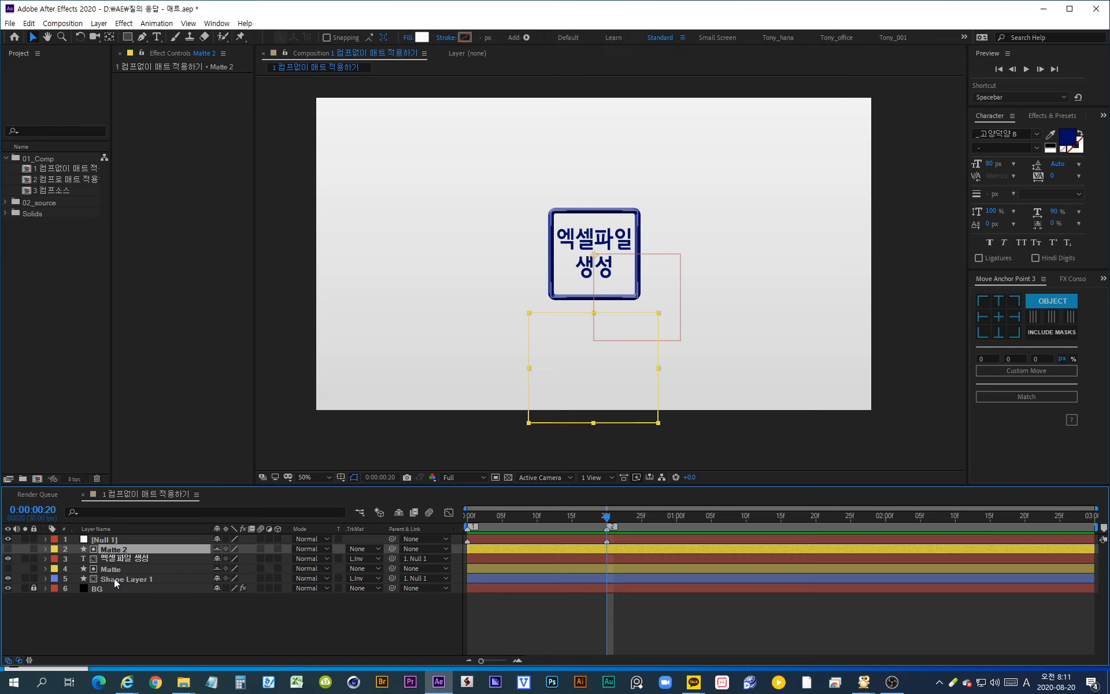
left_click(114, 577)
left_click(113, 569)
left_click(140, 613)
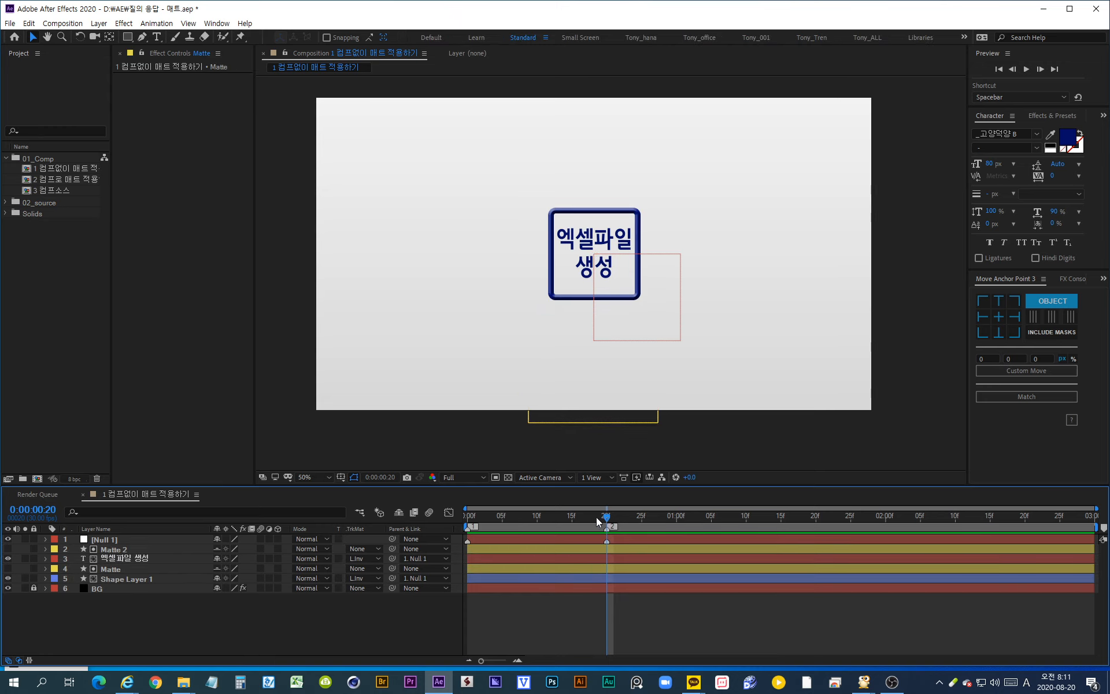
mouse_move(598, 520)
left_mouse_down()
mouse_move(438, 518)
mouse_move(608, 515)
left_mouse_up()
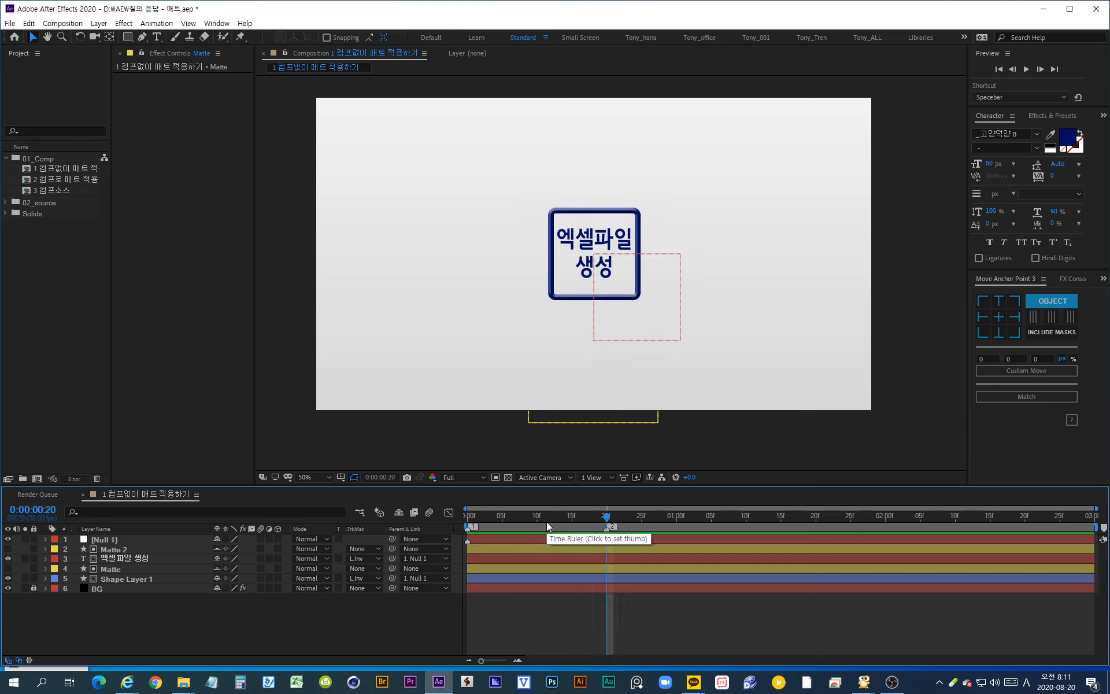
- Open the 2 컴프로 매트 적용하기 composition and examine its Matte, nested 3 컴프소스 and Null 1 layers
double_click(70, 179)
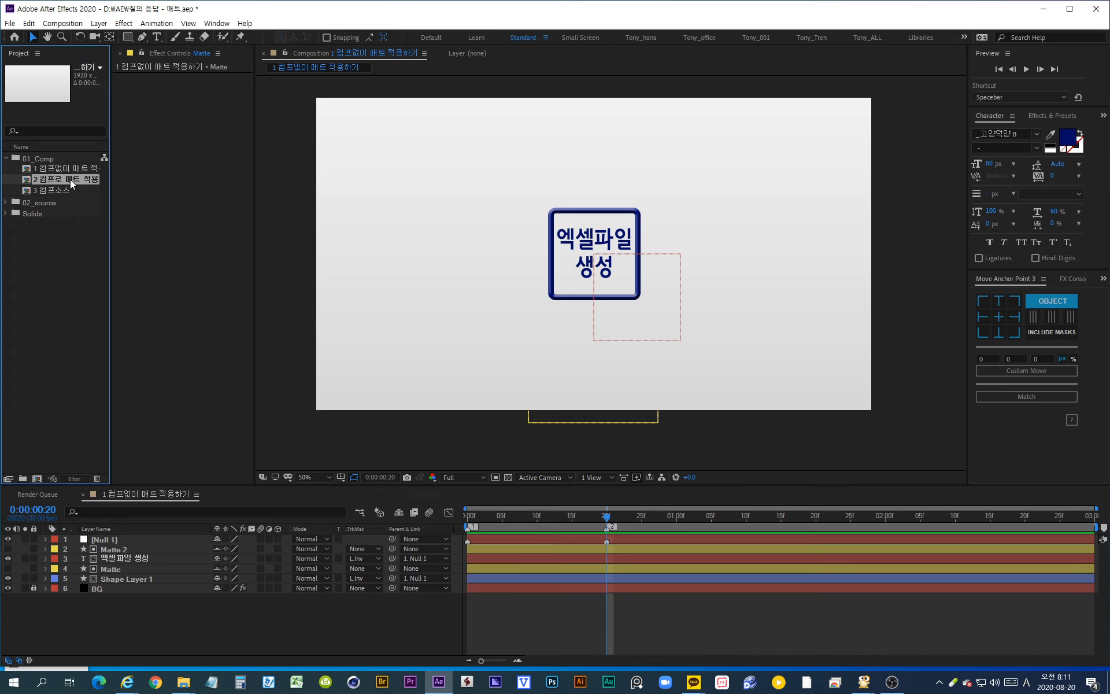
left_click(120, 558)
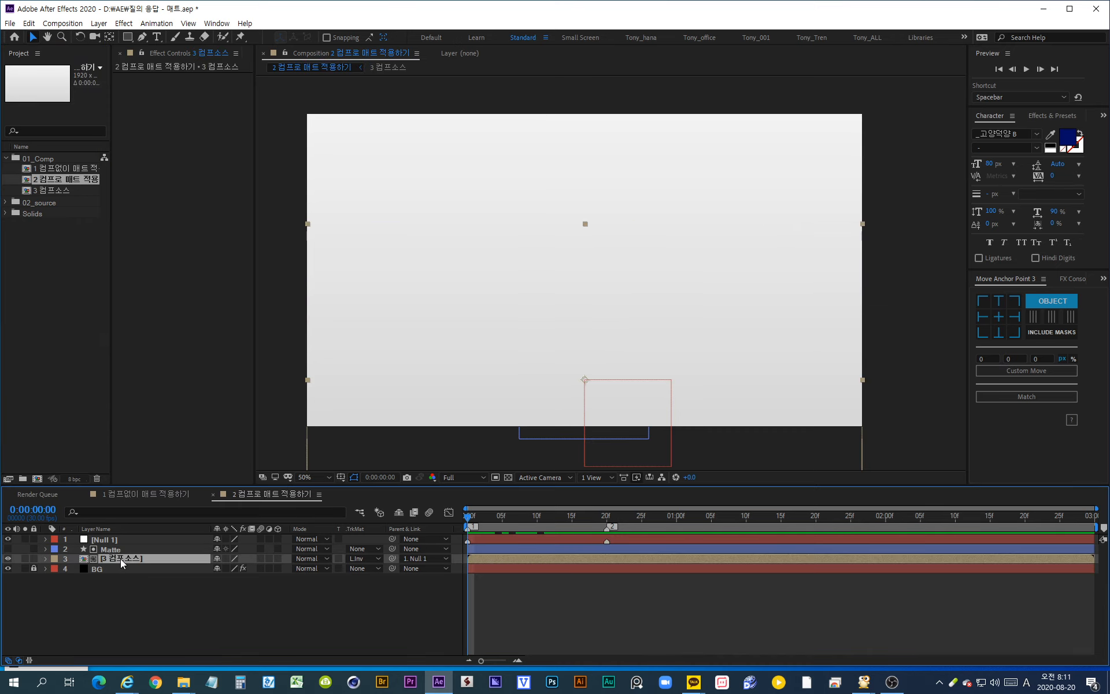
left_click(116, 549)
left_click(118, 558)
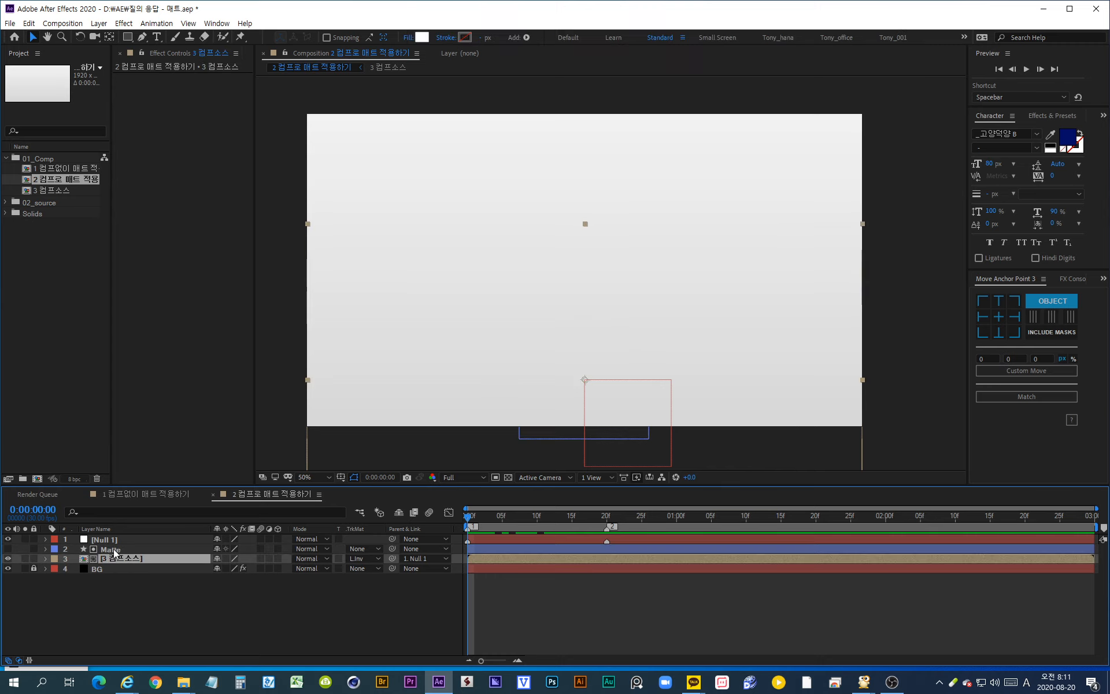
left_click(115, 550)
left_click(120, 559)
left_click(115, 550)
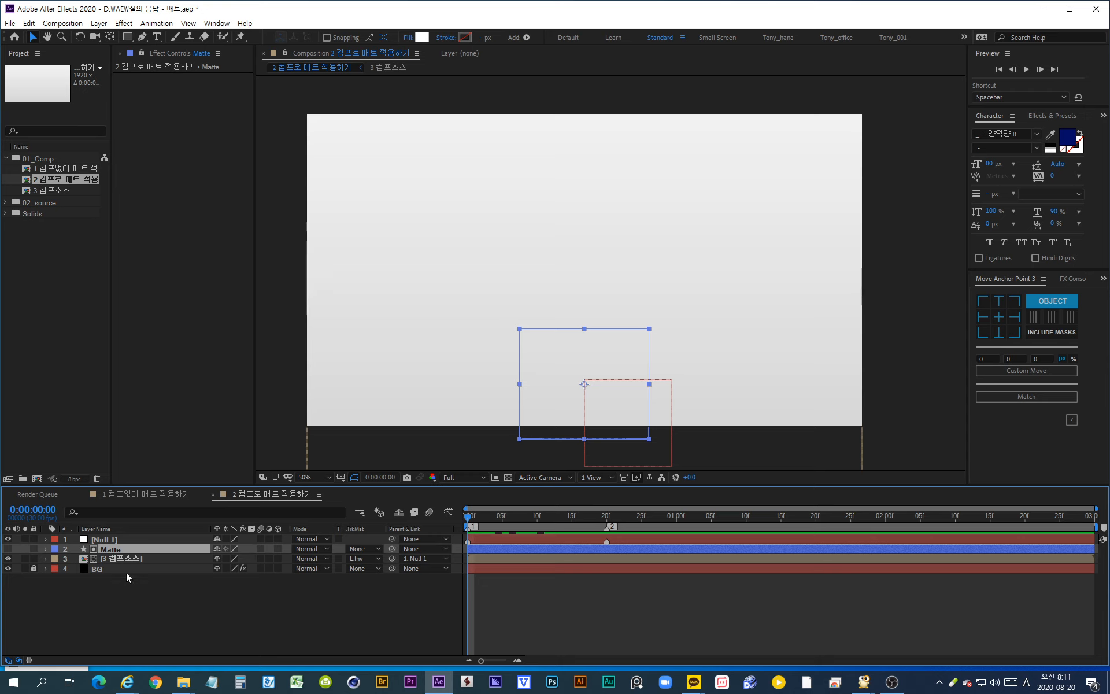
left_click(130, 559)
mouse_move(469, 522)
left_mouse_down()
mouse_move(607, 527)
mouse_move(461, 523)
left_mouse_up()
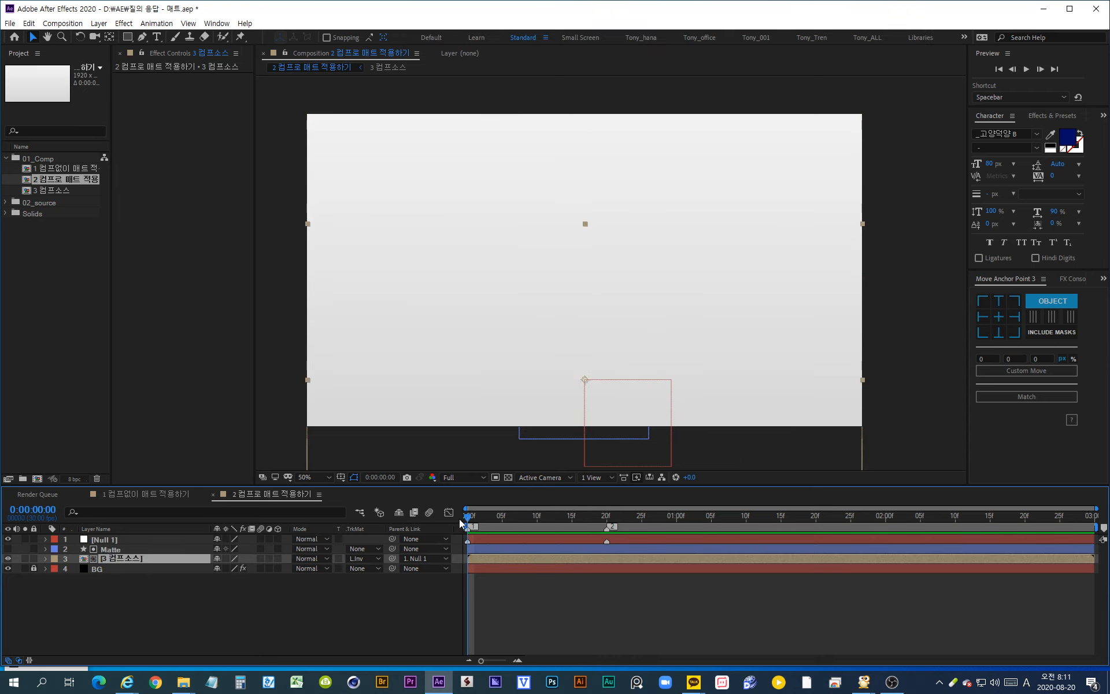
left_click(111, 549)
left_click(119, 559)
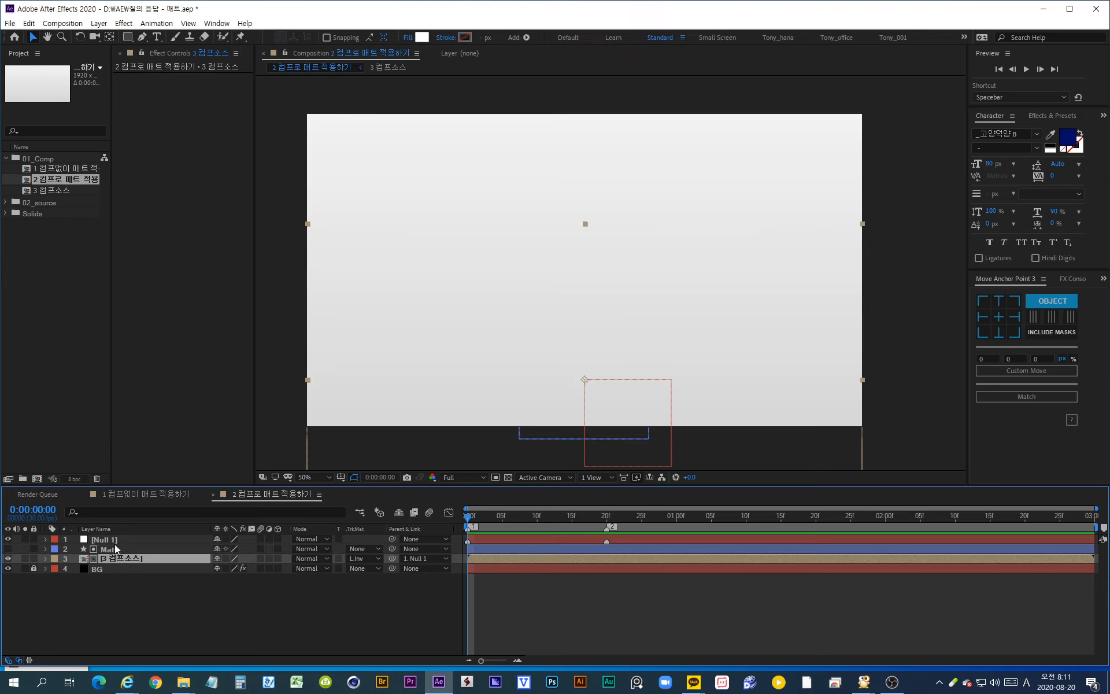
left_click(110, 539)
mouse_move(466, 522)
left_mouse_down()
mouse_move(606, 516)
mouse_move(453, 515)
mouse_move(604, 521)
mouse_move(462, 518)
left_mouse_up()
- Go back to the 1 컴프없이 매트 적용하기 composition and compare its two mattes with the text layer and Shape Layer 1
left_click(148, 495)
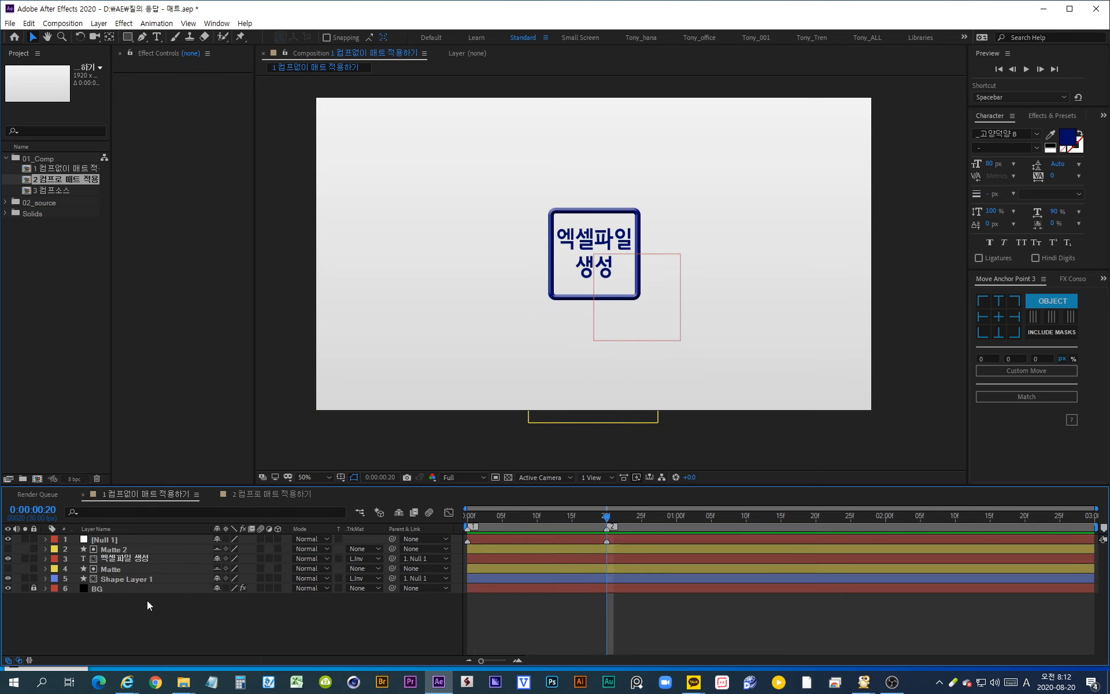
left_click_drag(154, 601, 105, 539)
left_click(163, 610)
left_click(109, 558)
left_click(108, 549)
left_click(113, 569)
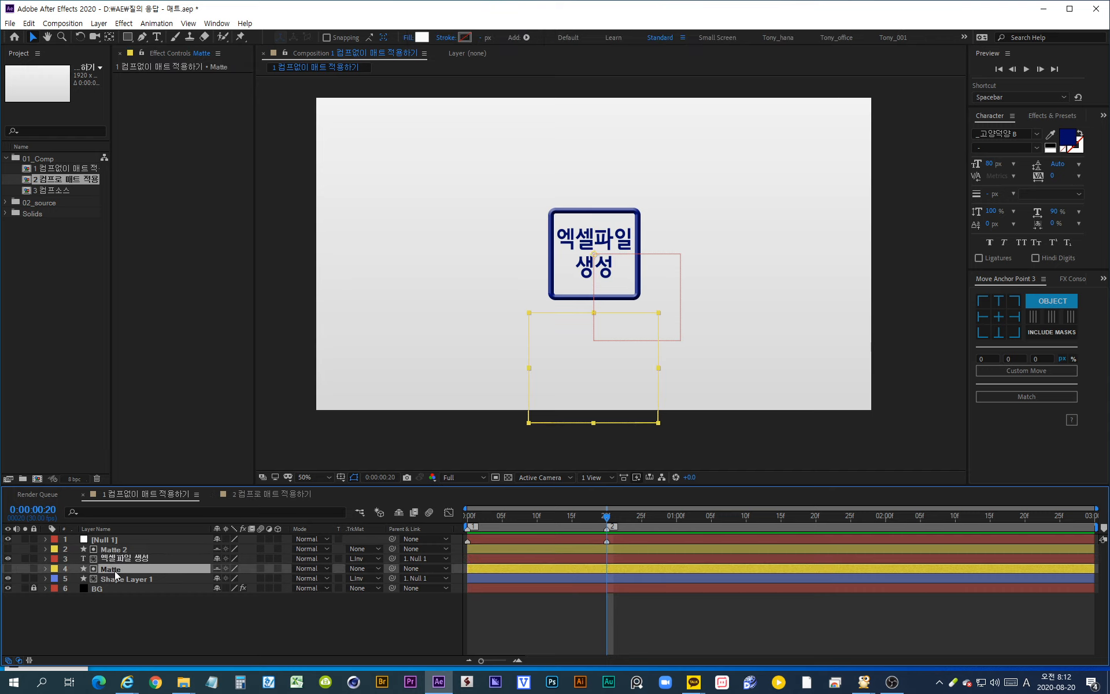
left_click(115, 578)
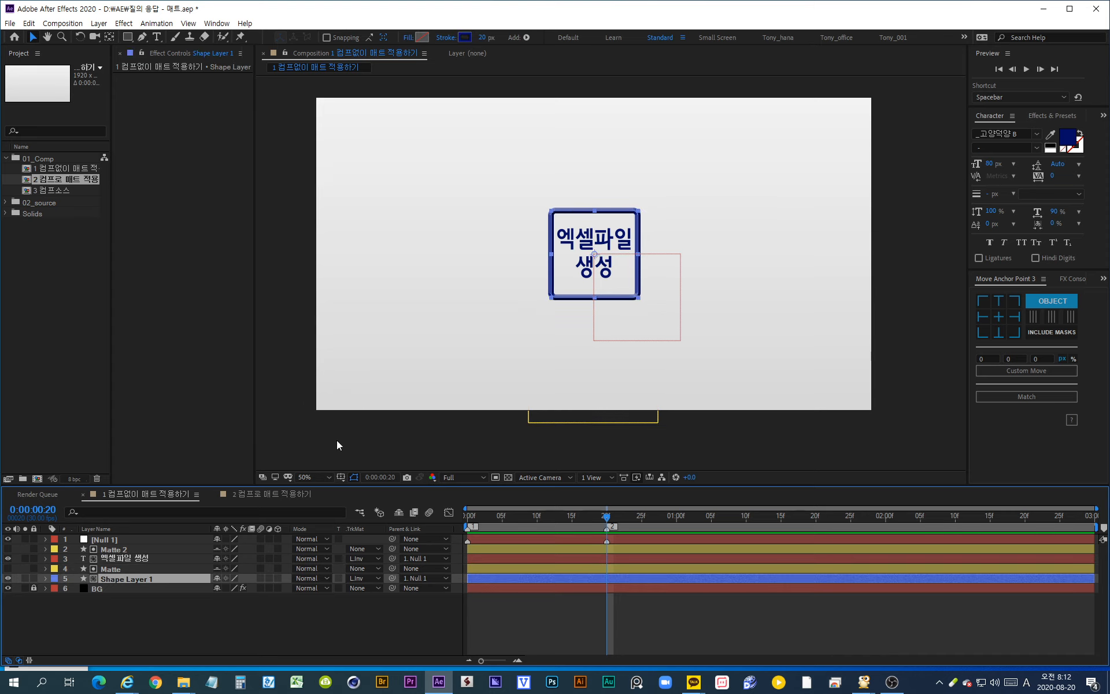
left_click(116, 559)
left_click(119, 577)
left_click(127, 558)
left_click(130, 576)
left_click(128, 557)
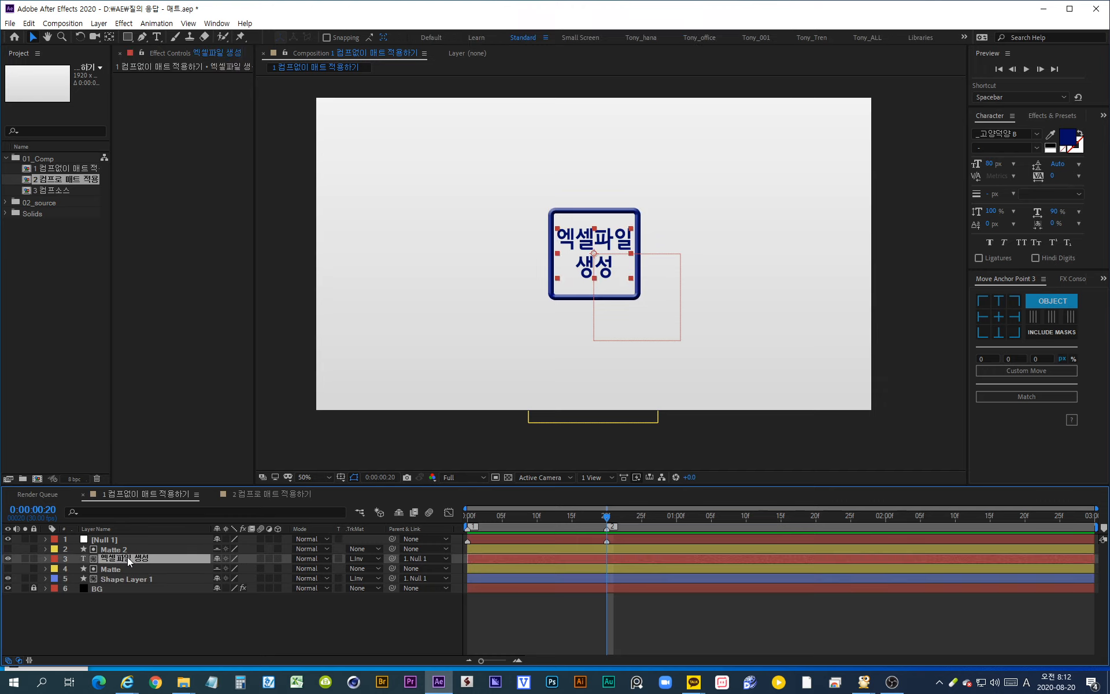
- Switch to the 2 컴프로 매트 적용하기 composition, select the nested 3 컴프소스 layer and move to frame 20
left_click(251, 494)
left_click(157, 601)
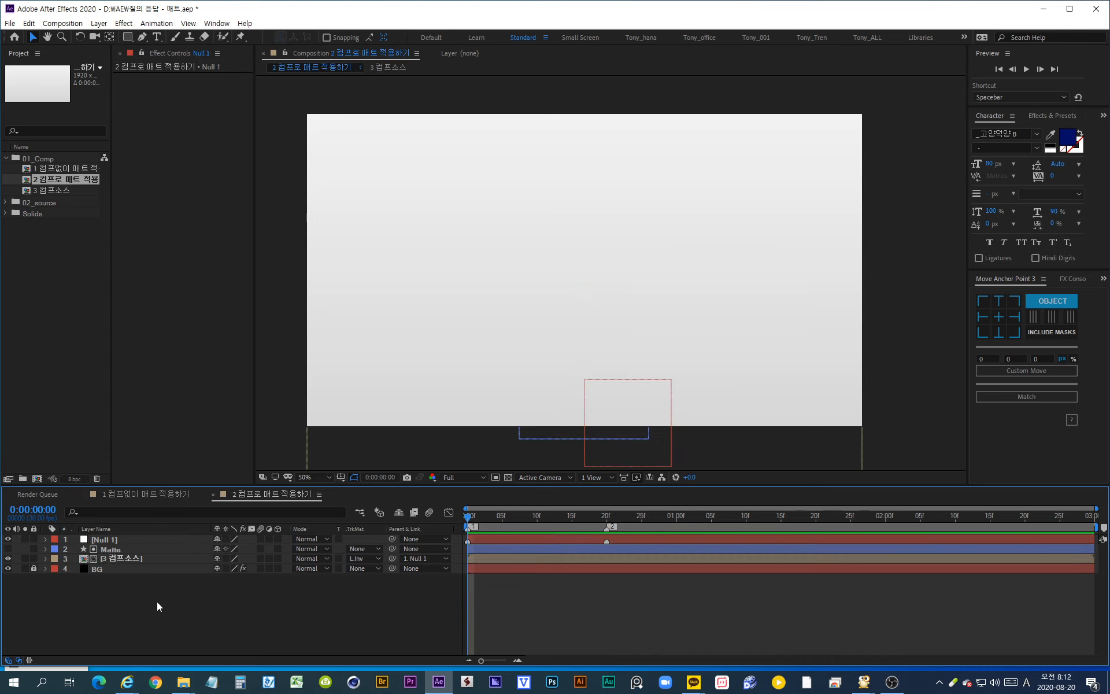
left_click(118, 558)
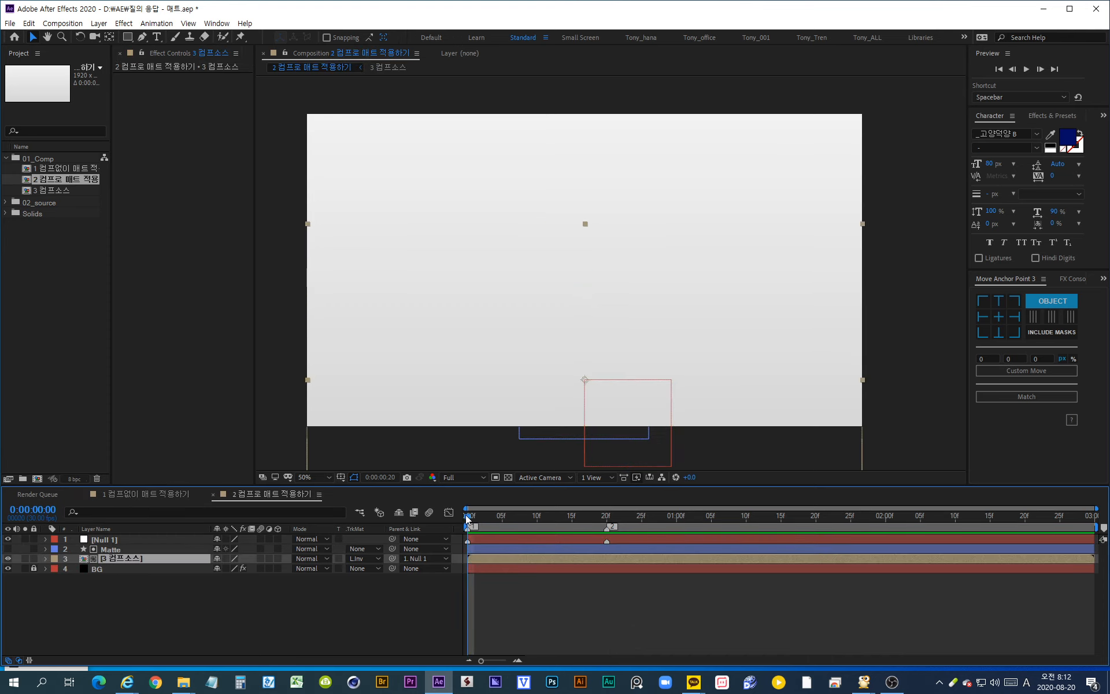
key("2")
- Try a Drop Shadow effect with a distance of 11 on the 3 컴프소스 layer and remove it
key("ctrl+space")
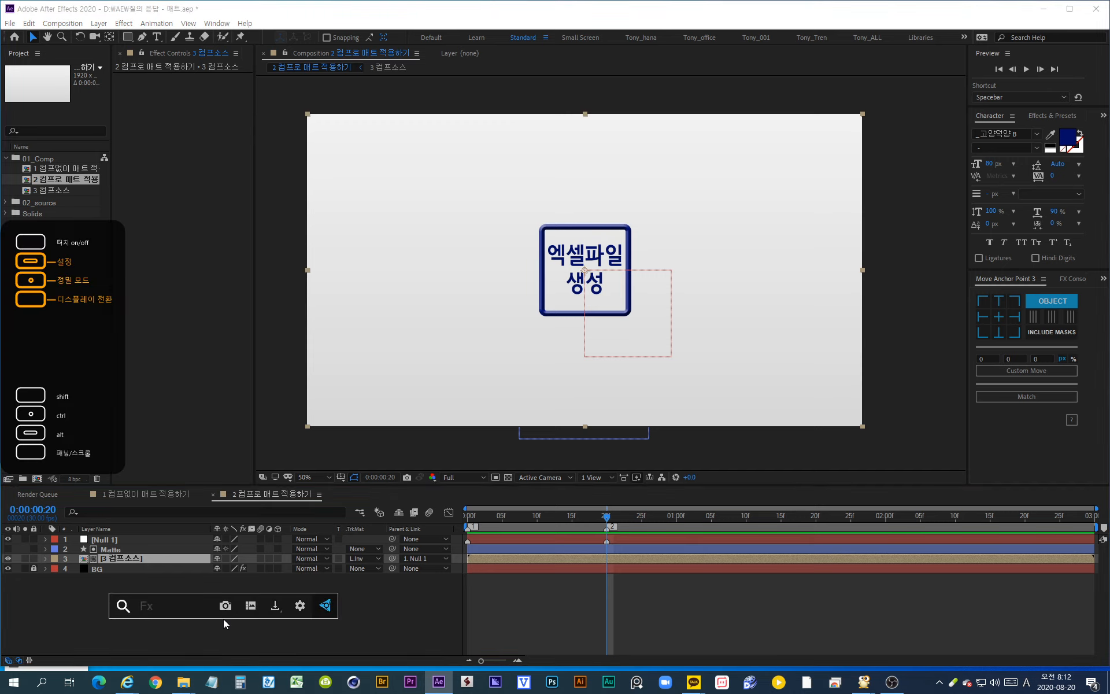
type("de")
key("BackSpace")
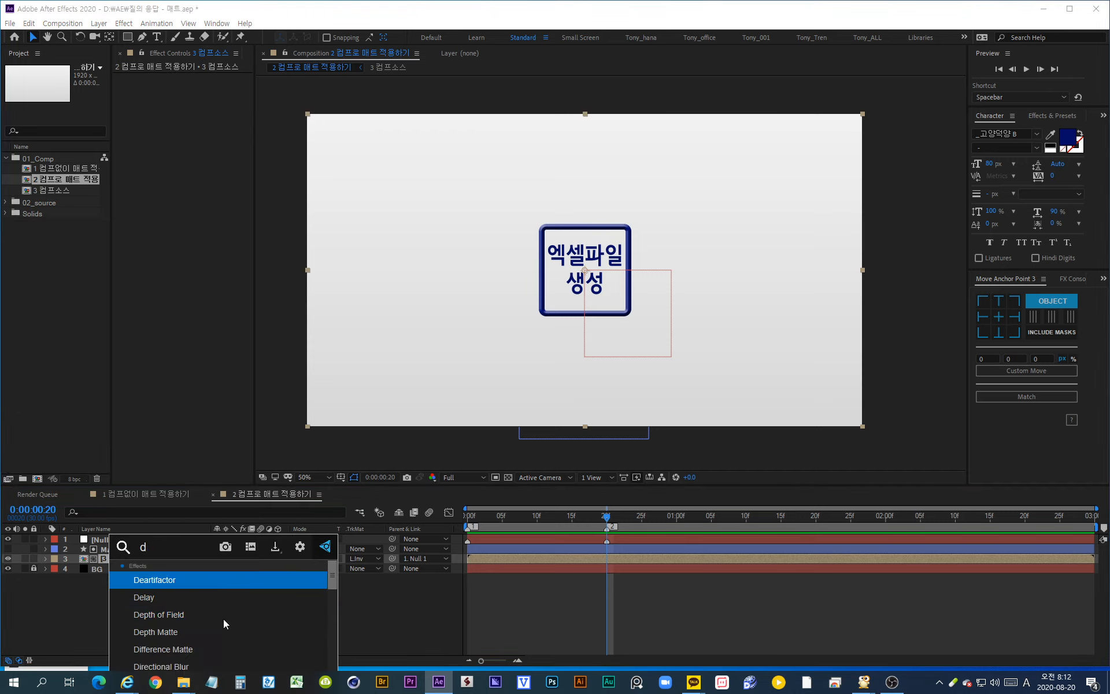
type("ro")
key("Return")
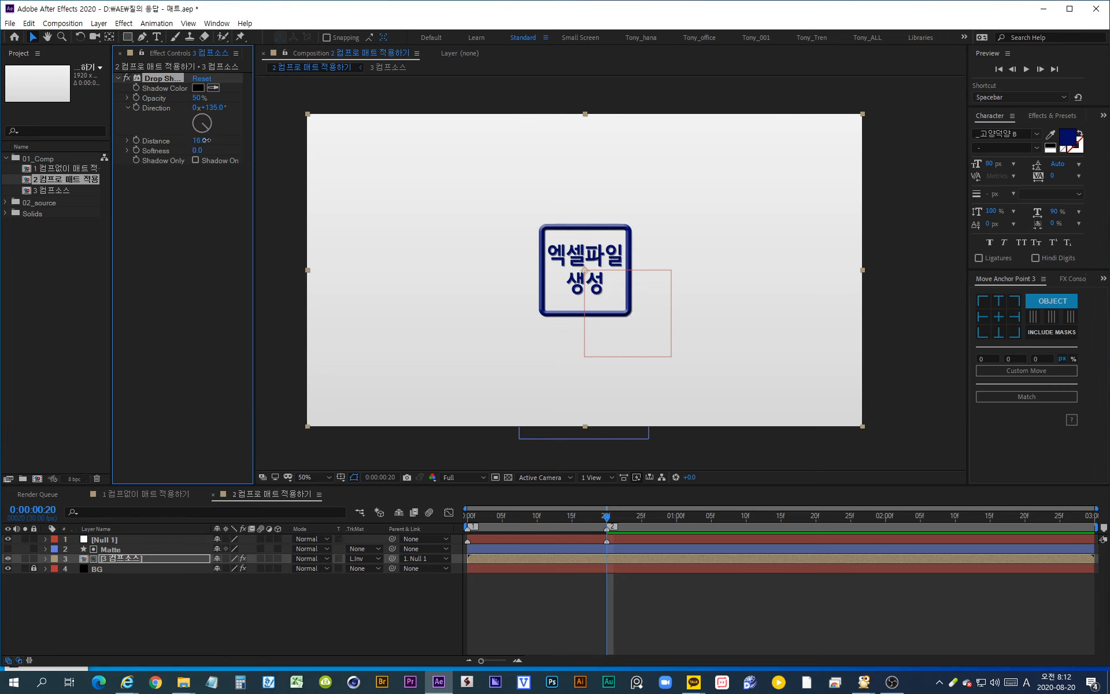
mouse_move(202, 140)
left_mouse_down()
mouse_move(220, 139)
mouse_move(200, 140)
left_mouse_up()
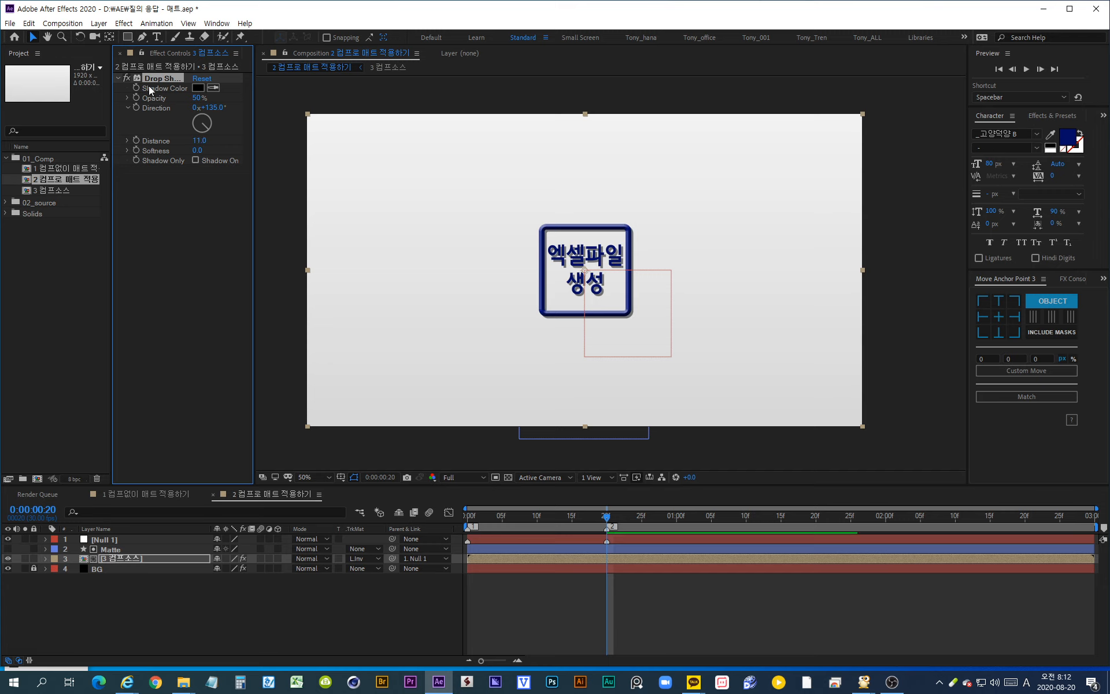
key("Delete")
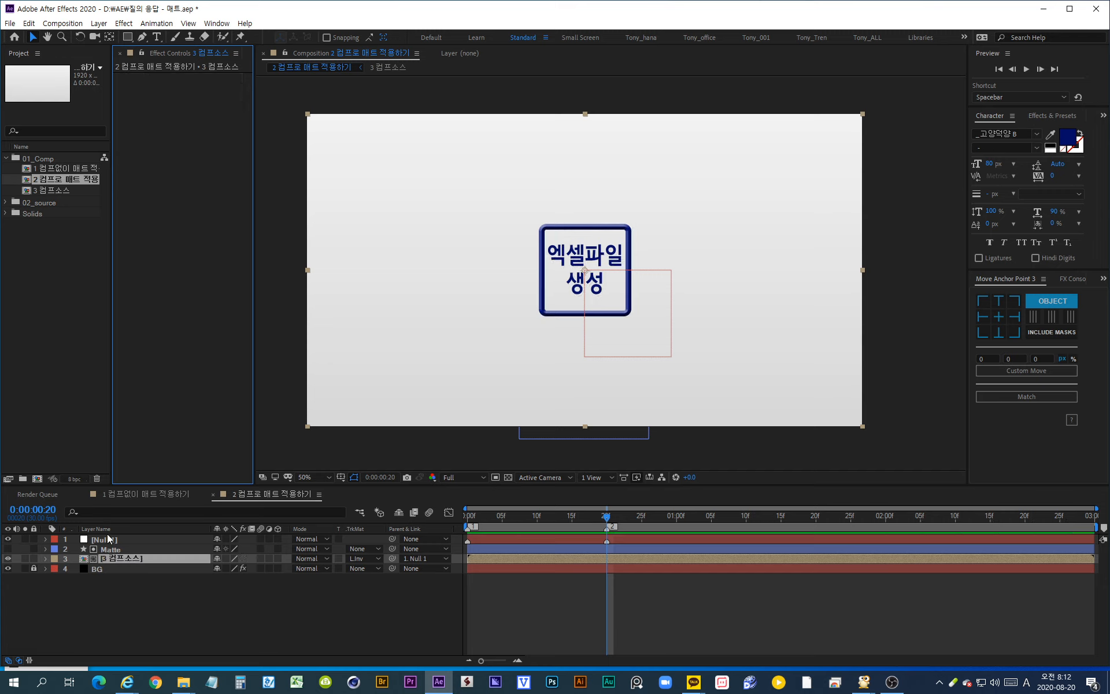
- Apply the CC Light Sweep effect to the nested 3 컴프소스 layer
key("ctrl+space")
type("cc ligh")
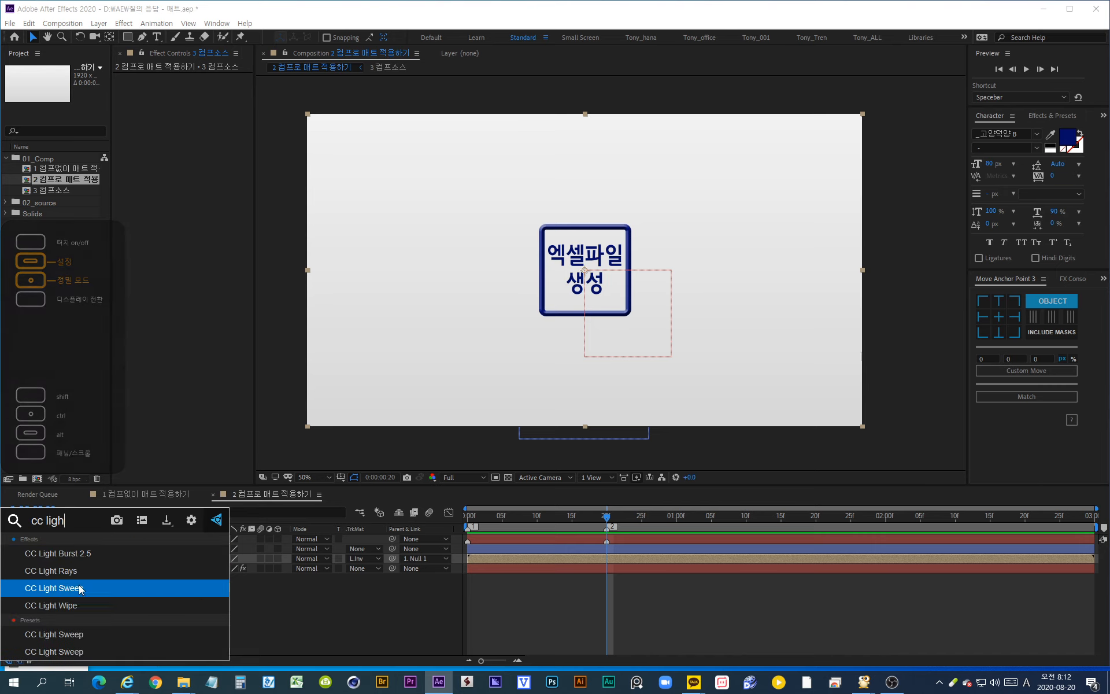
left_click(59, 589)
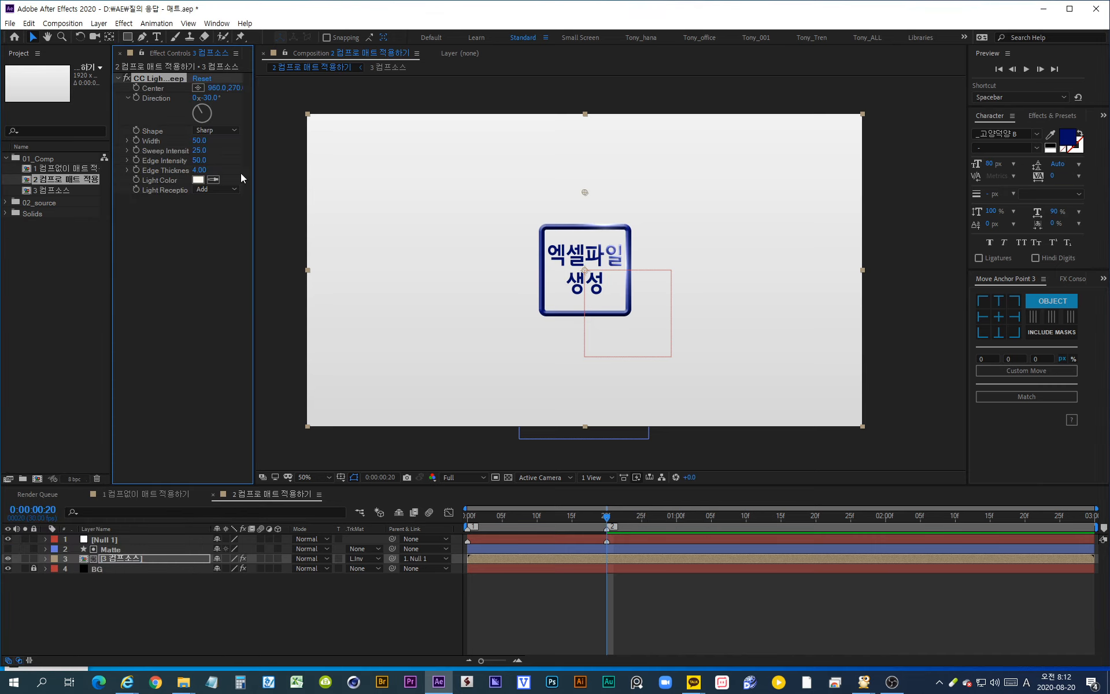
- Set the CC Light Sweep direction on the nested 3 컴프소스 layer to +40° and its center X to 1621
left_click_drag(198, 108, 139, 87)
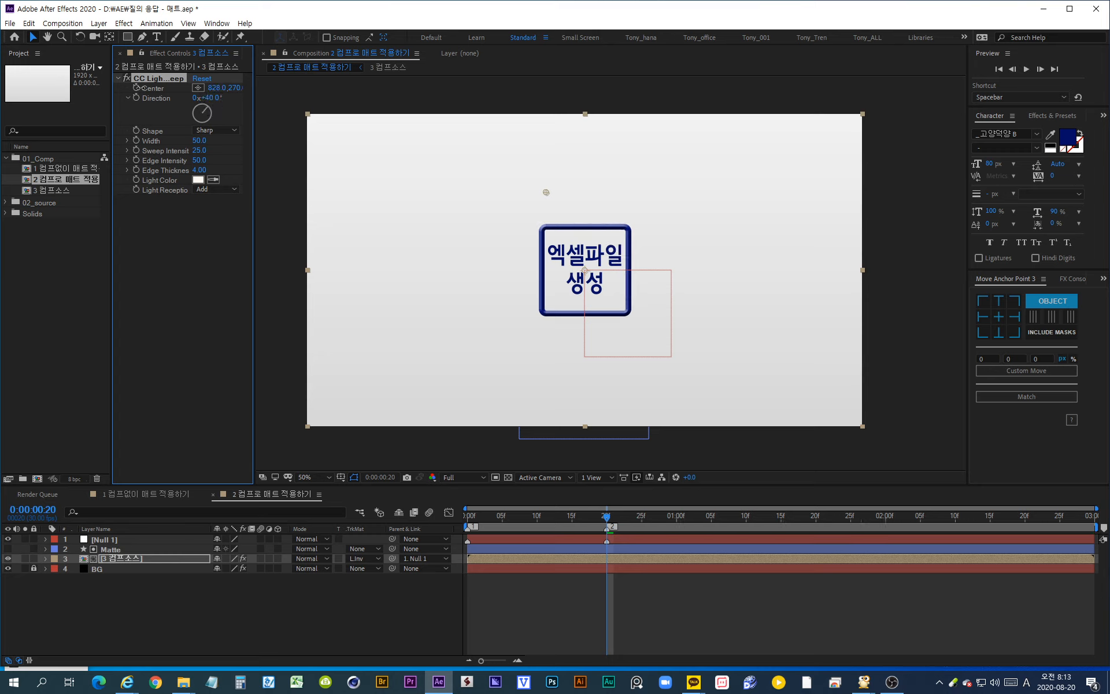
mouse_move(606, 515)
left_mouse_down()
mouse_move(480, 516)
mouse_move(606, 516)
left_mouse_up()
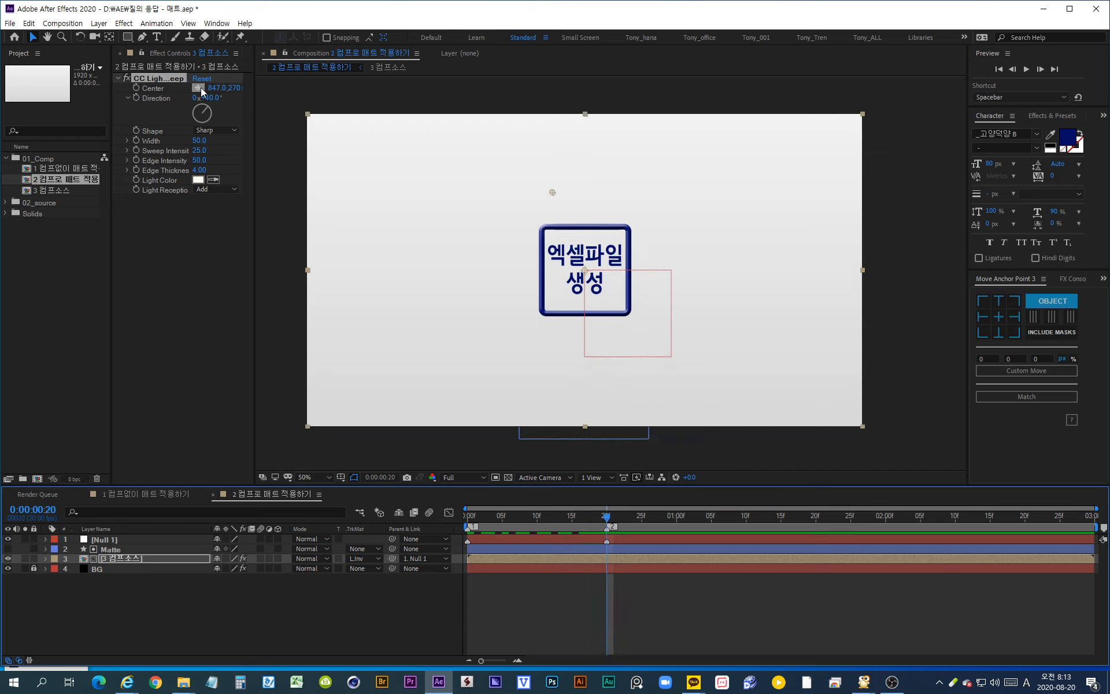
left_click_drag(209, 88, 697, 180)
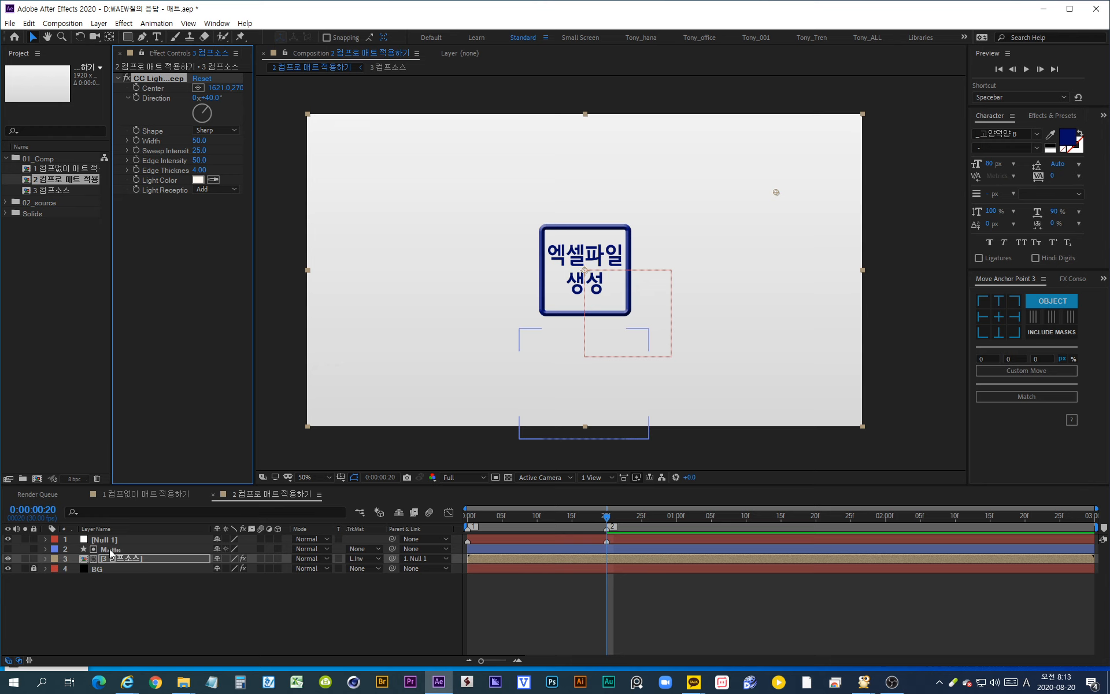
- Switch to the 1 컴프없이 매트 적용하기 composition and try the CC Light Sweep effect on Shape Layer 1
left_click(144, 494)
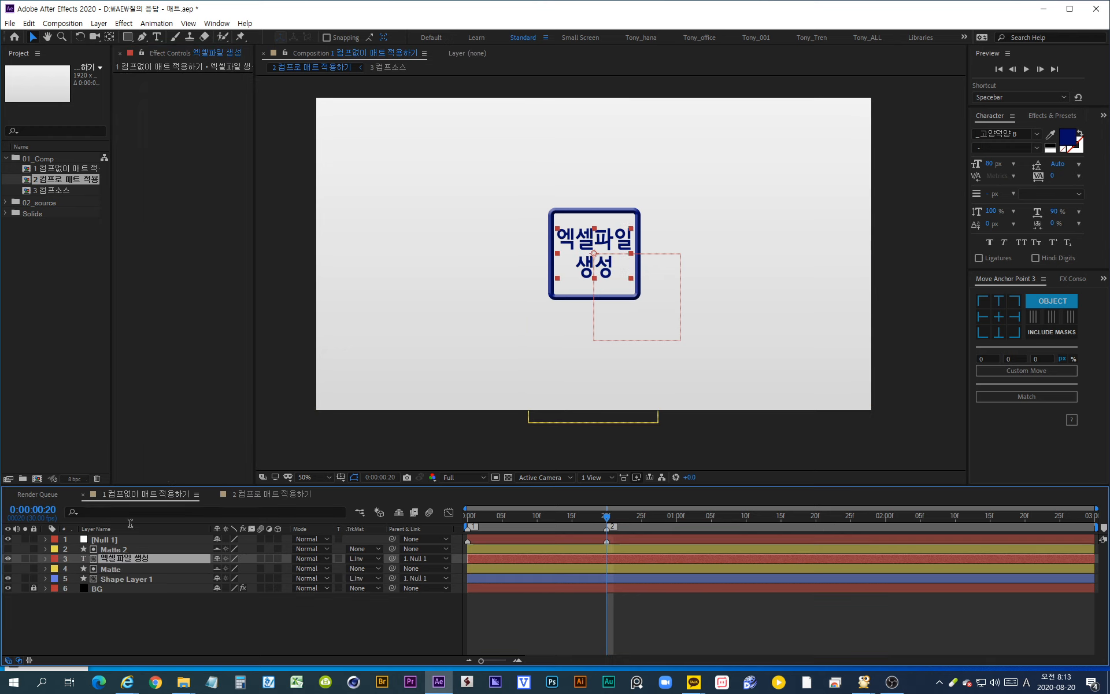
left_click(124, 575)
left_click(127, 559)
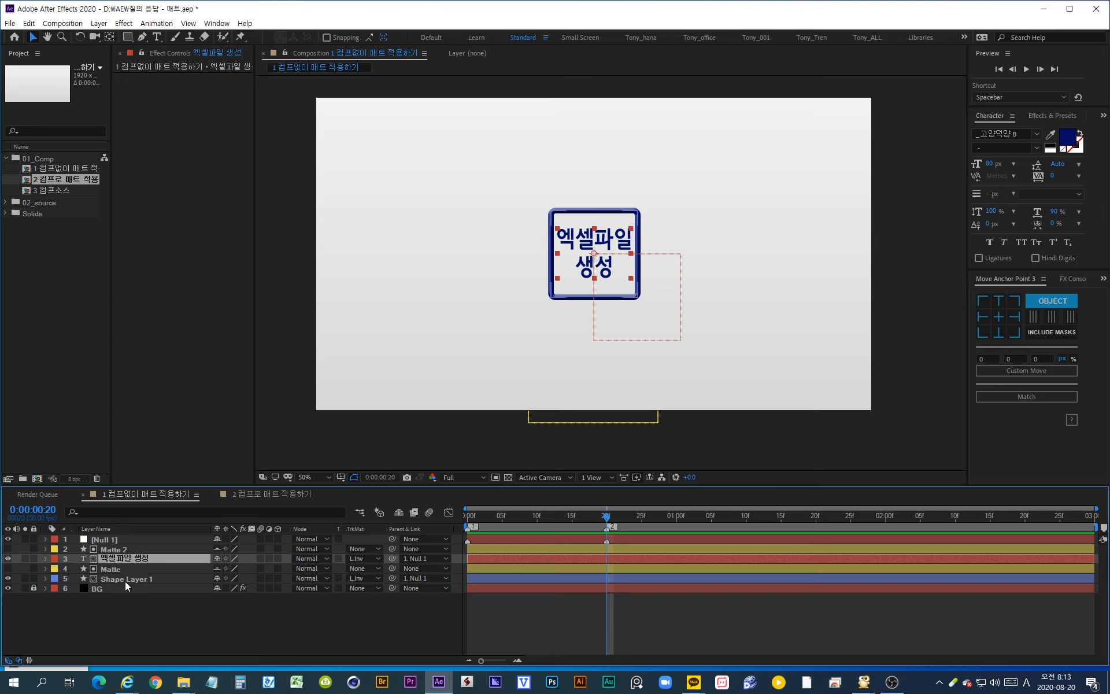
left_click(125, 579)
key("ctrl+space")
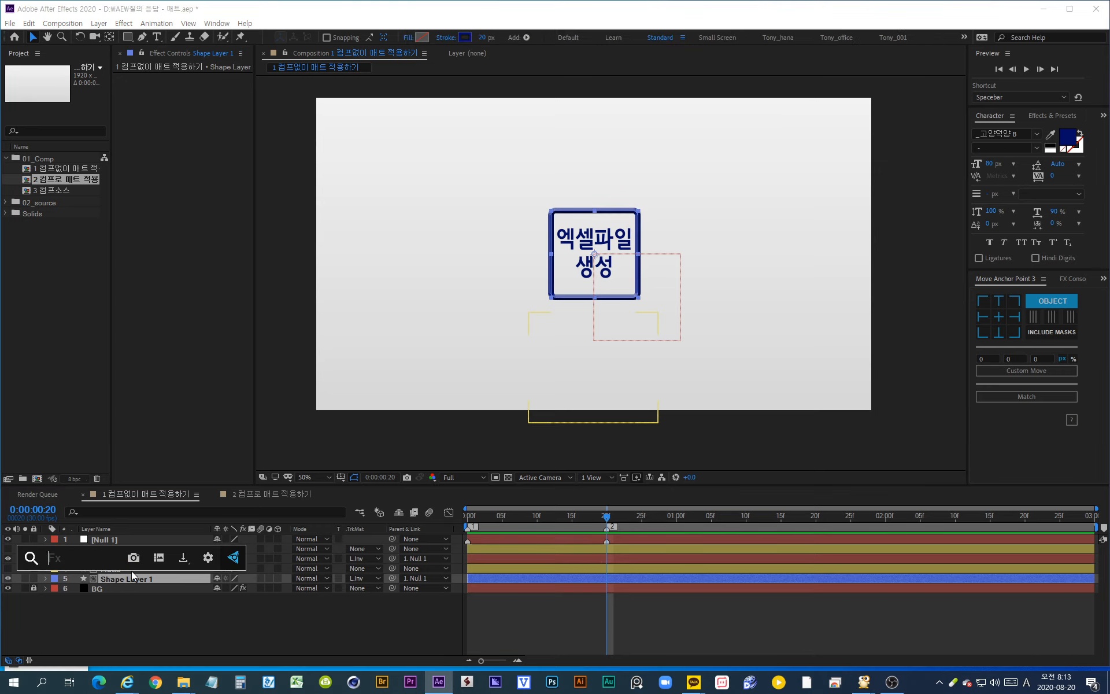
type("cc li")
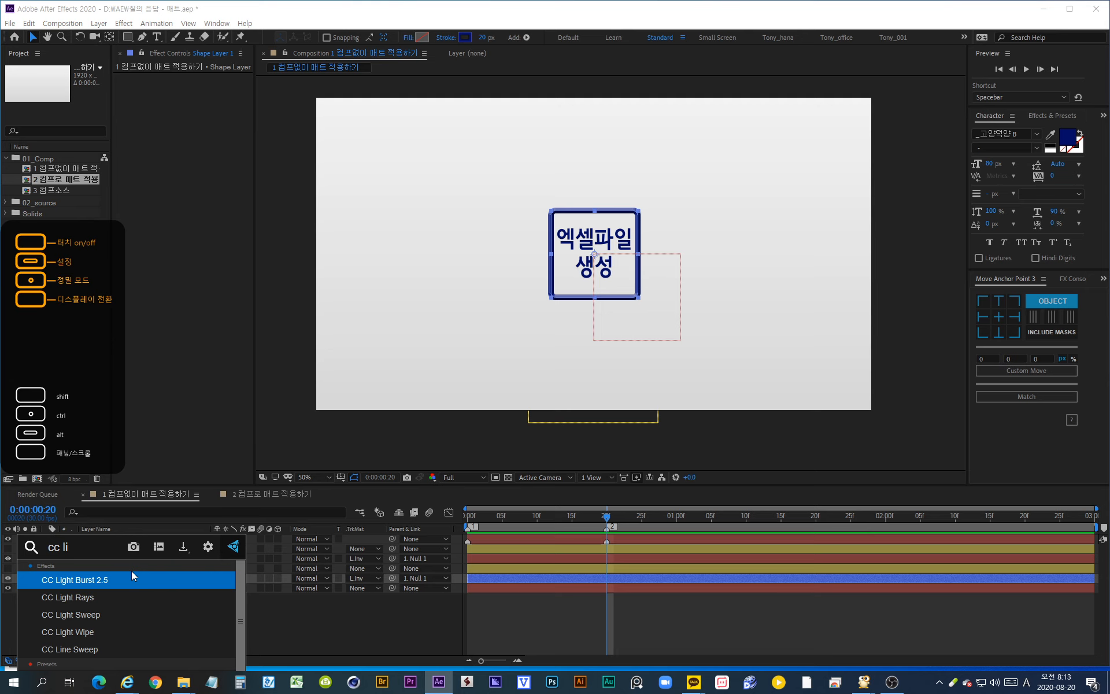
left_click(94, 614)
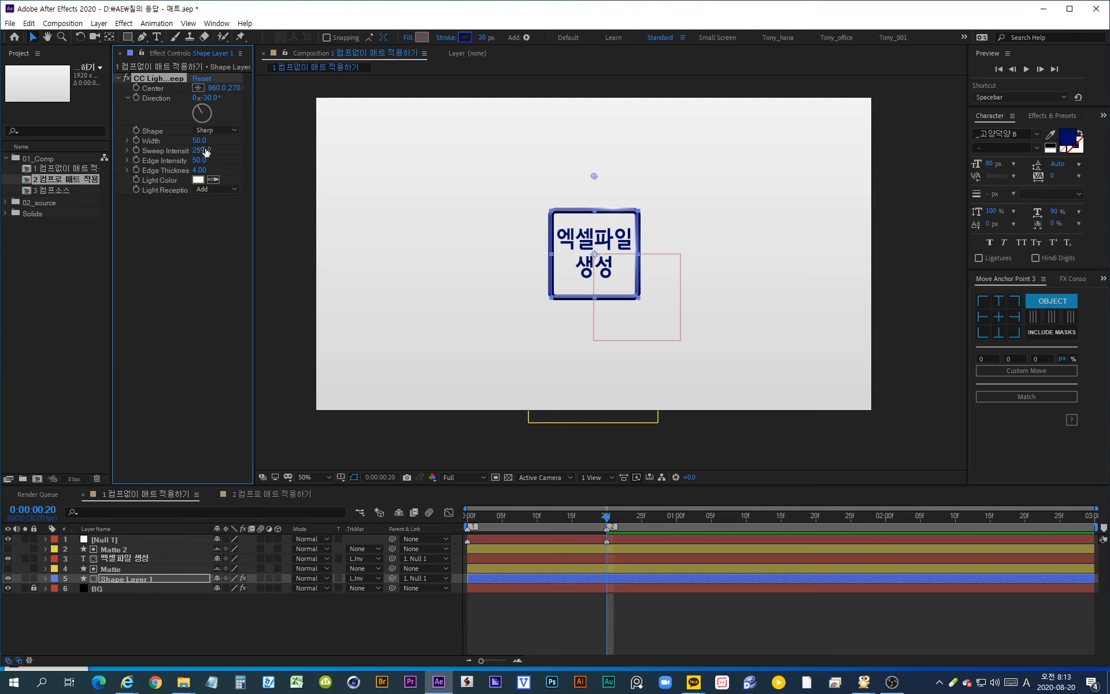
- Set Shape Layer 1's light sweep direction to +40° and slide its center across the box to X 926
left_click_drag(210, 98, 217, 91)
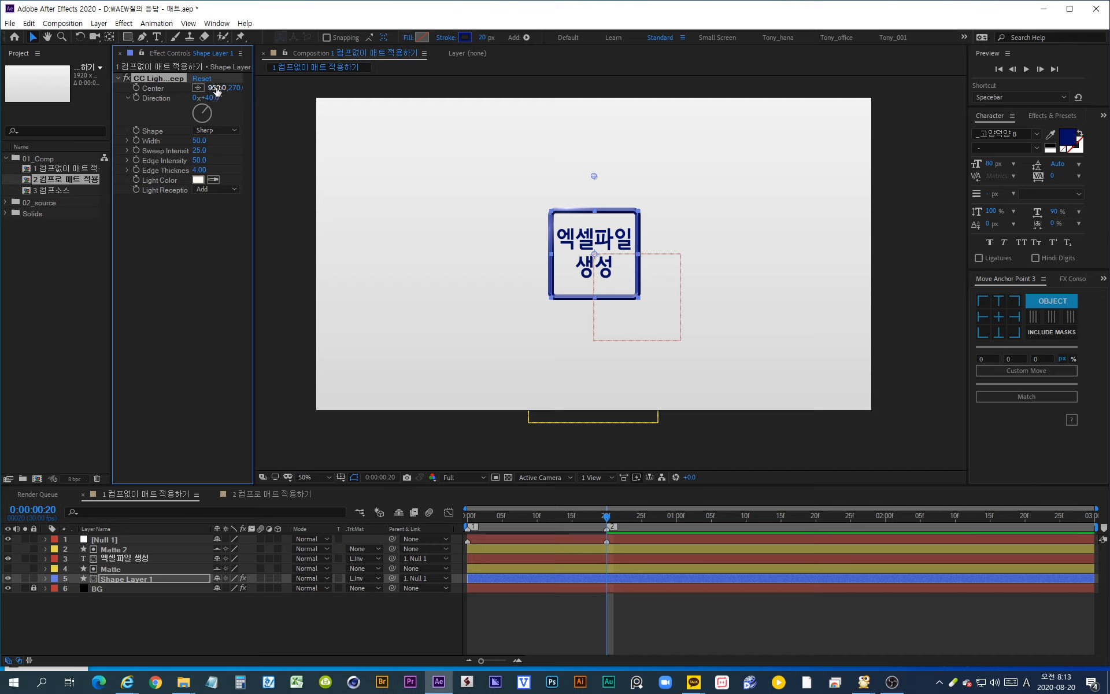
left_click_drag(205, 88, 631, 150)
left_click_drag(521, 143, 275, 167)
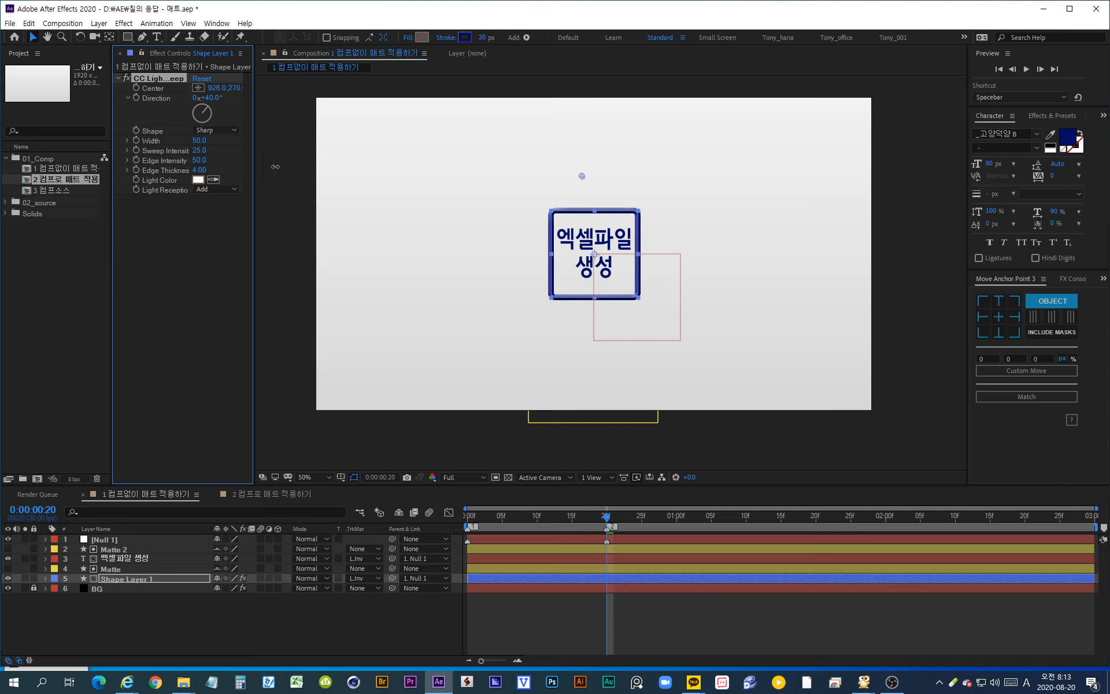
- Compare the text layer with Shape Layer 1 and remove the CC Light Sweep effect from Shape Layer 1
left_click(116, 558)
left_click(120, 578)
left_click(124, 560)
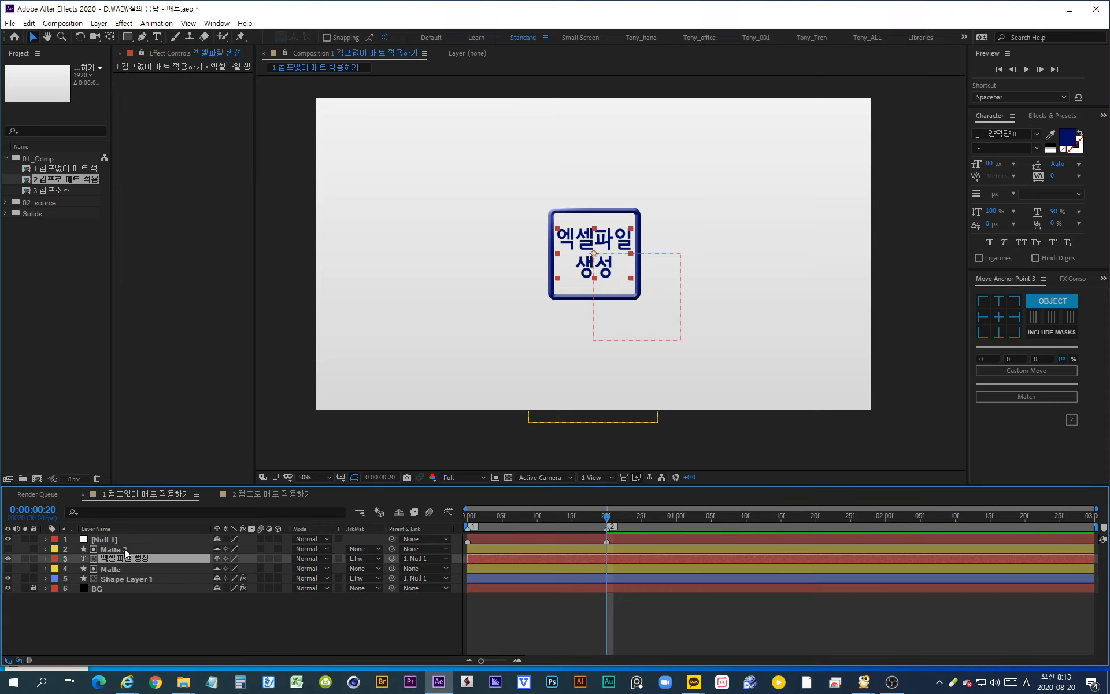
left_click(127, 579)
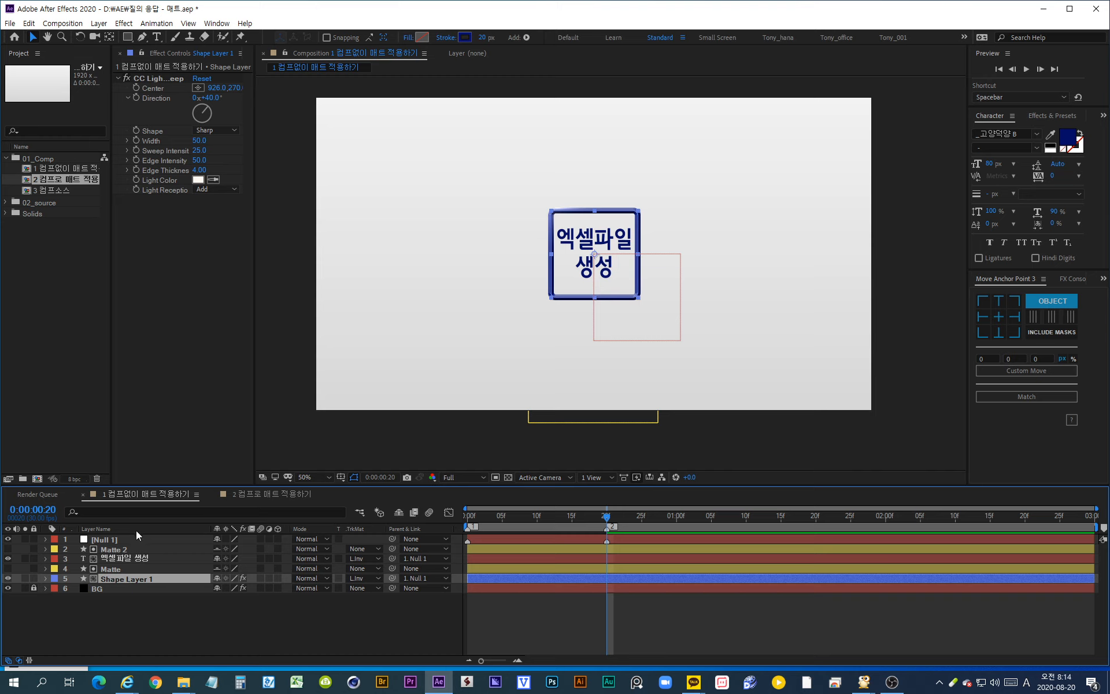
left_click(152, 81)
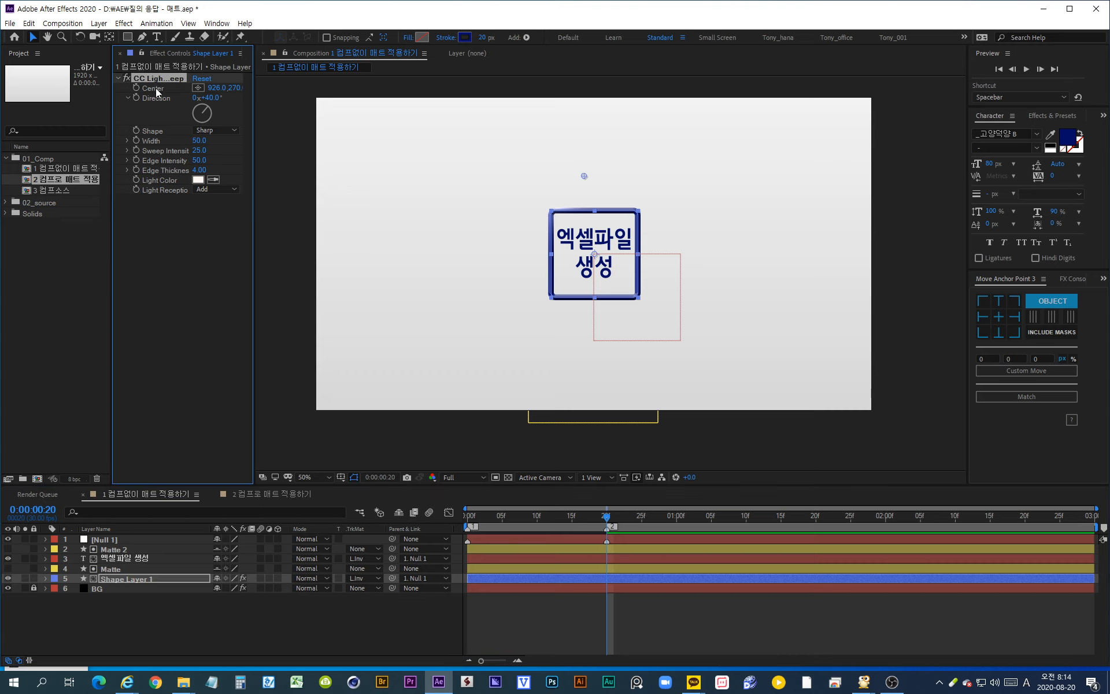
key("Delete")
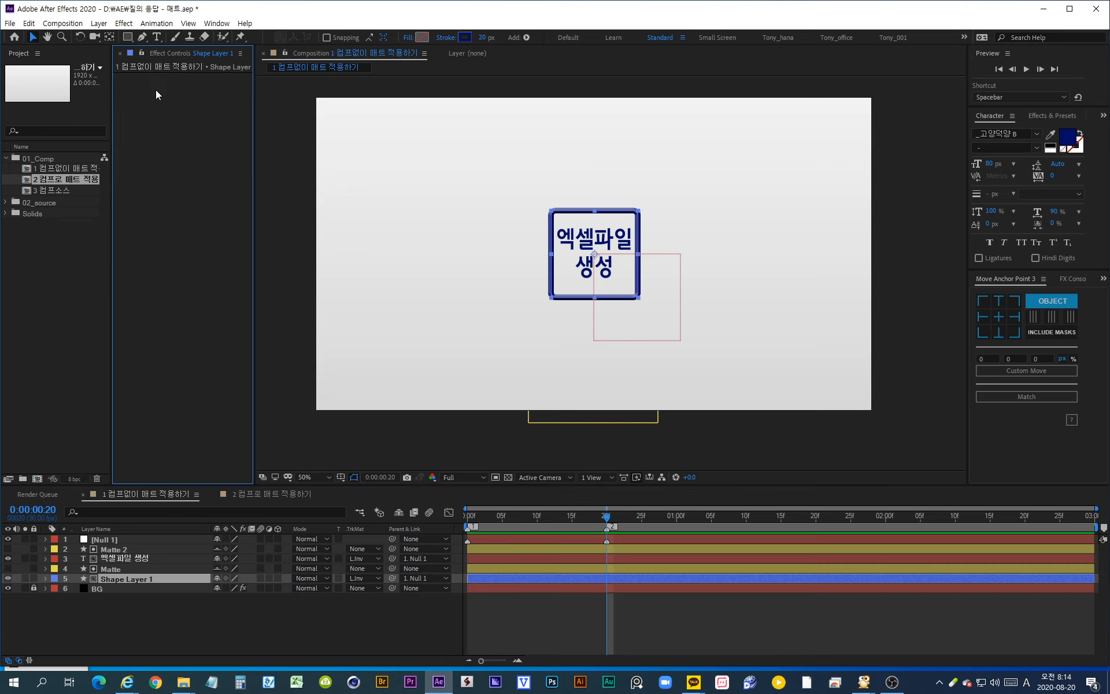
- Return to the 2 컴프로 매트 적용하기 composition and scrub the timeline to review the matte animation
left_click(262, 494)
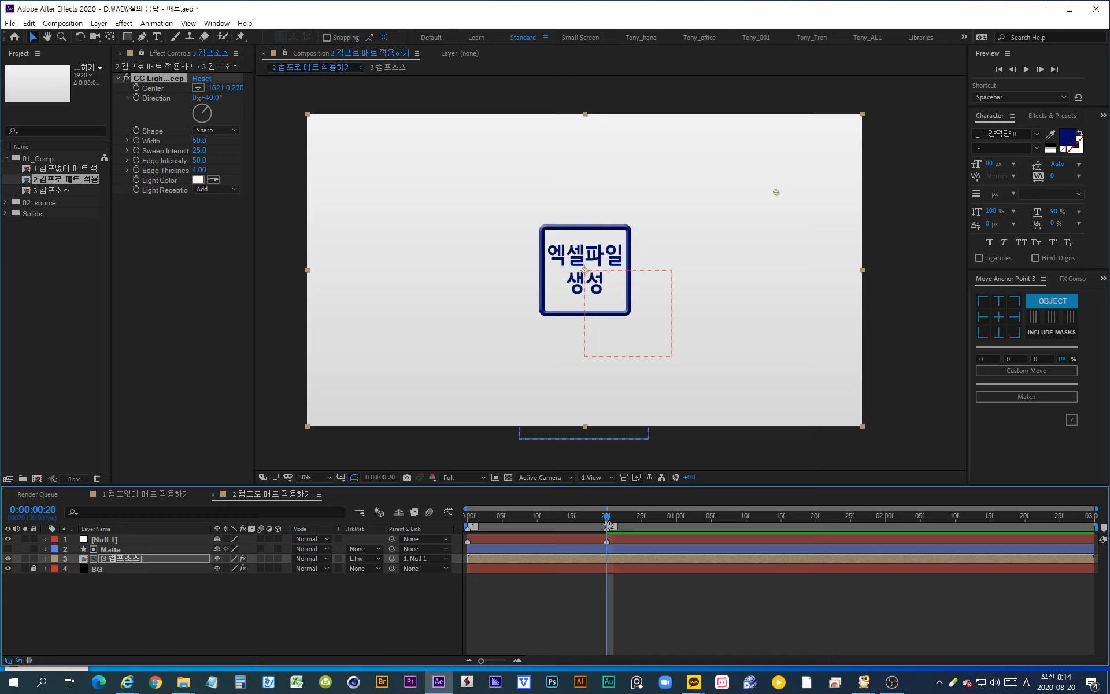
left_click_drag(606, 516, 605, 559)
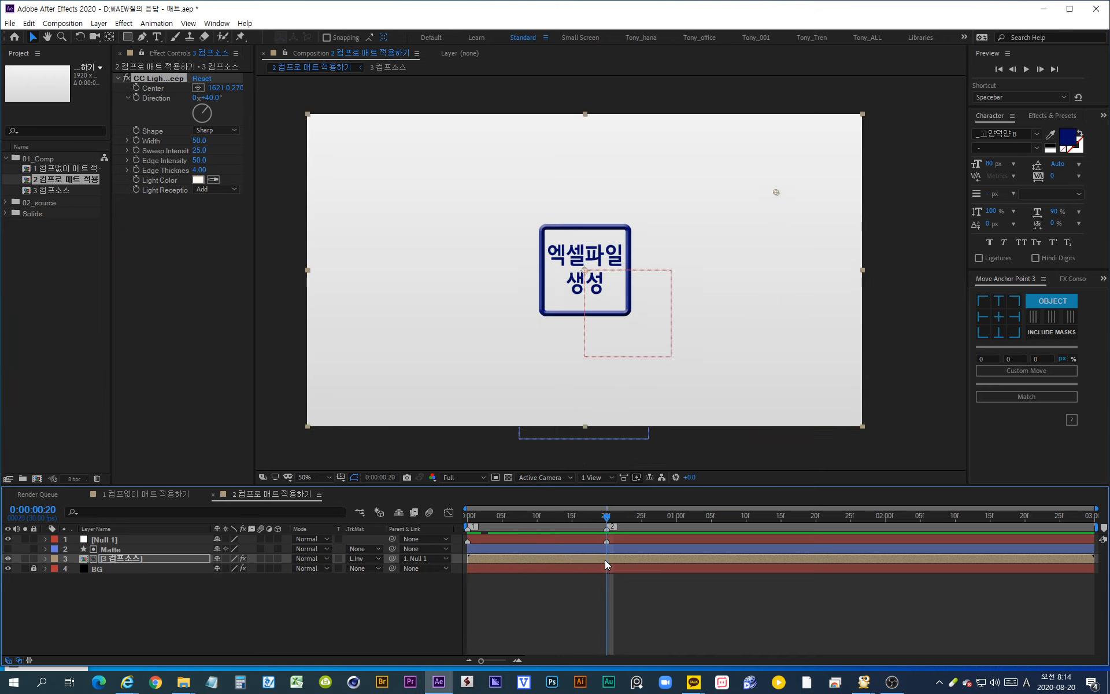
left_click(197, 619)
- Set the nested 3 컴프소스 layer to No Track Matte
left_click(115, 549)
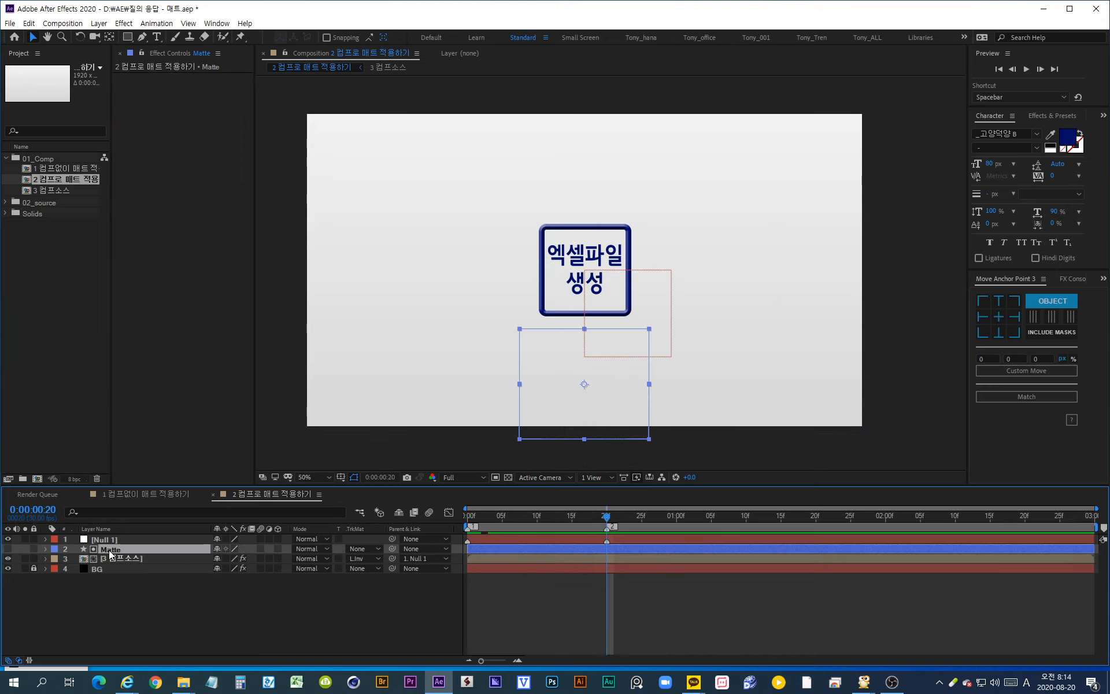
left_click(380, 559)
left_click(376, 568)
left_click(276, 609)
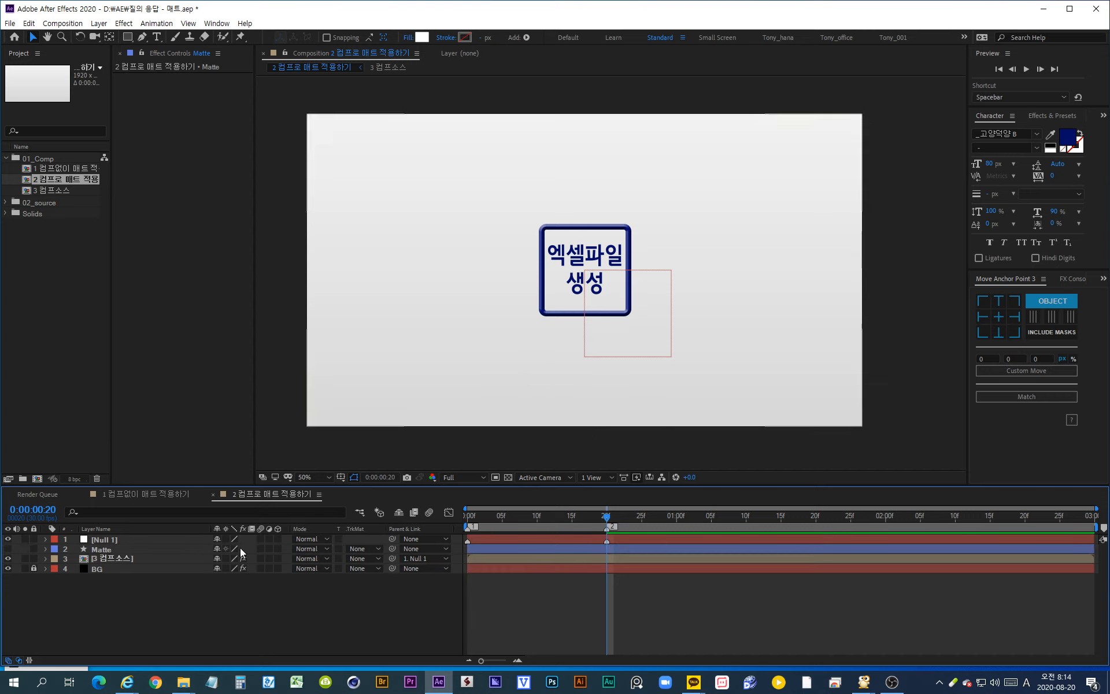
- Hide the BG layer, show the Matte layer and scrub back to frame 0 to compare it with 3 컴프소스
left_click(7, 568)
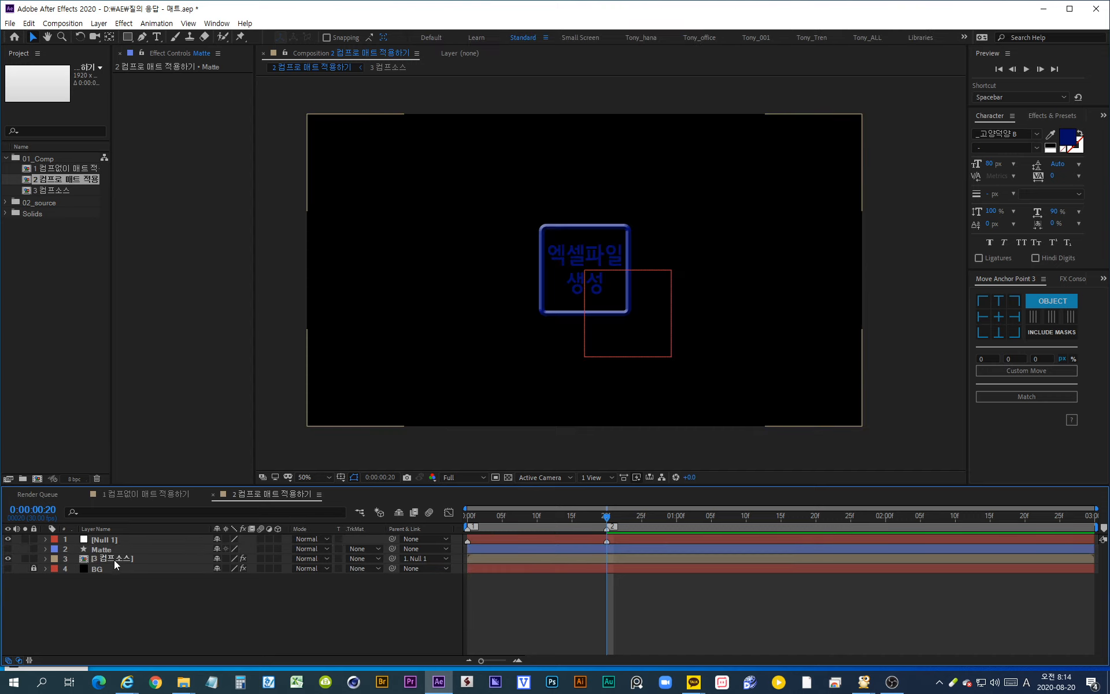
left_click(102, 549)
left_click(8, 549)
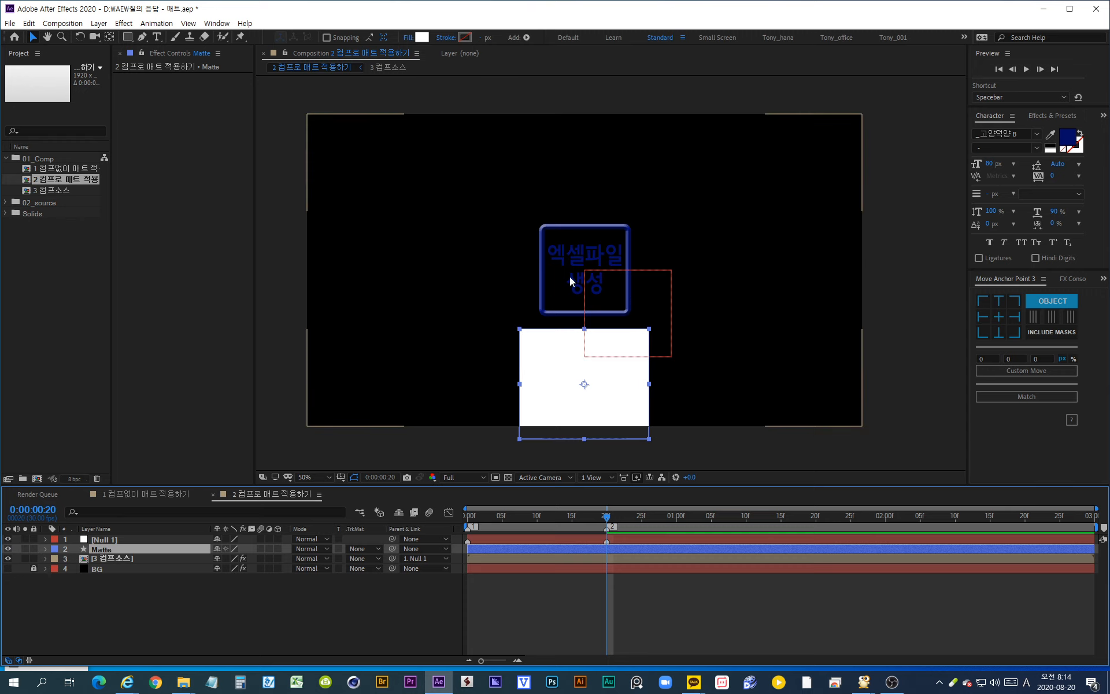
left_click(129, 559)
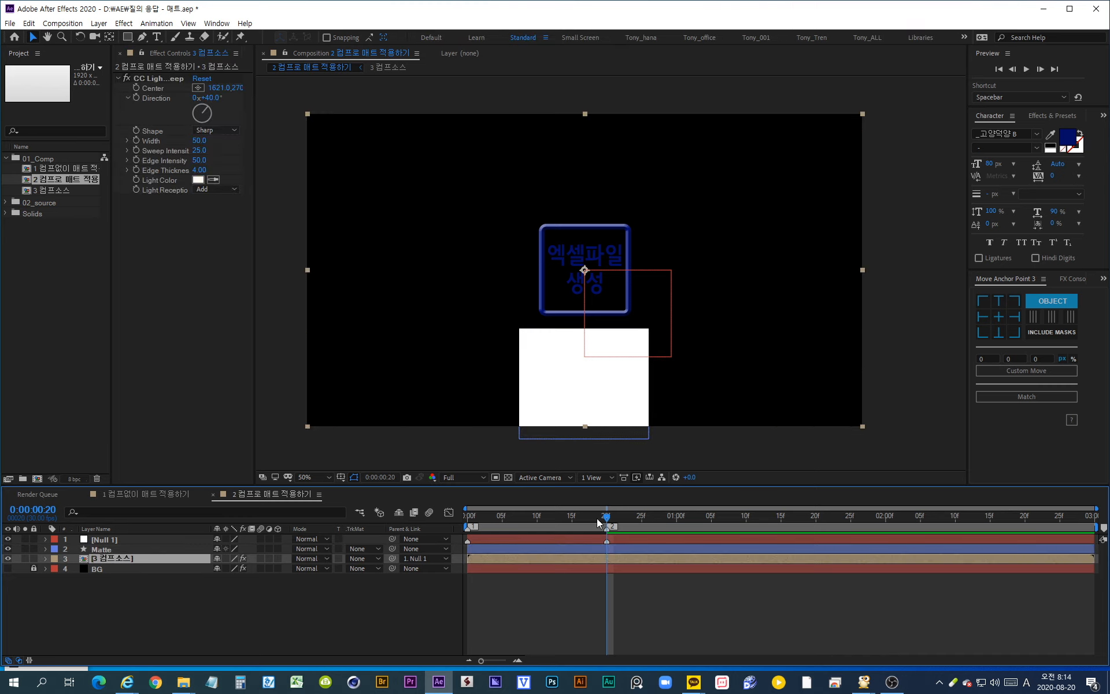
left_click_drag(607, 520, 443, 530)
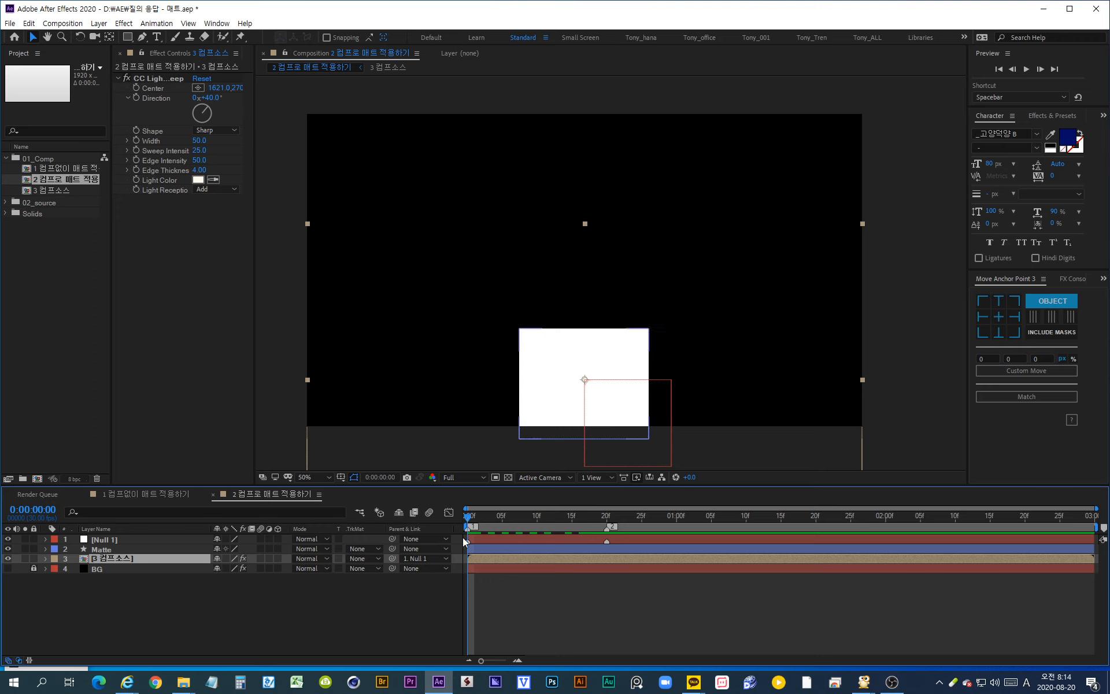
- Apply Luma Inverted Matte "Matte" to the 3 컴프소스 layer and scrub from the start to frame 8
left_click(96, 548)
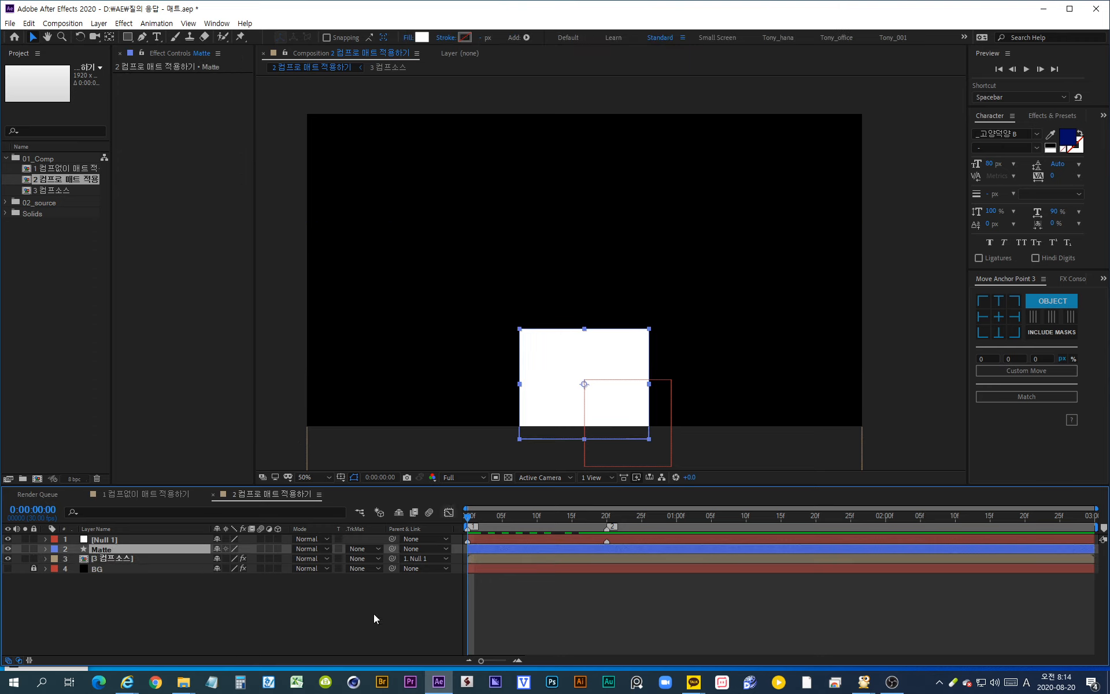
left_click(107, 558)
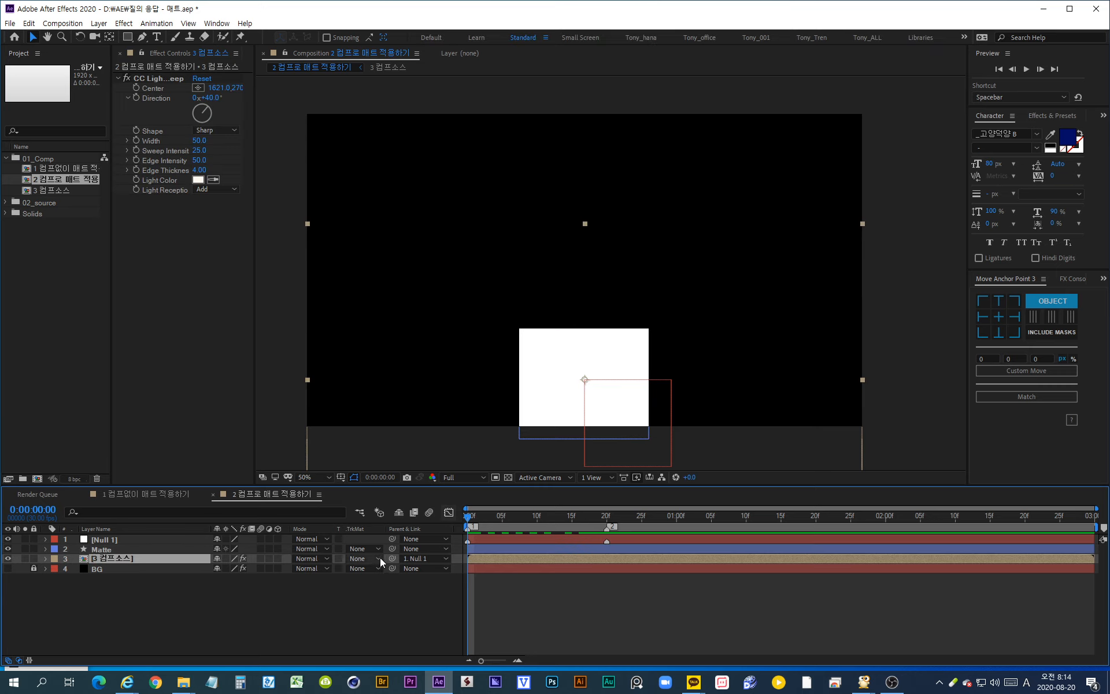
left_click(378, 558)
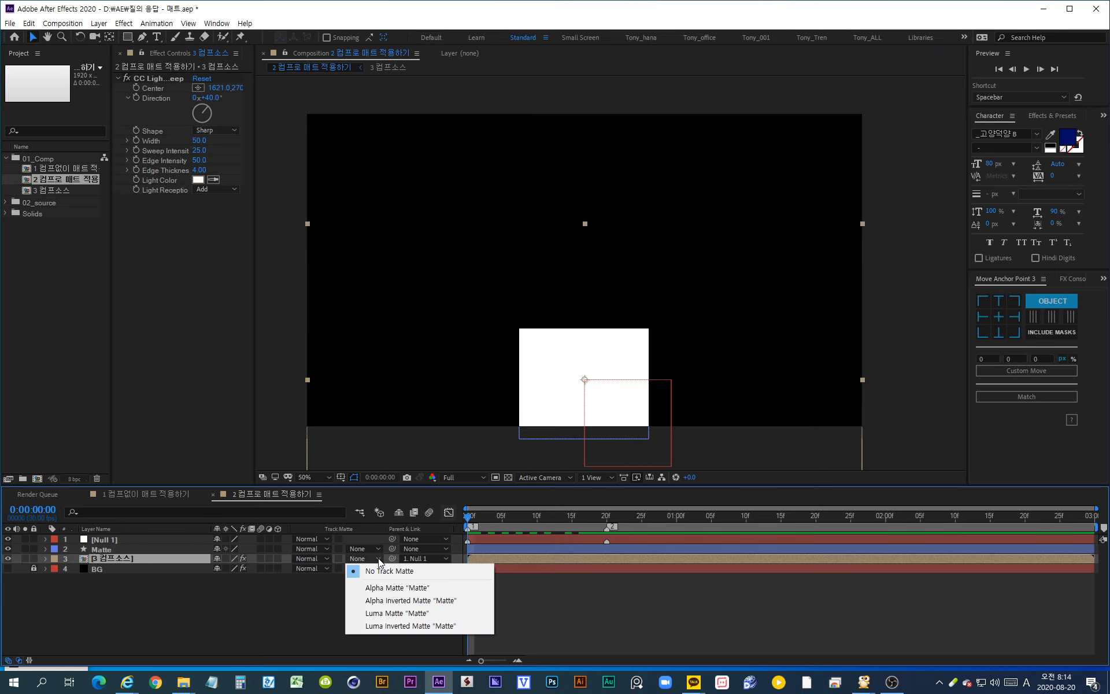
left_click(386, 625)
left_click(293, 627)
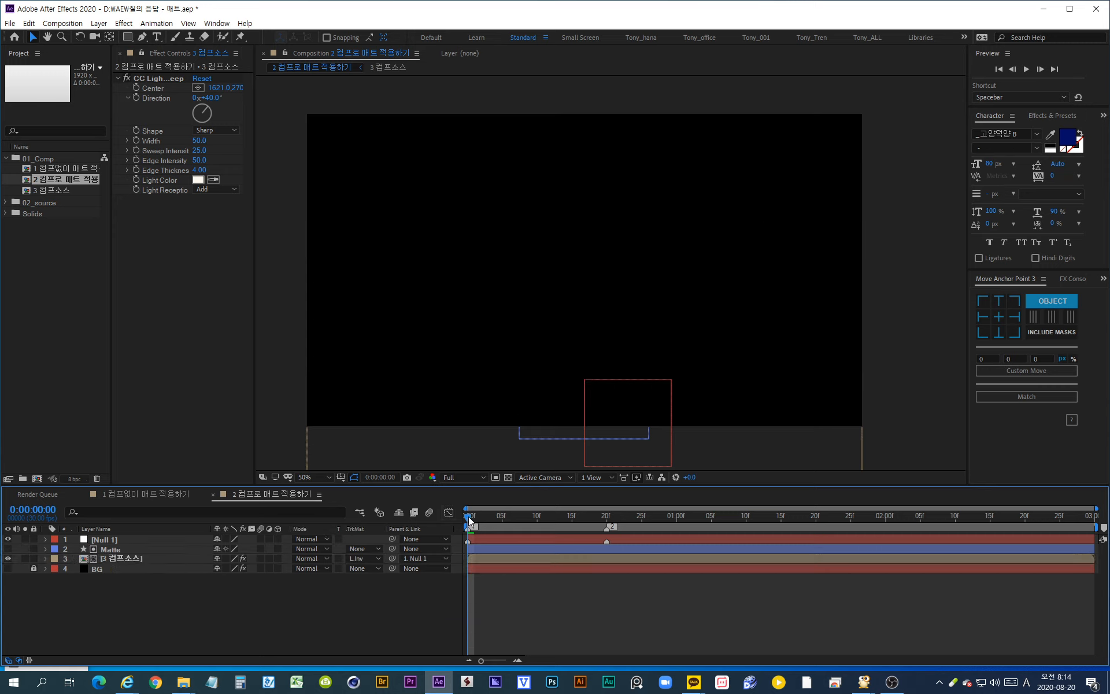
left_click_drag(468, 516, 520, 532)
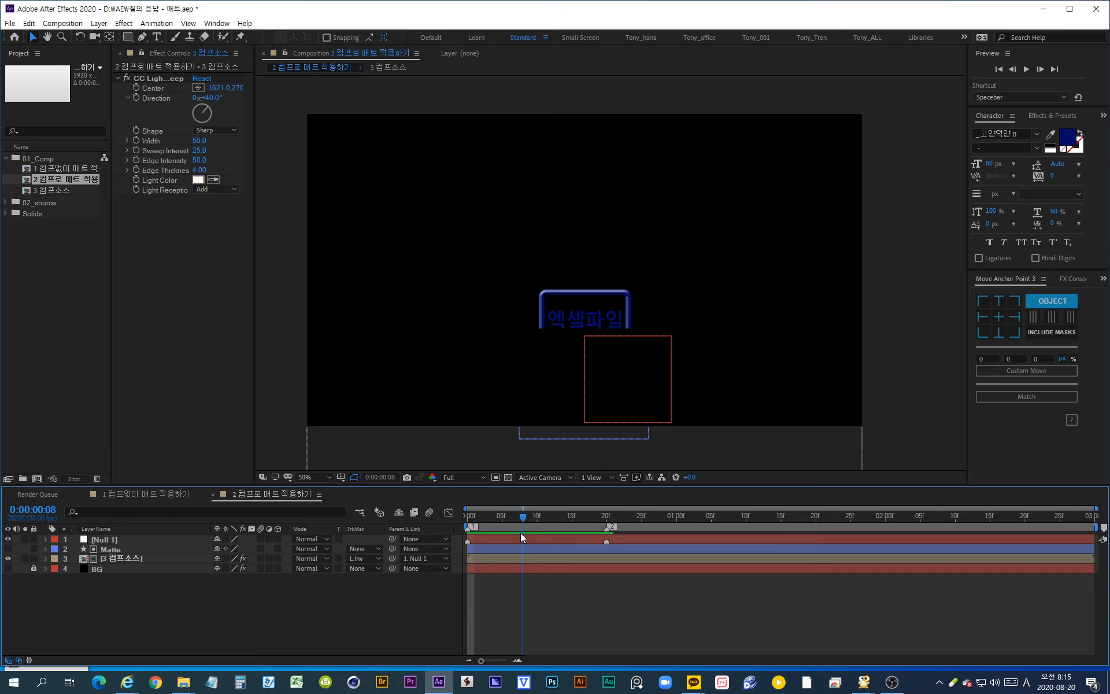
- Inspect the Matte layer's Rectangle 1 contents, including the Fill 1 properties, and collapse the layer again
left_click(110, 550)
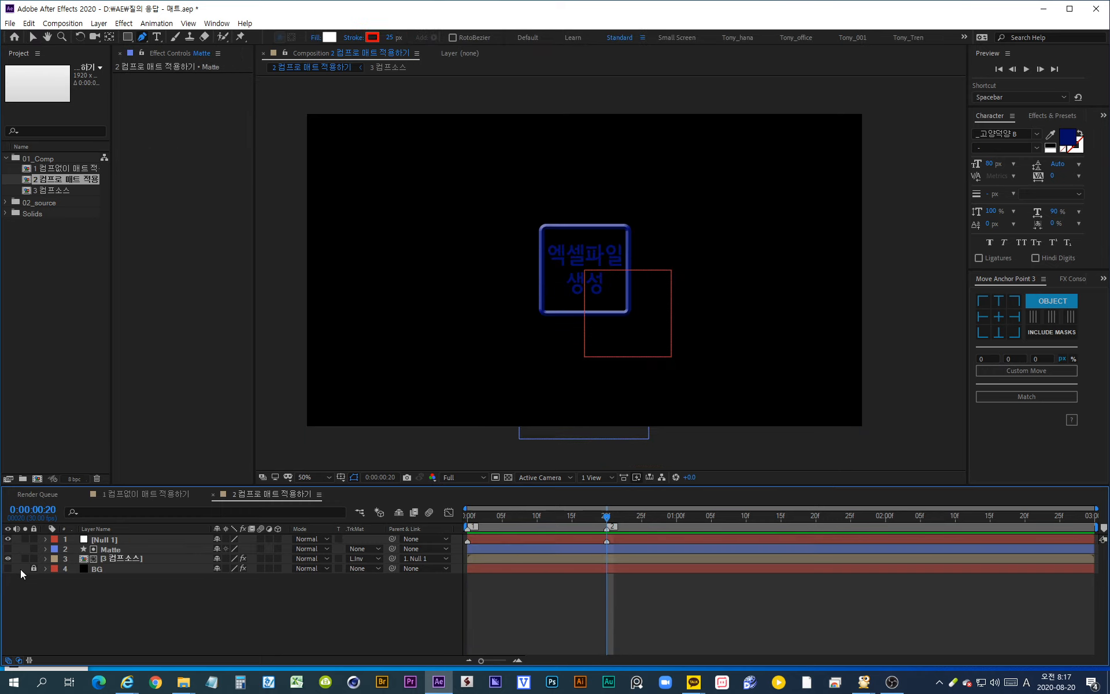
left_click(45, 549)
left_click(66, 569)
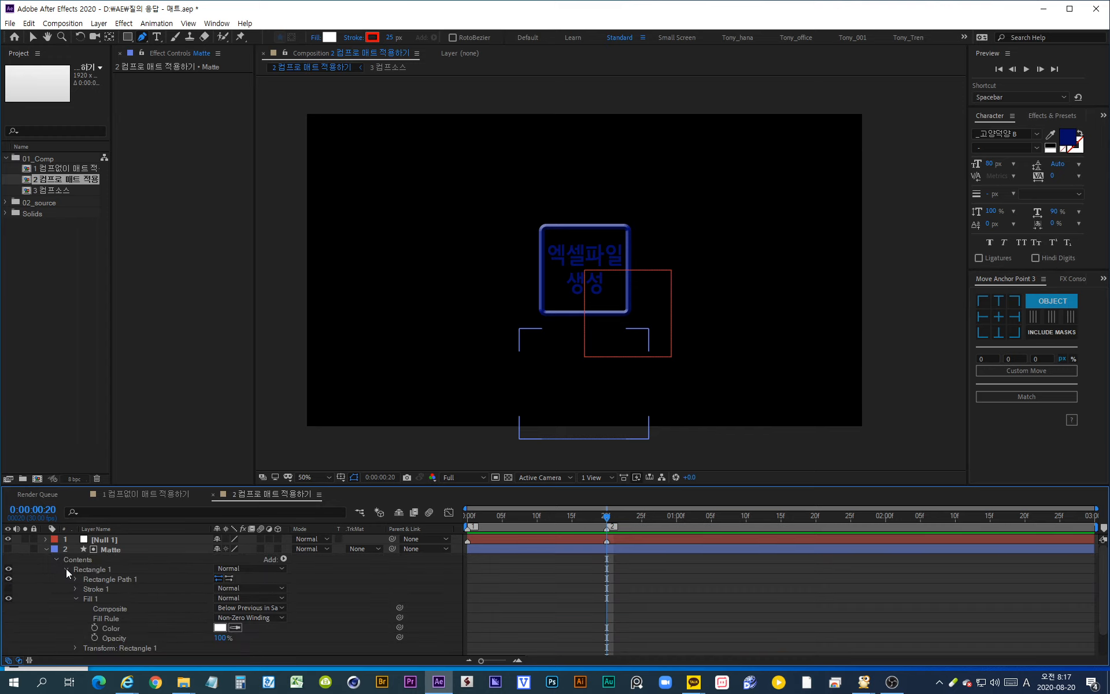
left_click(75, 599)
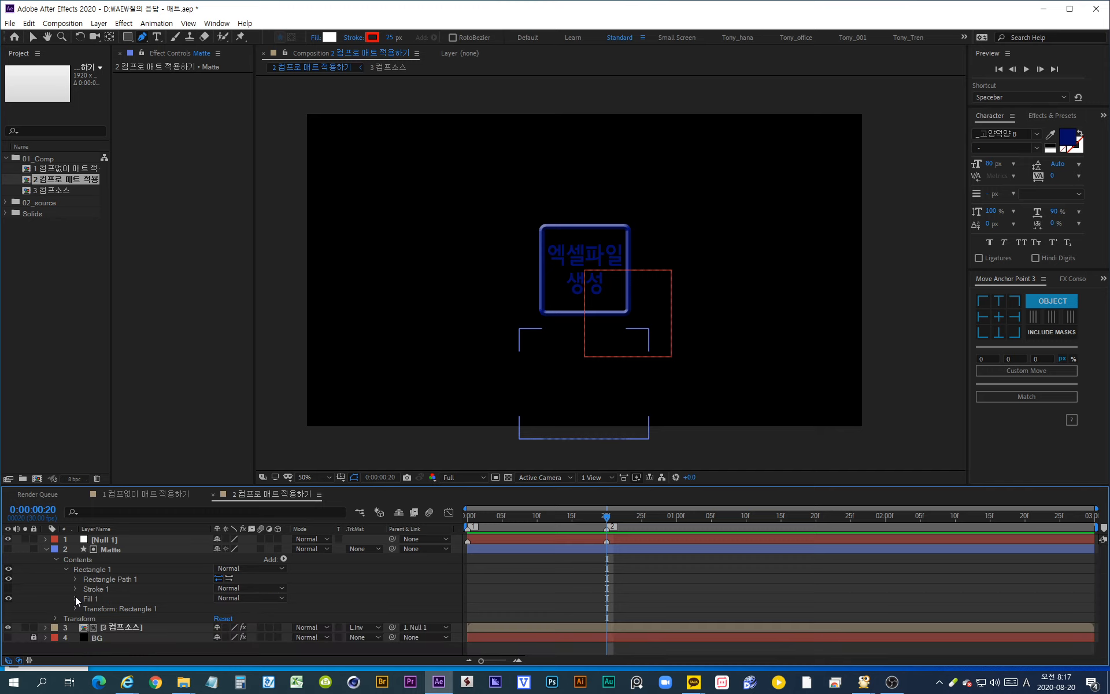
left_click(46, 549)
- Remove the track matte from the 3 컴프소스 layer and move the Matte layer below BG in the stack
left_click(110, 549)
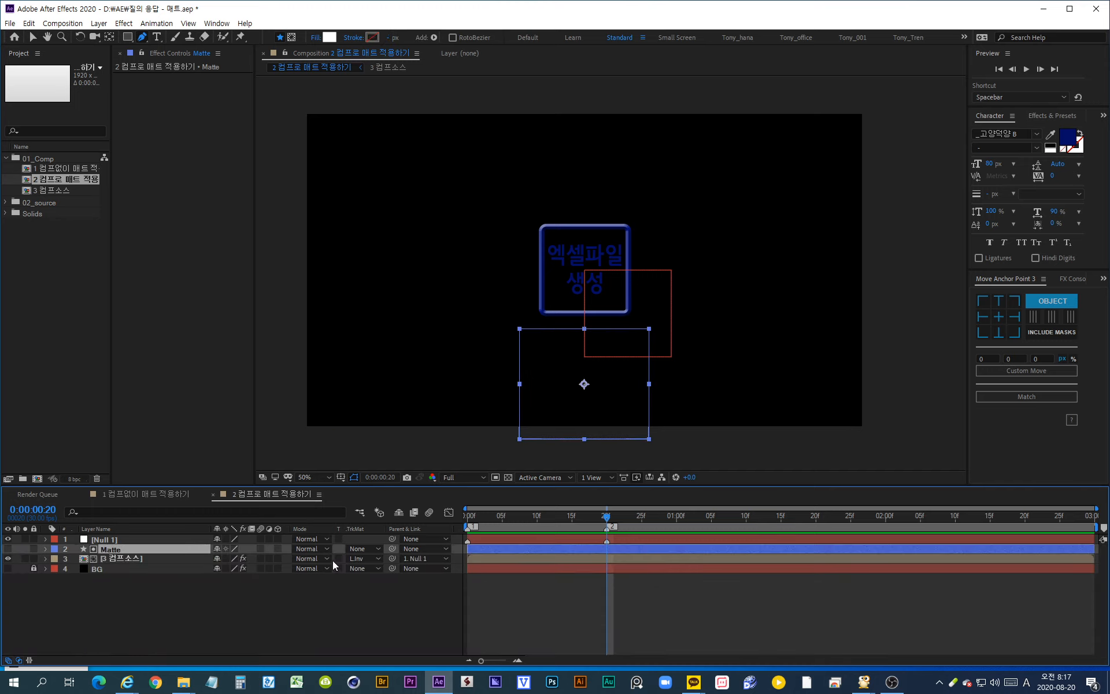
left_click(363, 559)
left_click(369, 571)
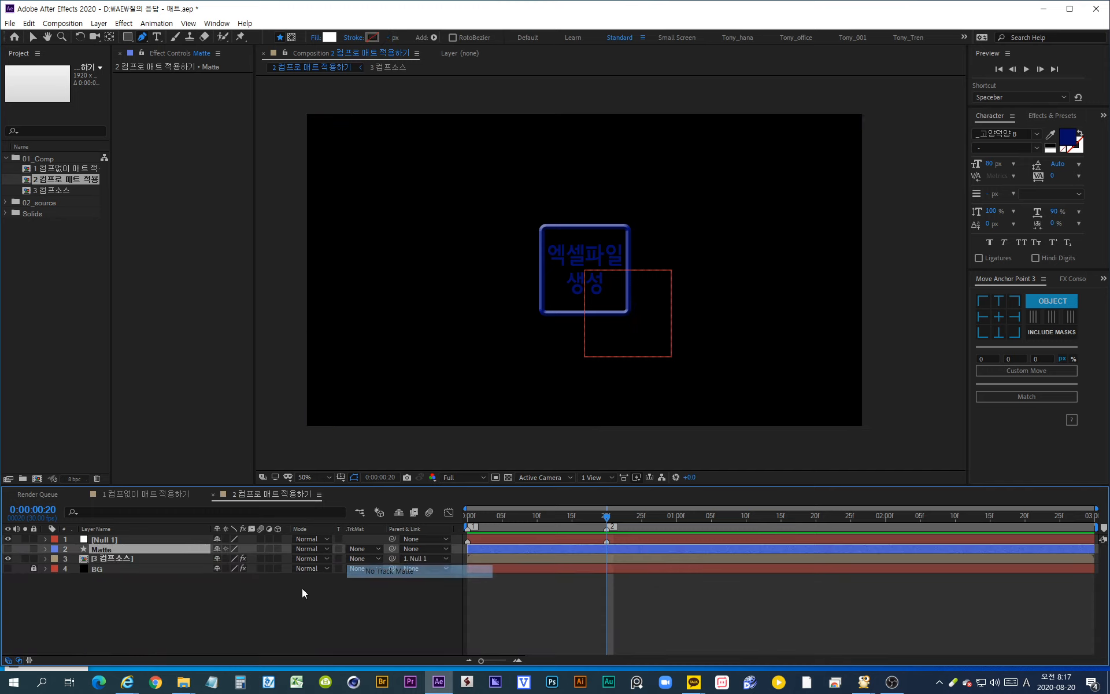
left_click(209, 581)
left_click(101, 550)
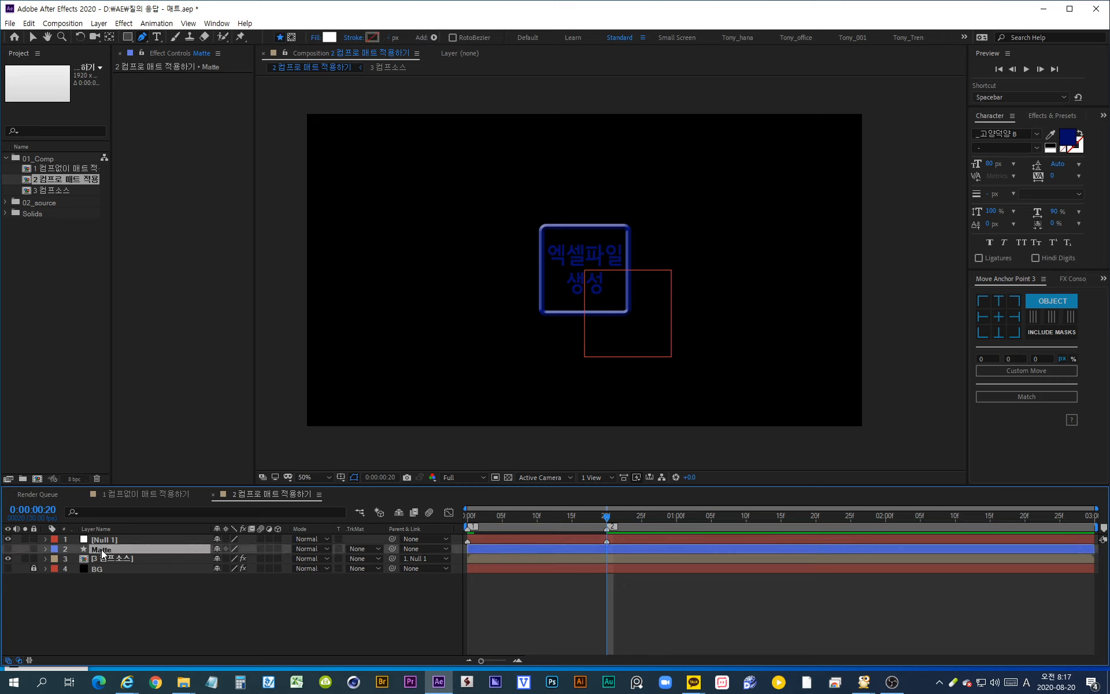
left_click_drag(102, 553, 105, 577)
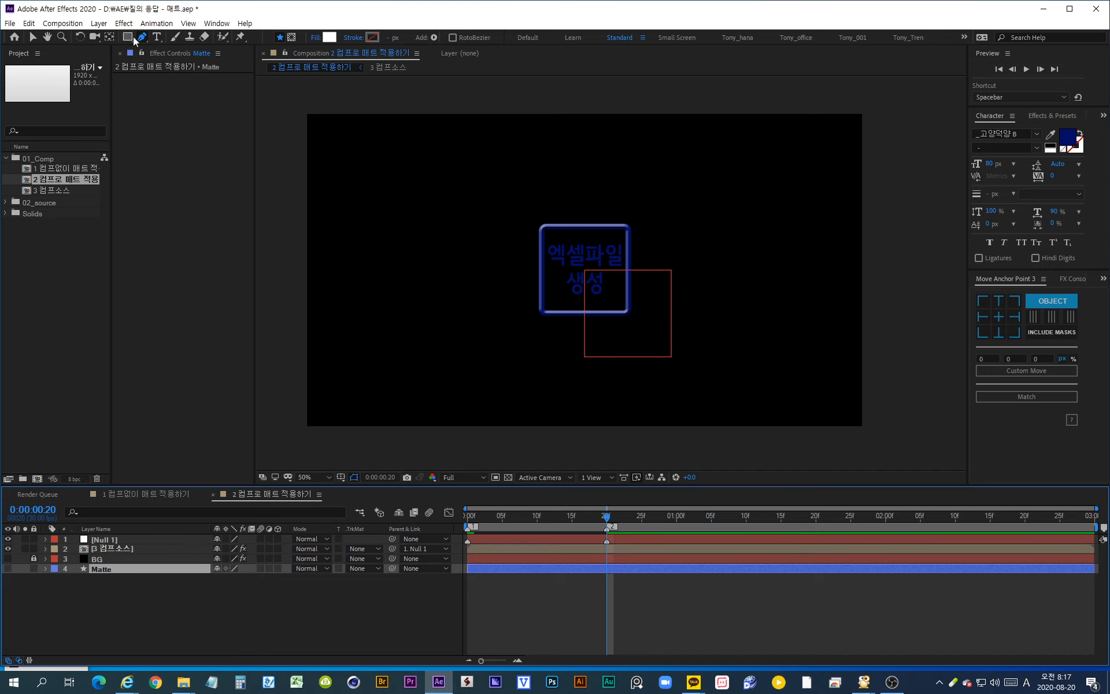
- Create a new white (ffffff) solid layer named "mask matte" in the composition
left_click(99, 23)
mouse_move(115, 36)
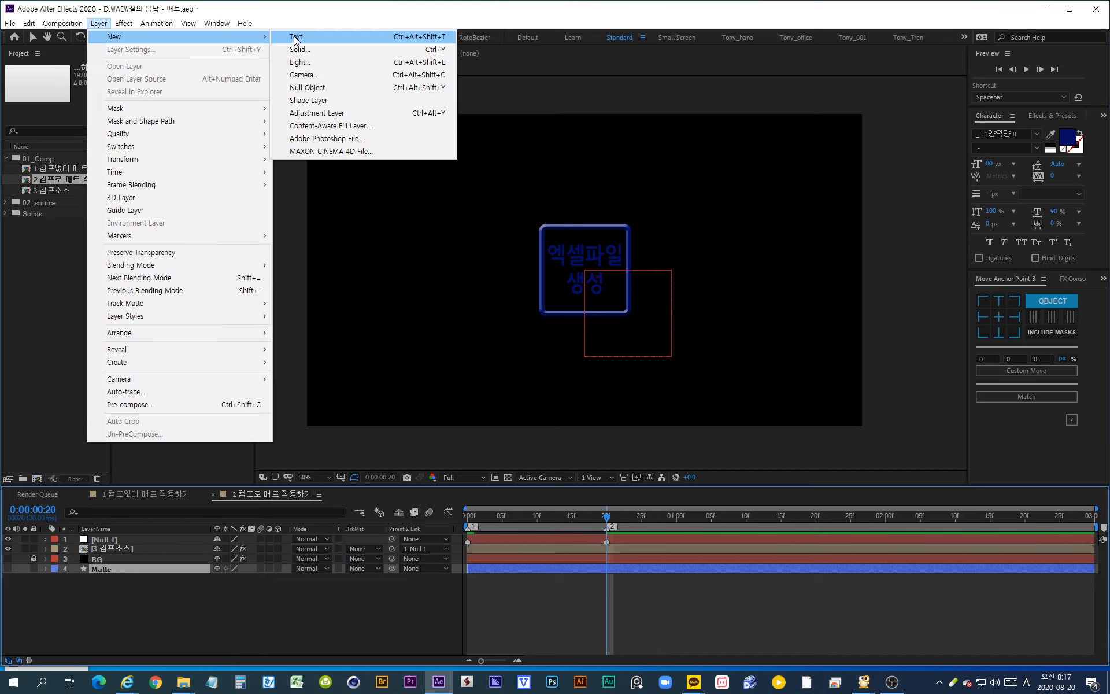
left_click(300, 51)
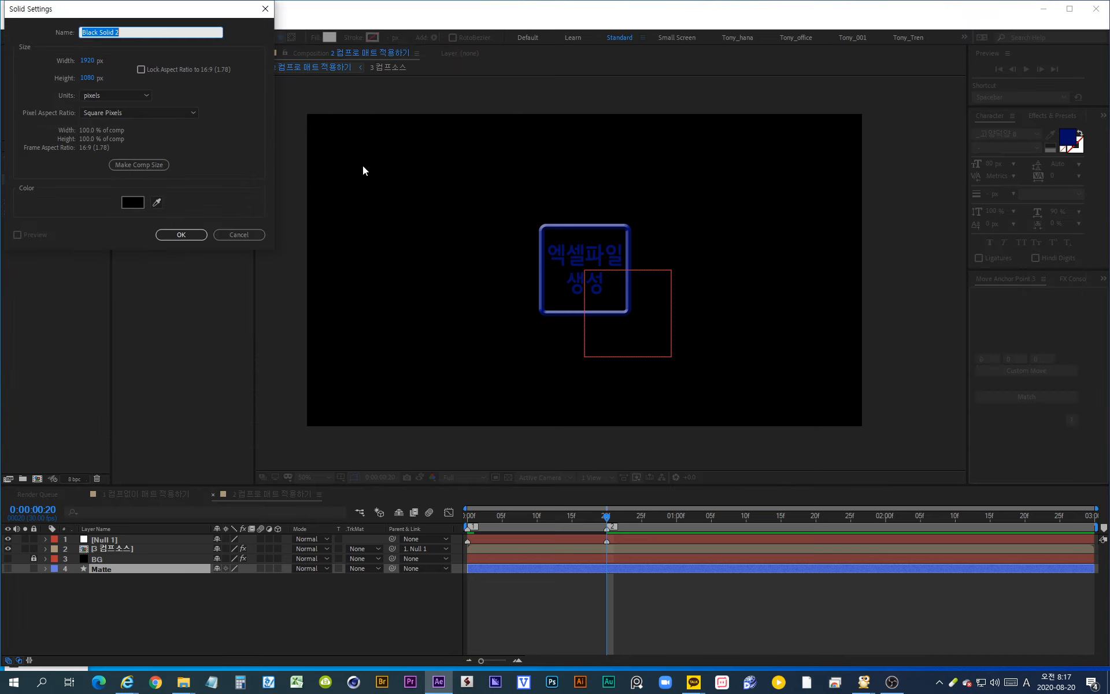
left_click(136, 209)
type("ffffff")
left_click(300, 216)
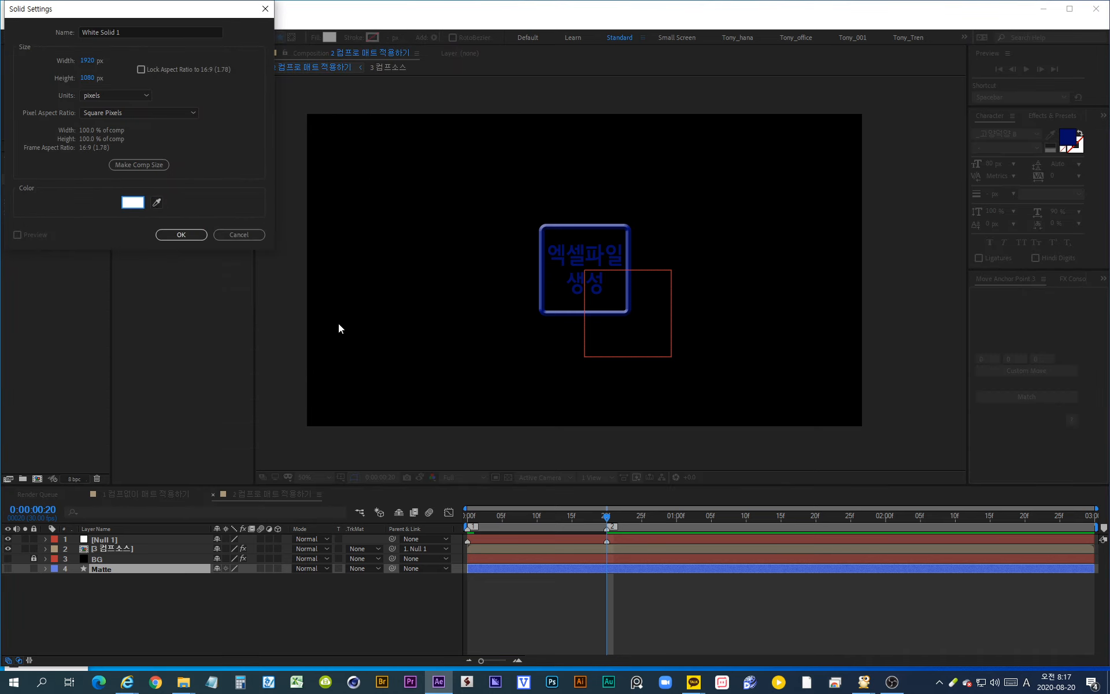
left_click_drag(134, 32, 31, 33)
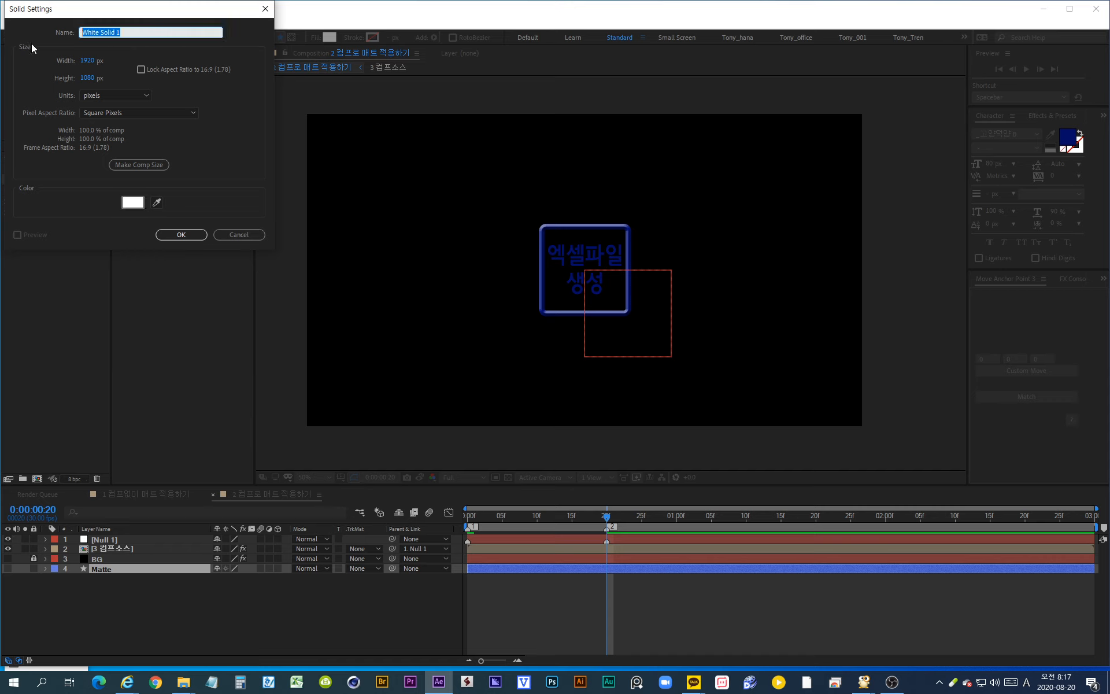
type("matte")
key("Return")
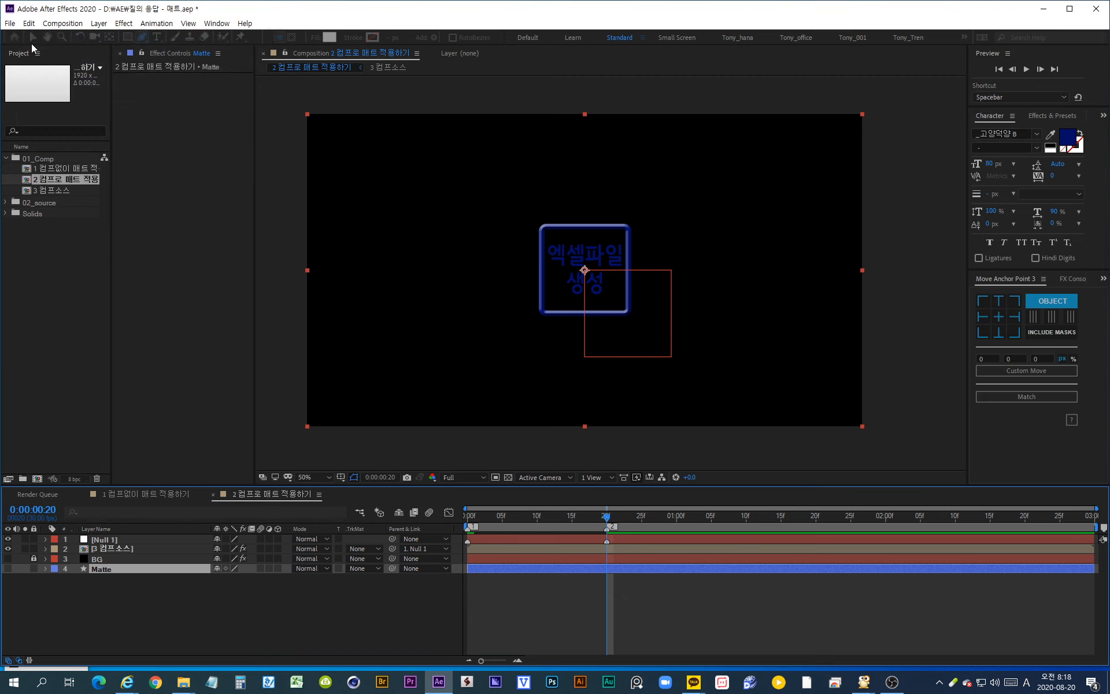
- Set the Null 1 layer's Position to 960, 1162 at frame 0
left_click_drag(609, 523, 425, 523)
left_click(480, 538)
key("p")
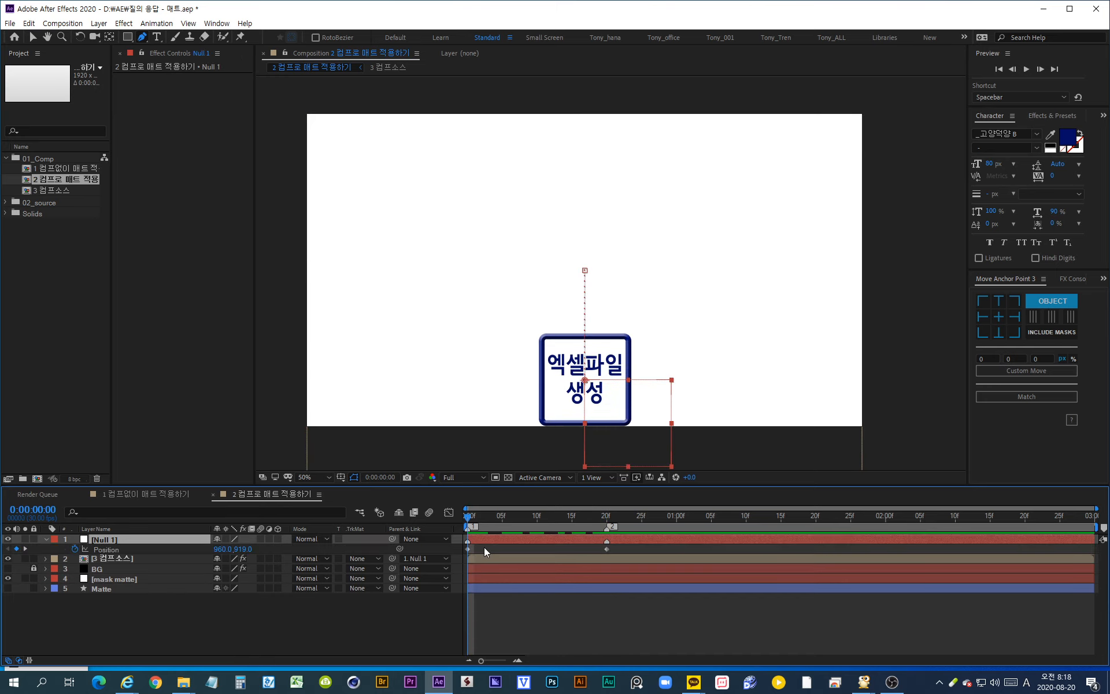
left_click_drag(243, 549, 374, 559)
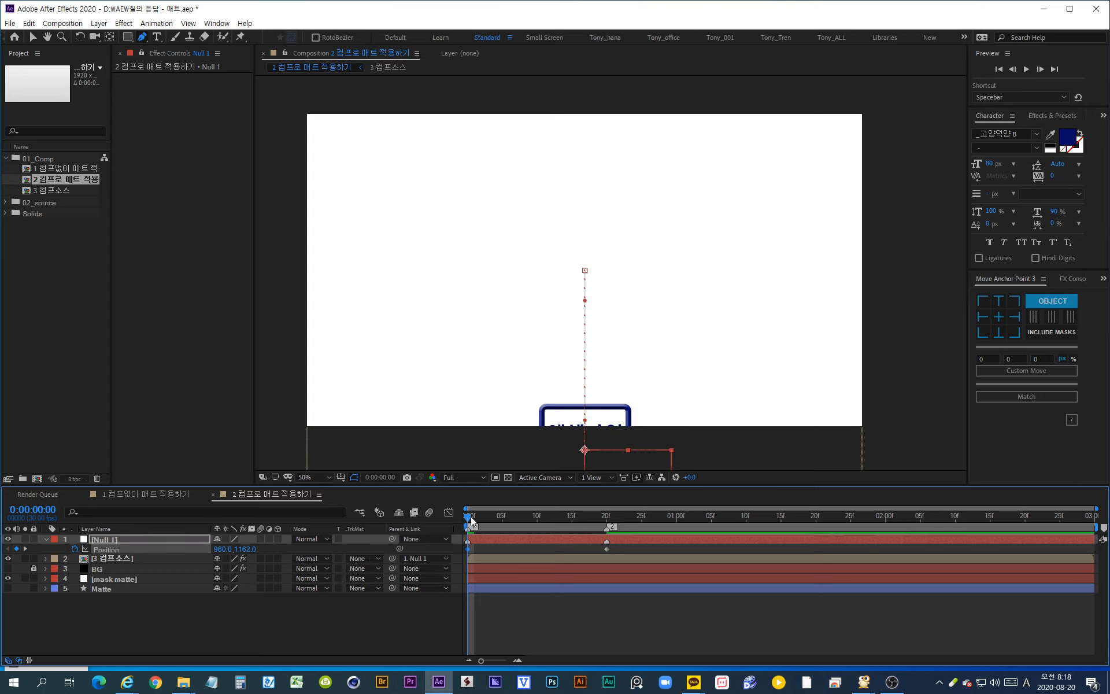
left_click_drag(472, 519, 427, 522)
left_click(205, 616)
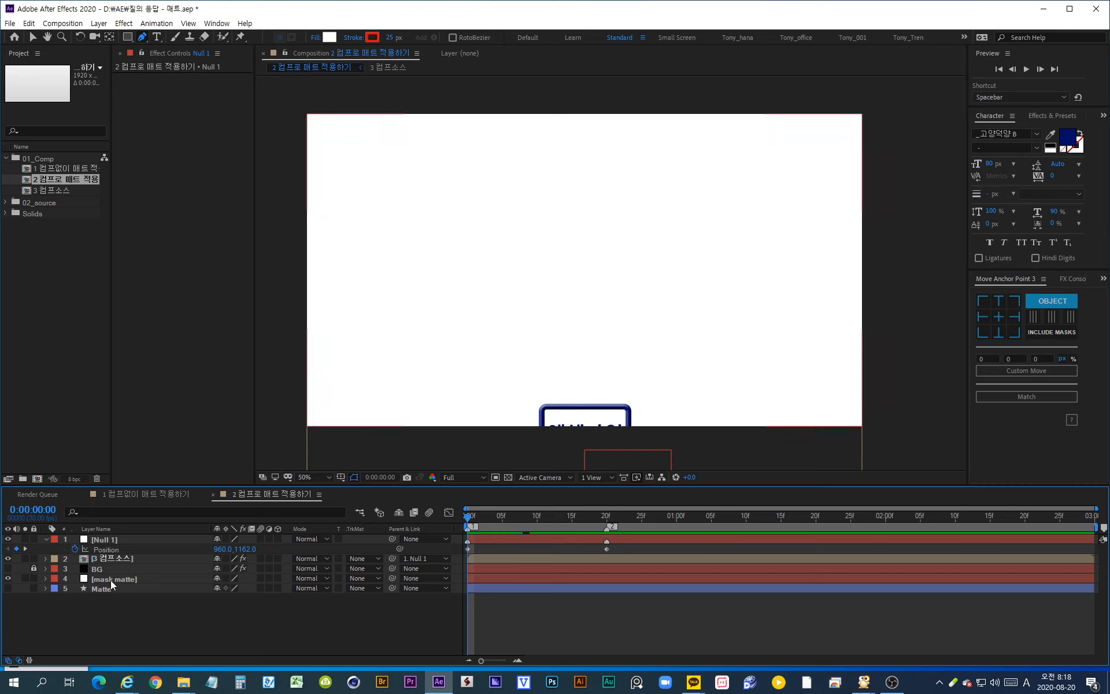
- Move the mask matte layer above BG and draw a rectangular mask on it around the button, extending below the frame's lower edge
mouse_move(110, 580)
left_mouse_down()
mouse_move(109, 554)
mouse_move(116, 574)
left_mouse_up()
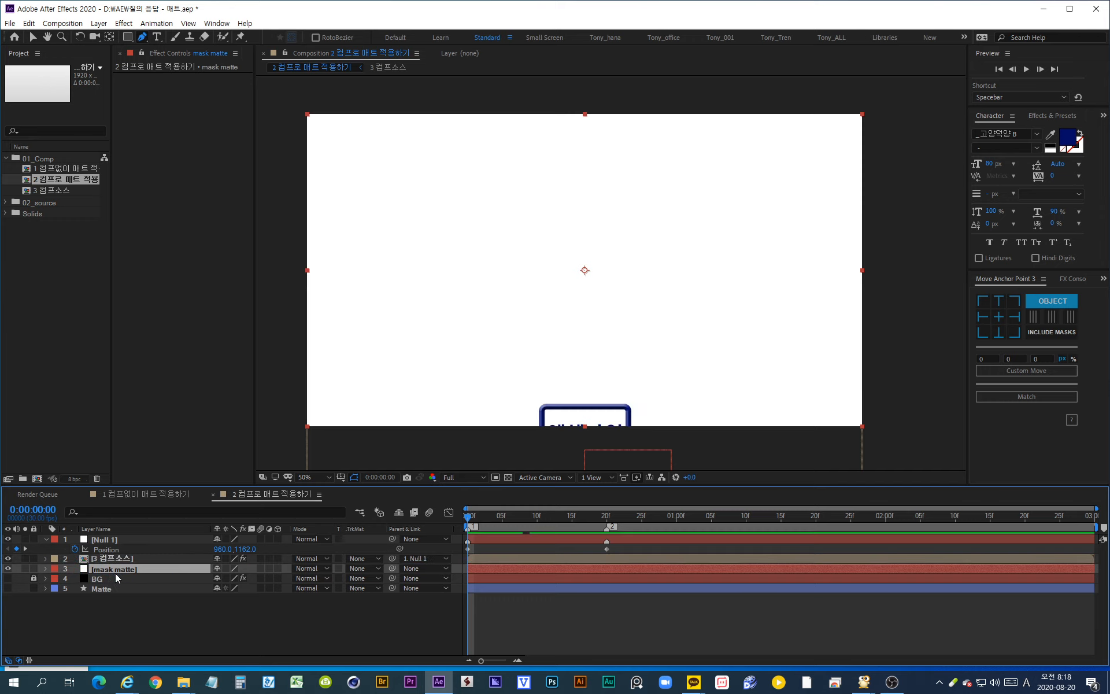
left_click(129, 38)
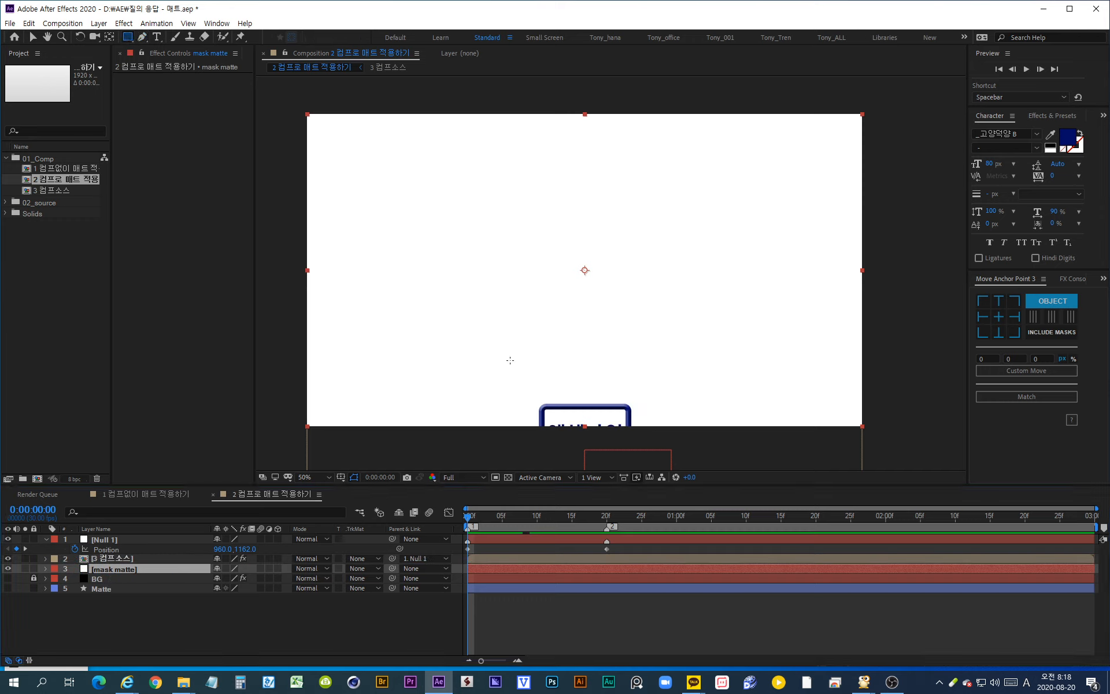
mouse_move(480, 361)
left_mouse_down()
mouse_move(699, 457)
mouse_move(682, 458)
left_mouse_up()
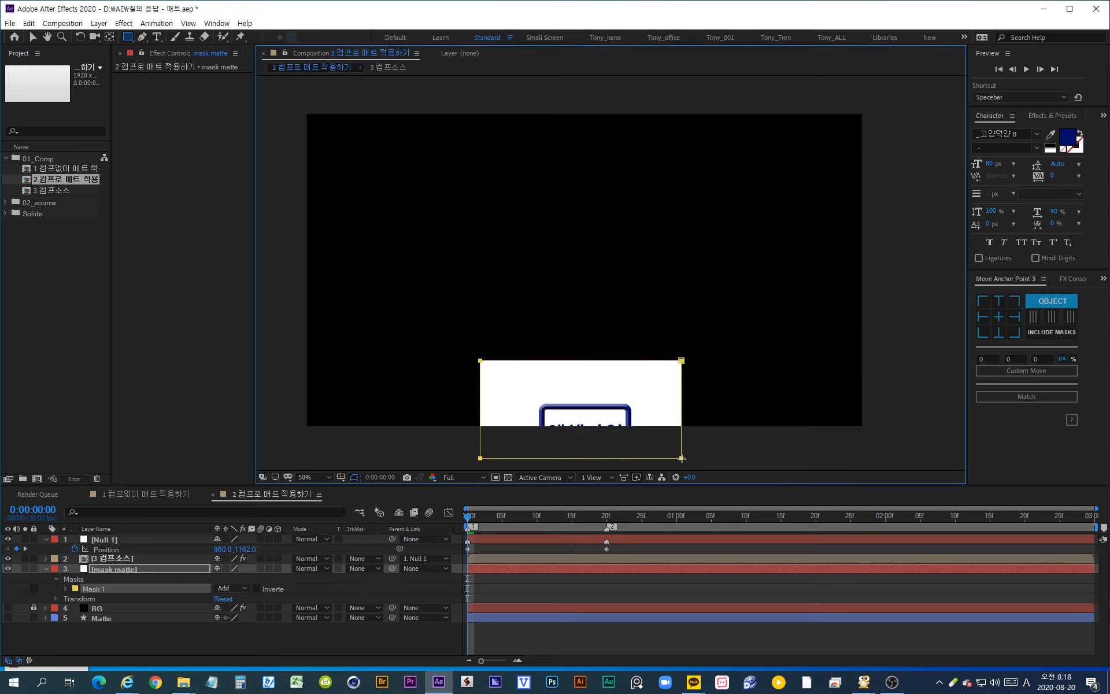
- Set Mask 1's feather to 44 pixels and collapse the mask matte layer
left_click(65, 588)
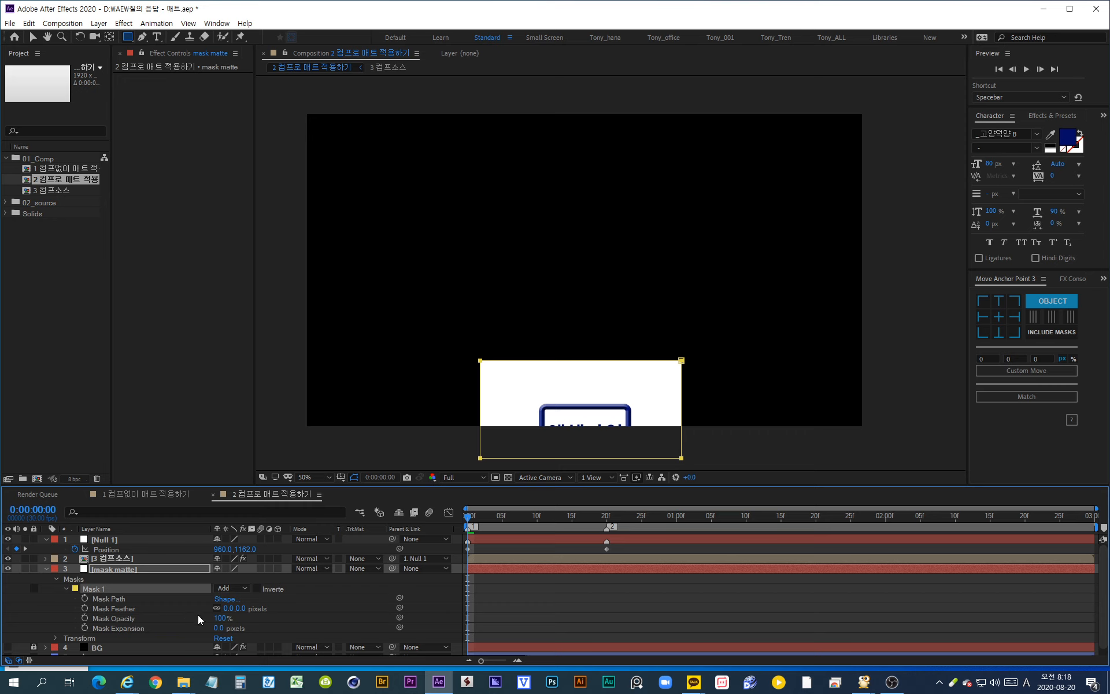
left_click_drag(228, 609, 253, 609)
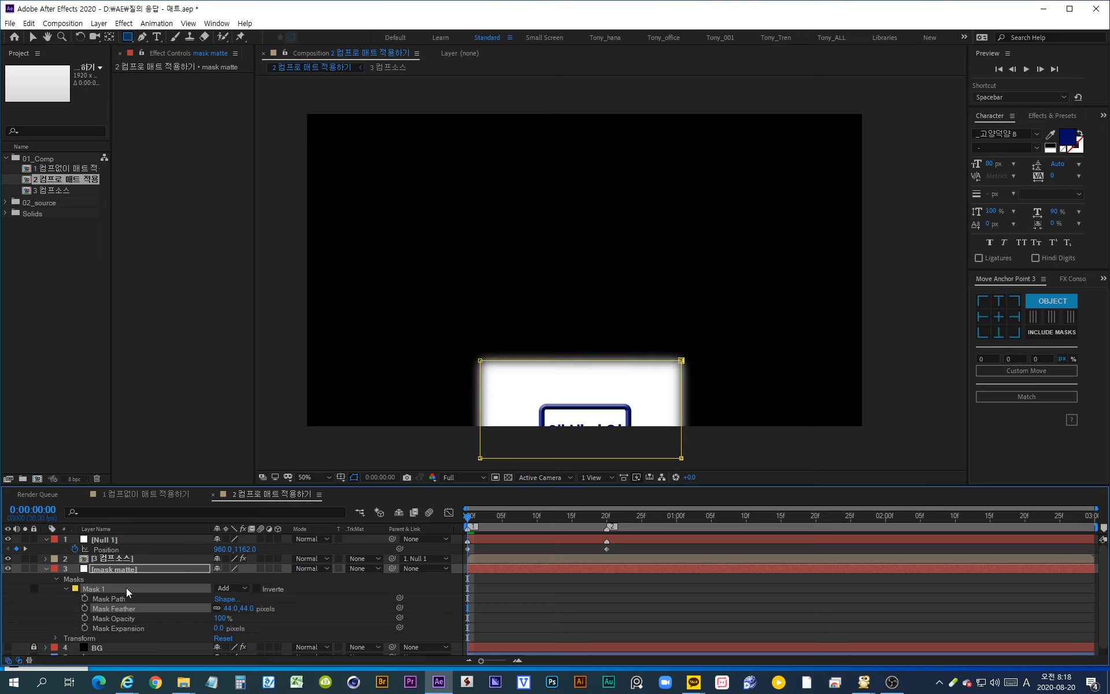
left_click(46, 568)
- Move mask matte directly above 3 컴프소스 and apply Luma Inverted Matte "[mask matte]" to the 3 컴프소스 layer
left_click_drag(92, 569, 103, 554)
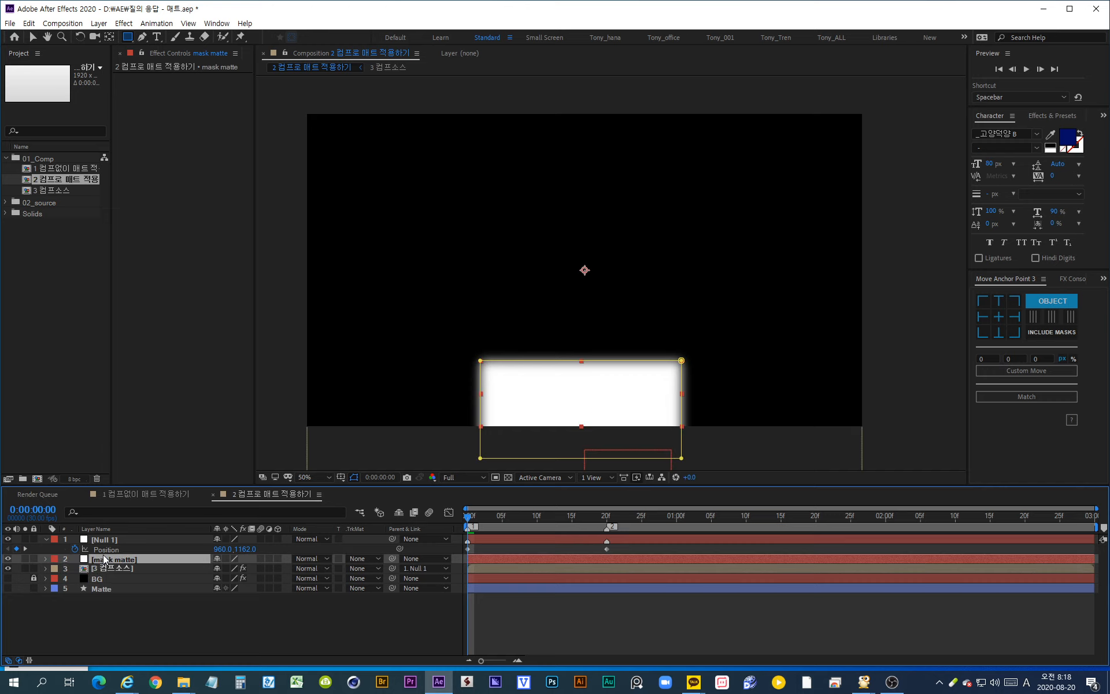
left_click(377, 569)
left_click(384, 635)
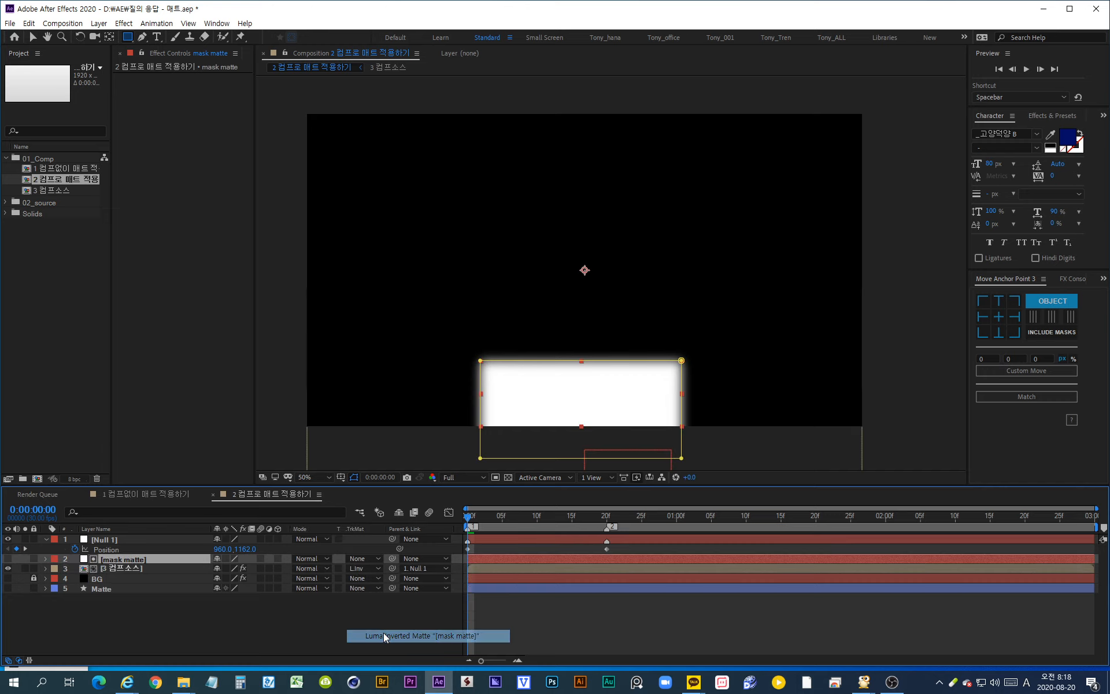
left_click(182, 623)
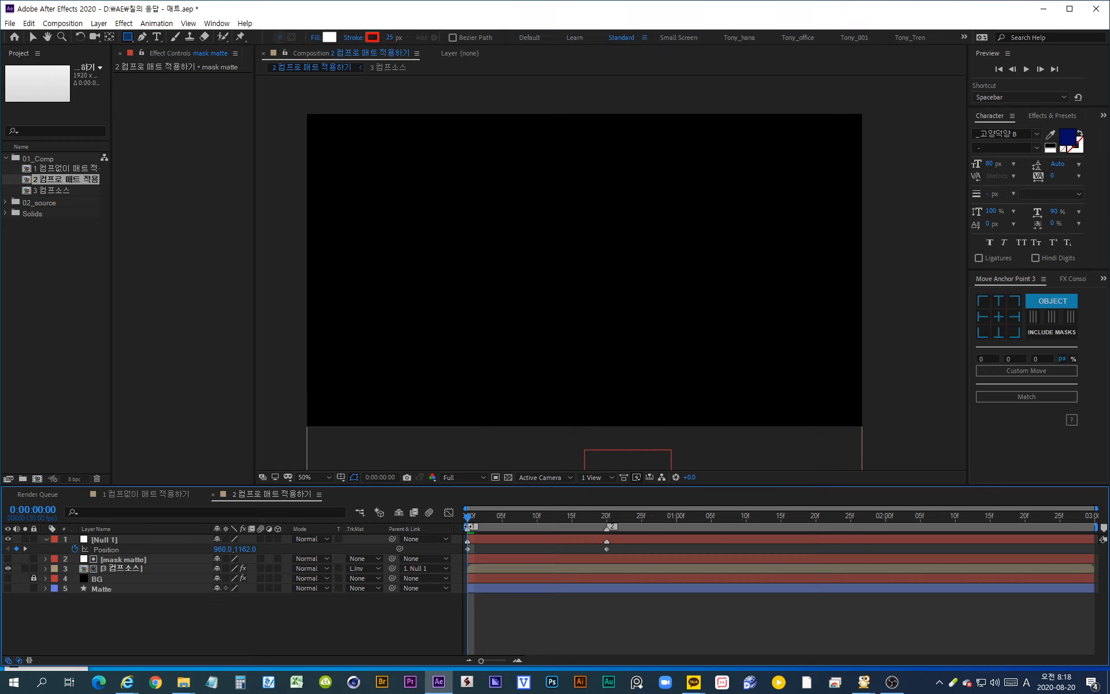
- Scrub from frame 0 to frame 20 to check the button's reveal through the feathered matte
left_click_drag(471, 521, 521, 522)
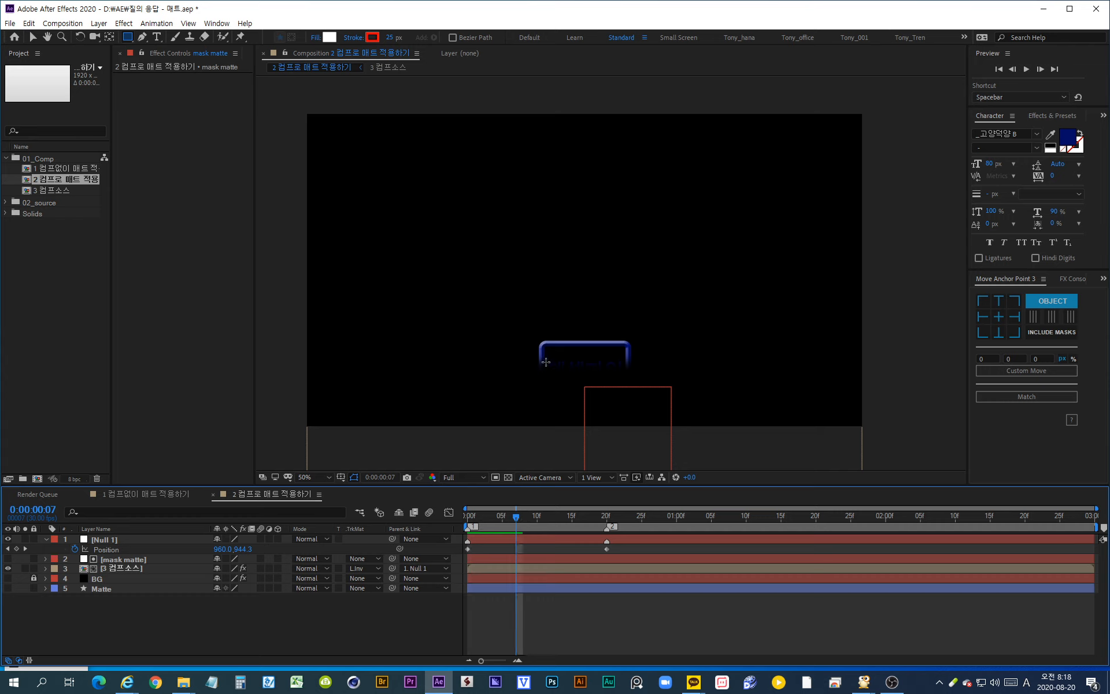
left_click(33, 37)
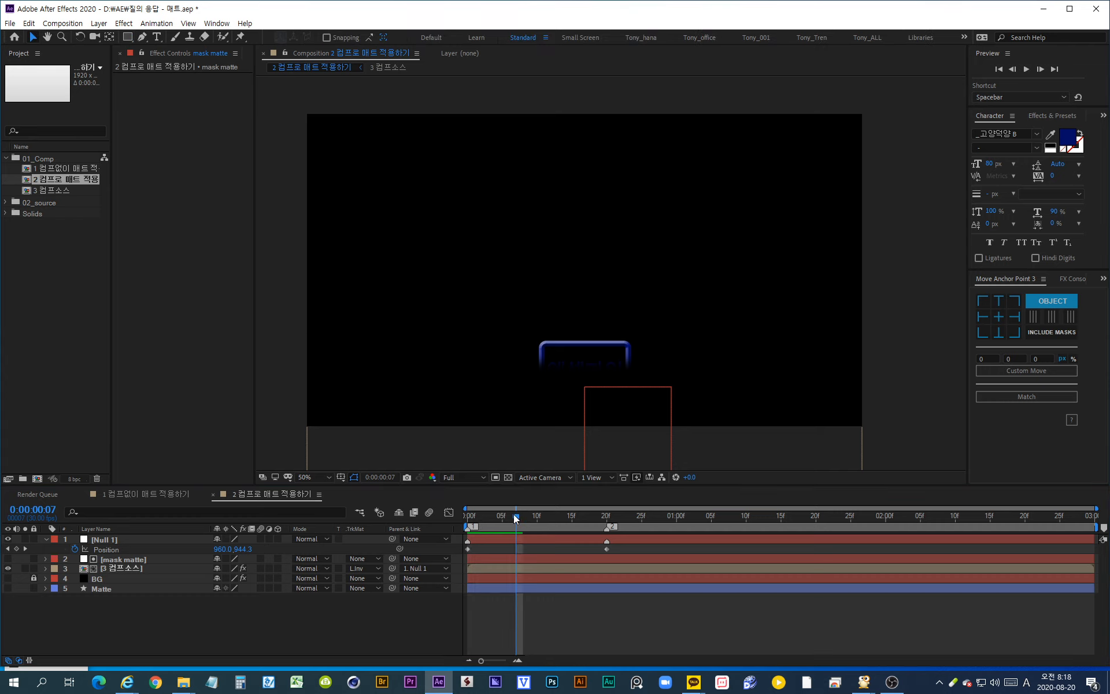
left_click_drag(517, 514, 607, 533)
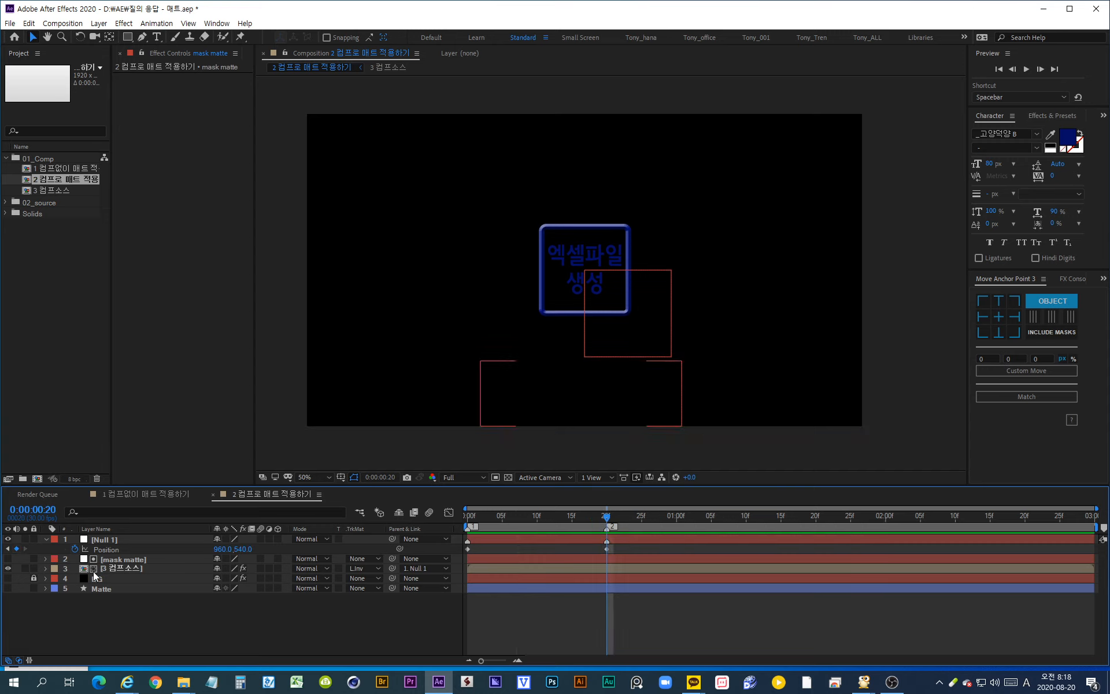
- Briefly show the Matte layer for comparison, show the BG layer and scrub back to frame 0
left_click(7, 588)
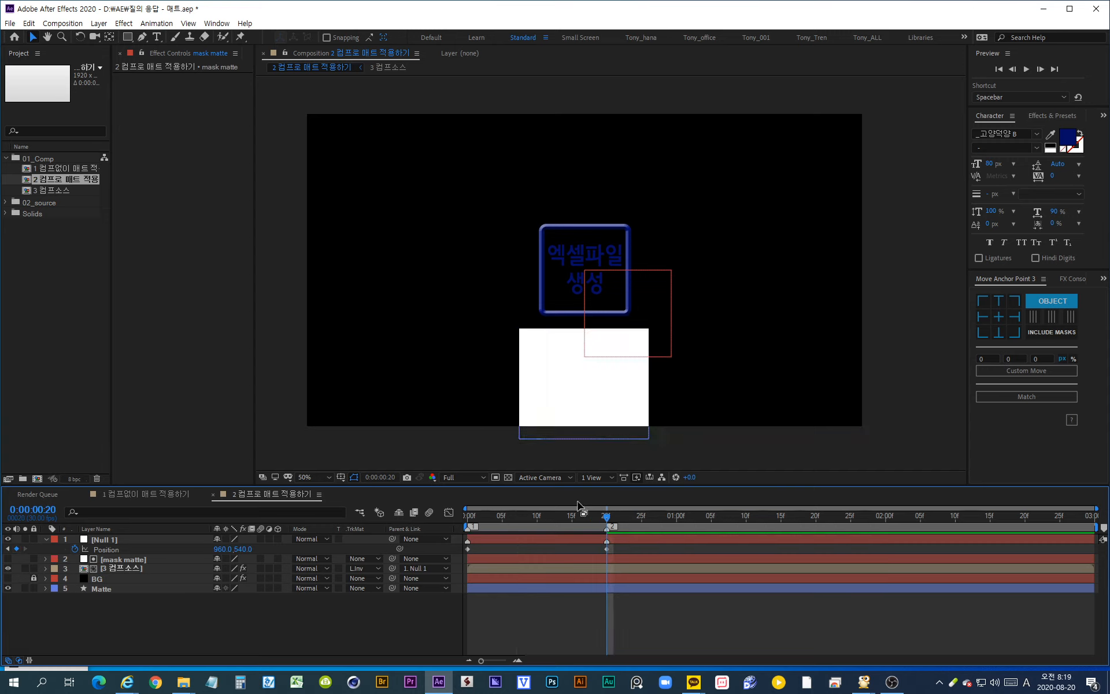
left_click(7, 587)
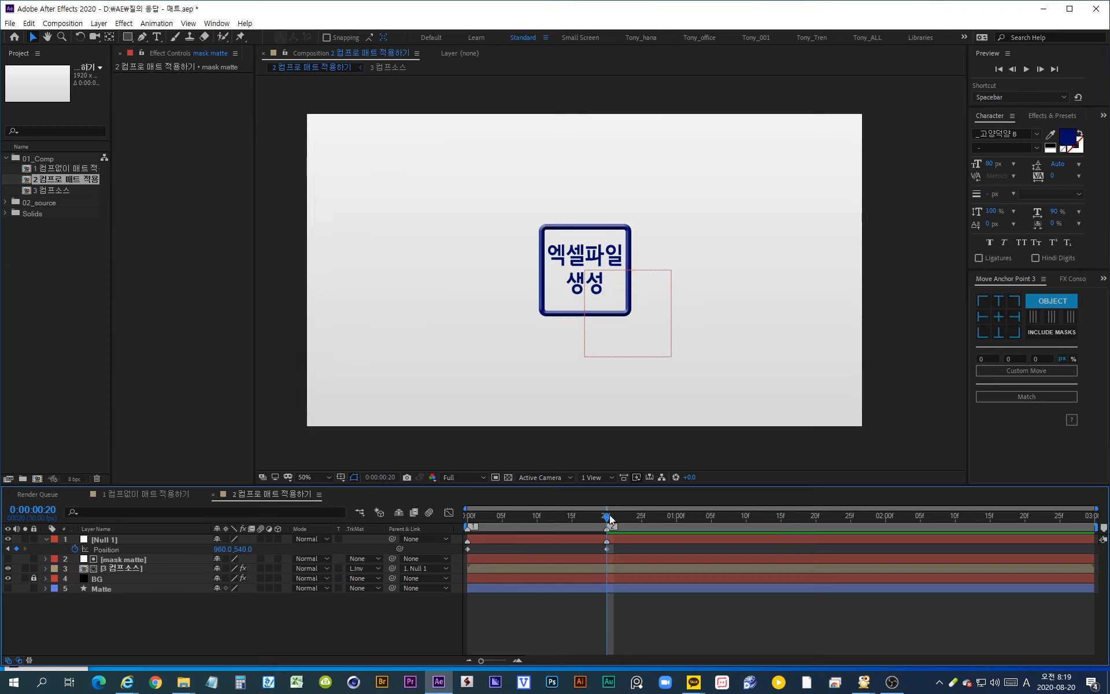
left_click_drag(582, 515, 262, 536)
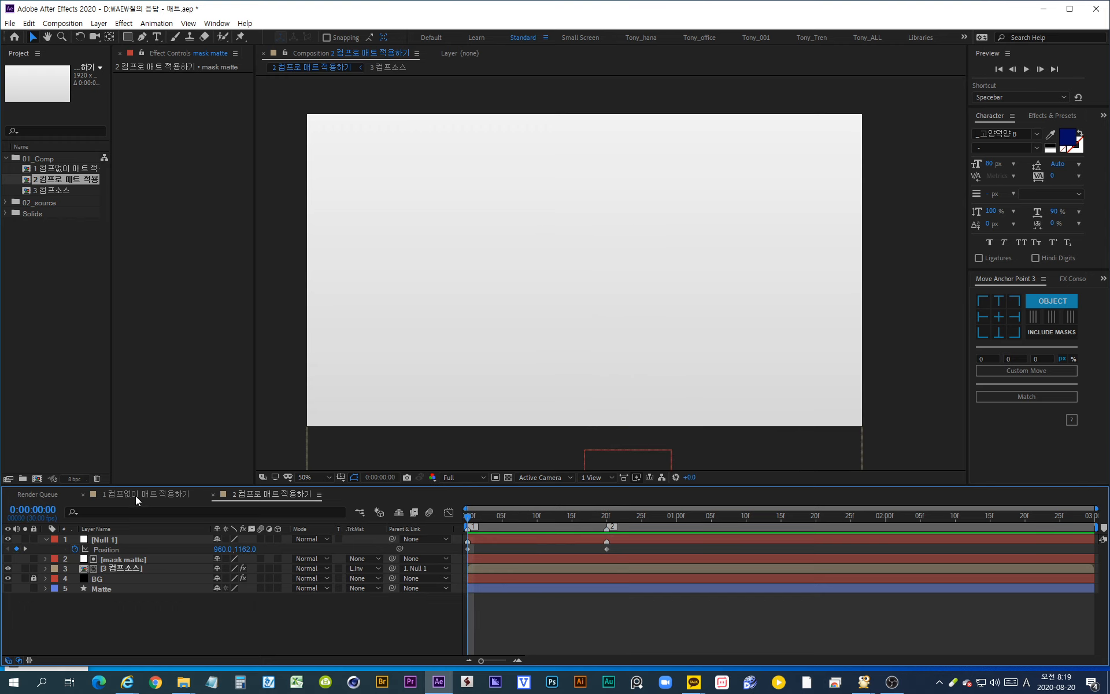
- In the 1 컴프없이 매트 적용하기 composition, review the null, text and shape layers and scrub back to frame 0
left_click(135, 495)
left_click(106, 542)
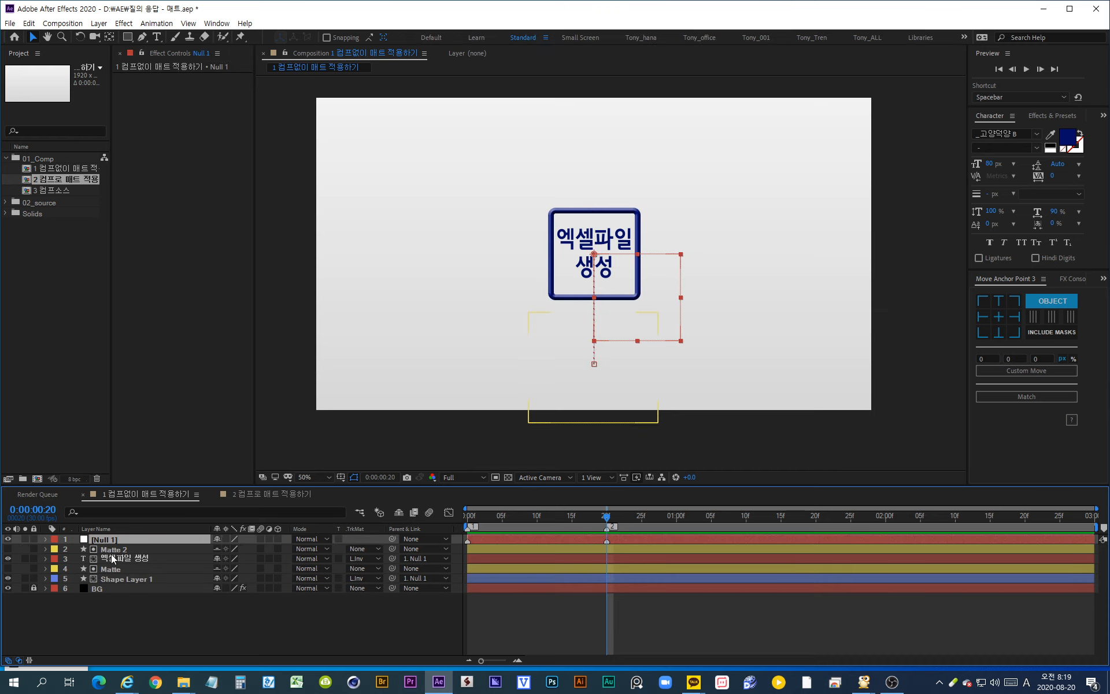
left_click(114, 556)
left_click(113, 577)
left_click(118, 558)
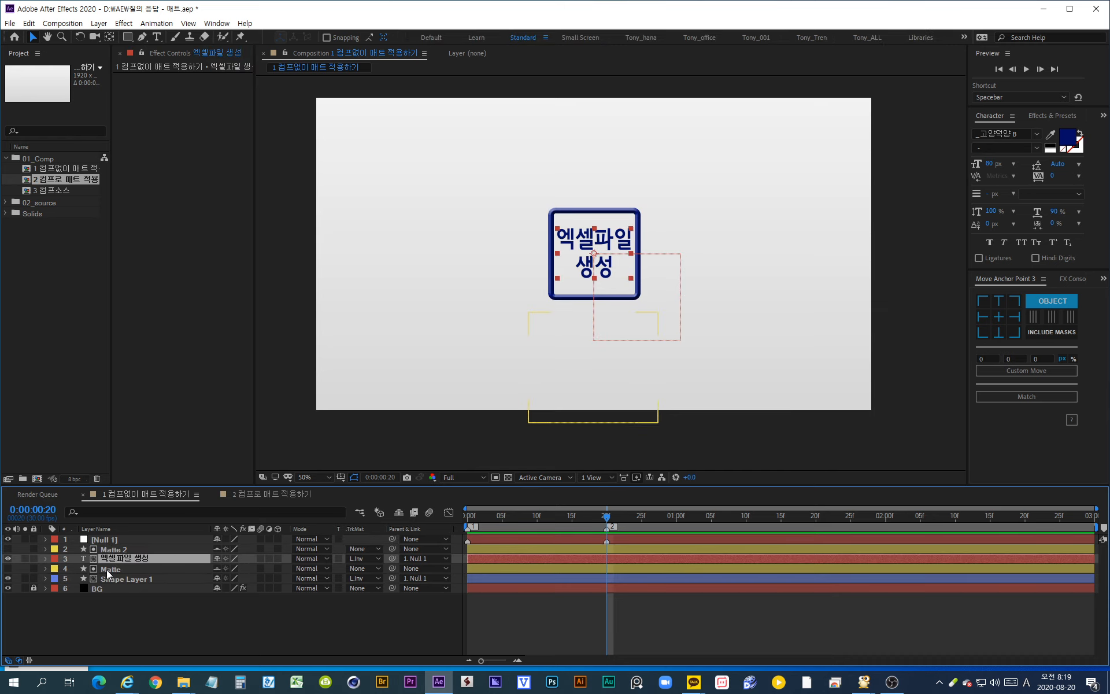
left_click_drag(607, 519, 467, 521)
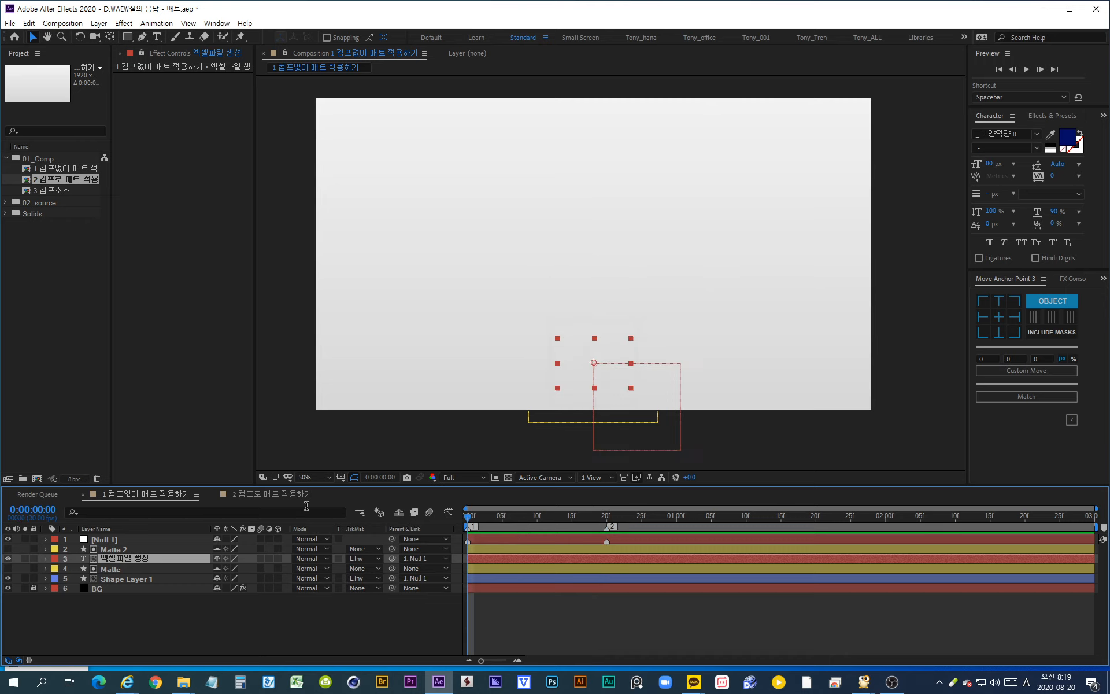
- Return to the 2 컴프로 매트 적용하기 composition, inspect 3 컴프소스's CC Light Sweep effect and scrub to frame 20
left_click(274, 495)
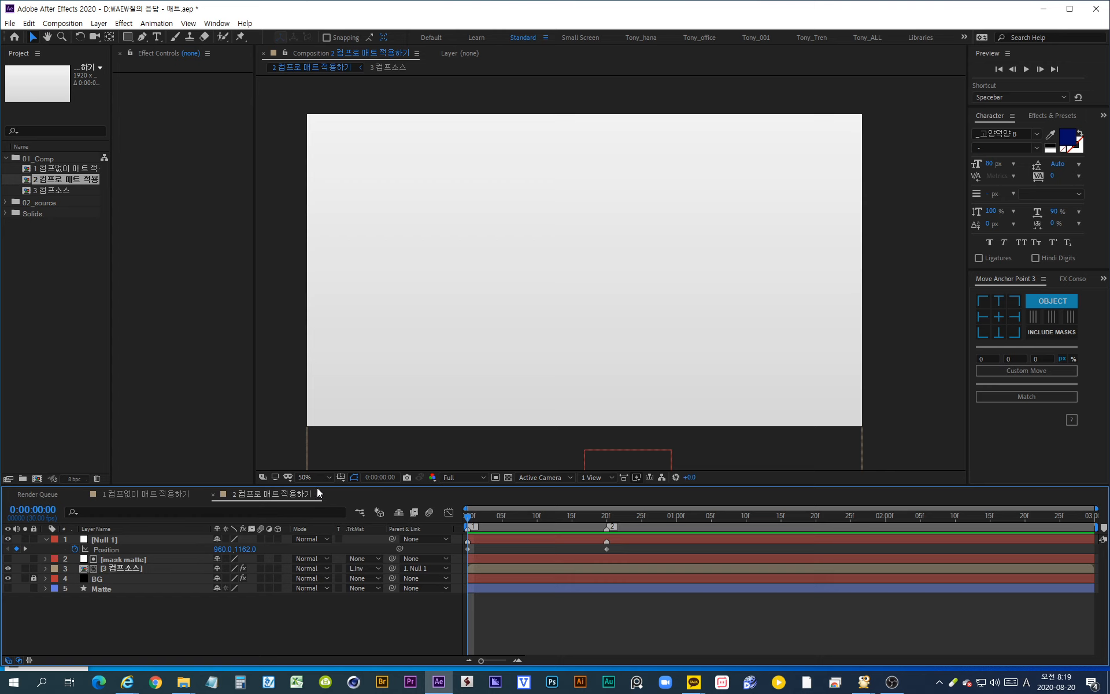
left_click(116, 568)
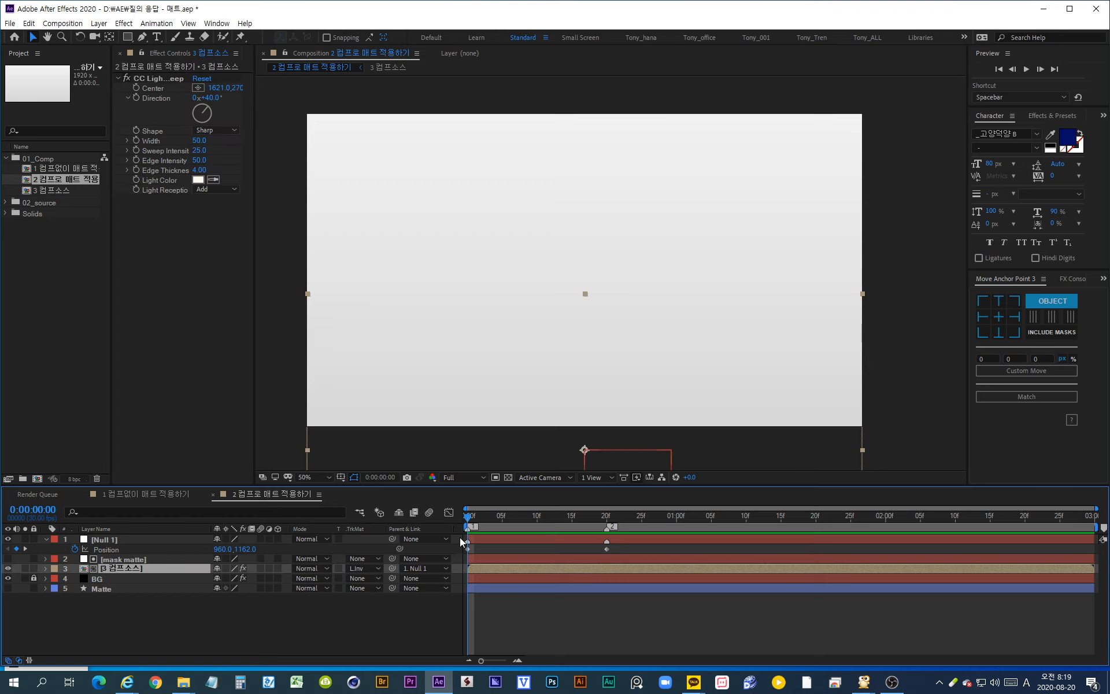
left_click_drag(469, 516, 606, 518)
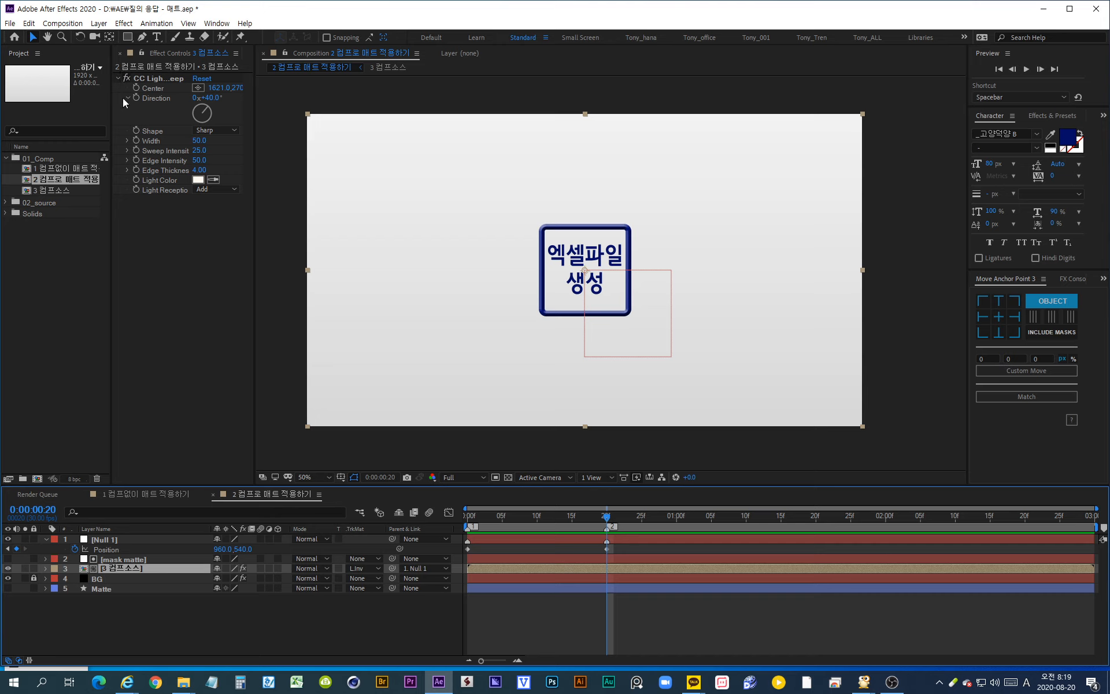
- Open the 3 컴프소스 precomp and set its composition size to 320 × 320 px
double_click(117, 567)
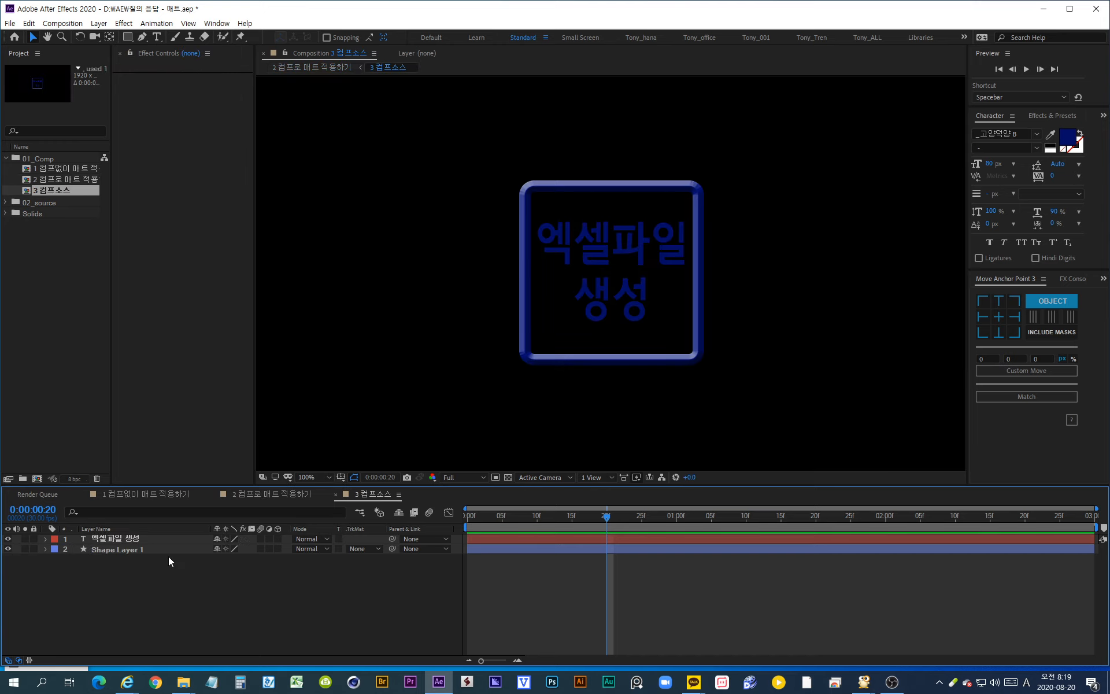
key("ctrl+k")
left_click(381, 259)
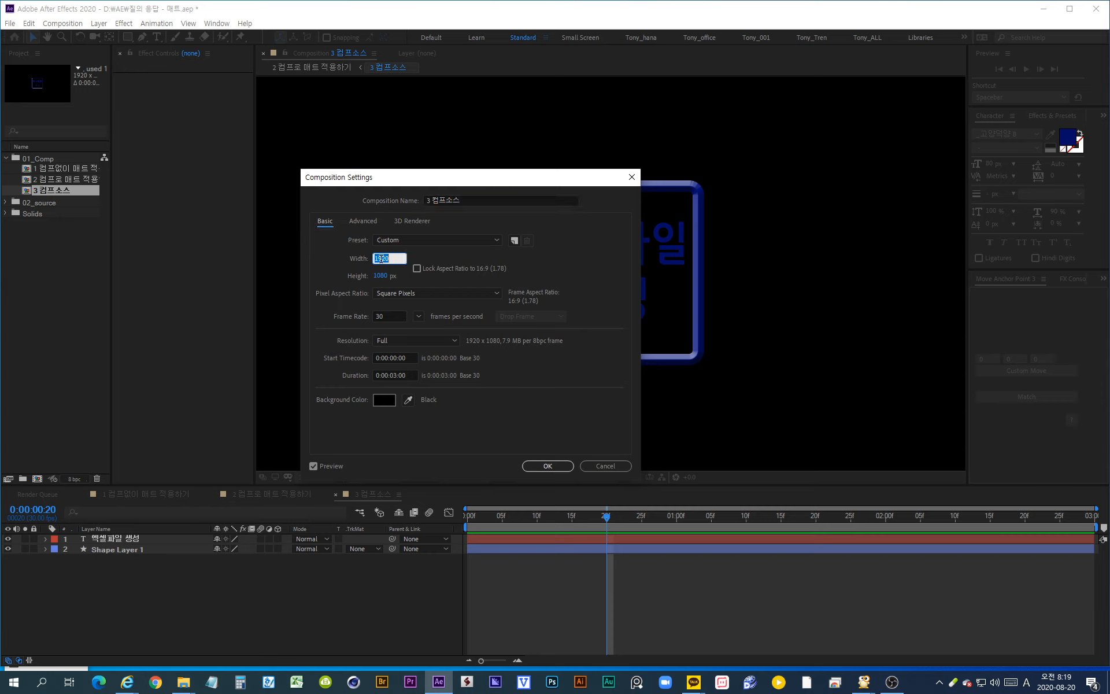
type("320")
key("Tab")
type("320")
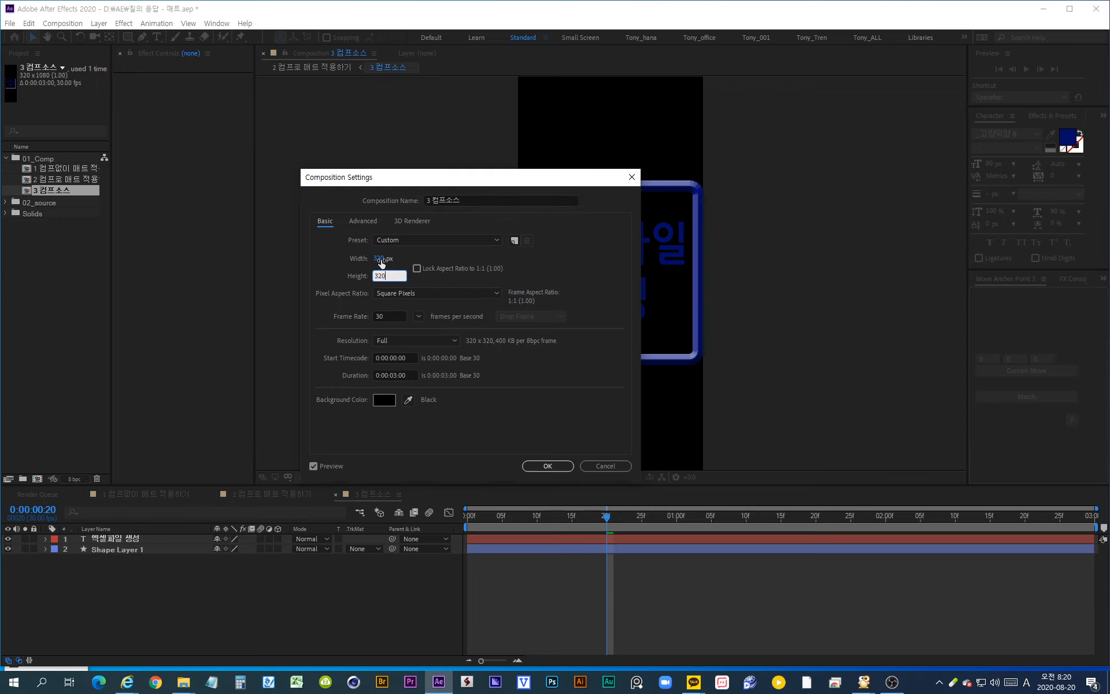
key("Return")
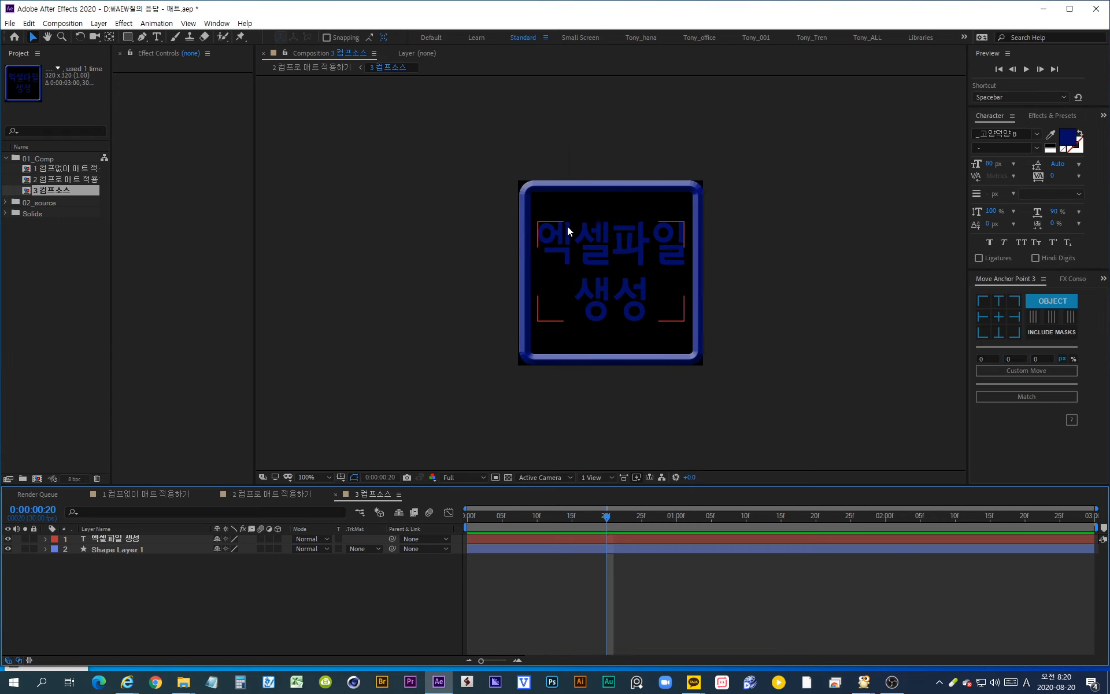
- Set the 3 컴프소스 composition size to 330 × 330 px
key("ctrl+k")
left_click(379, 258)
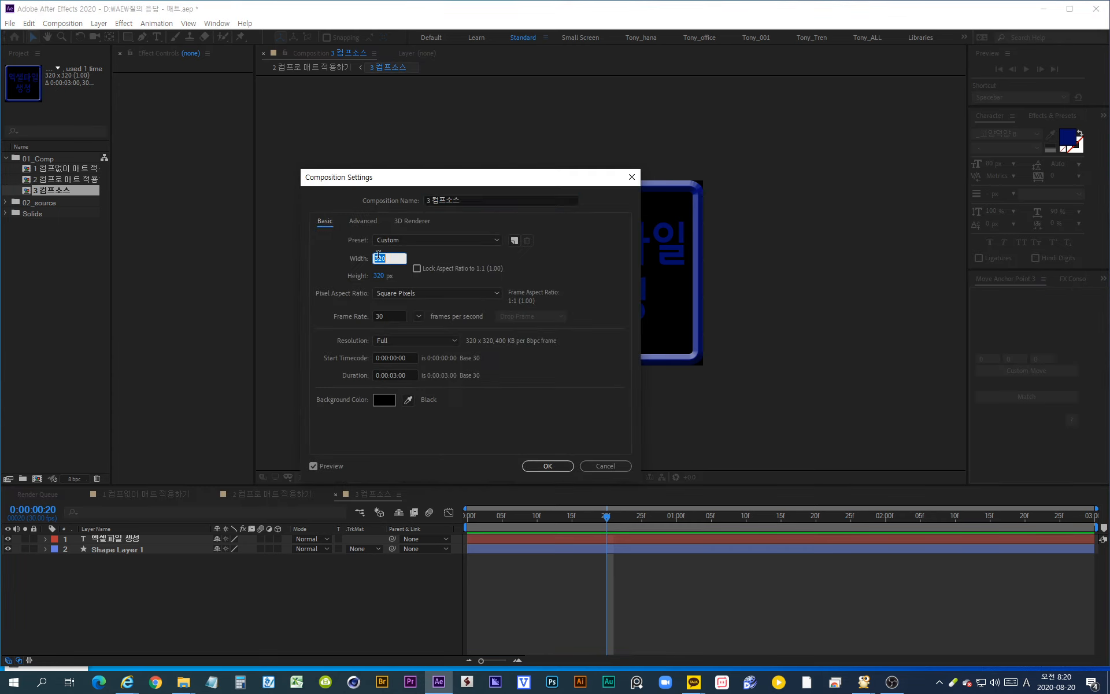
type("3320")
key("Tab")
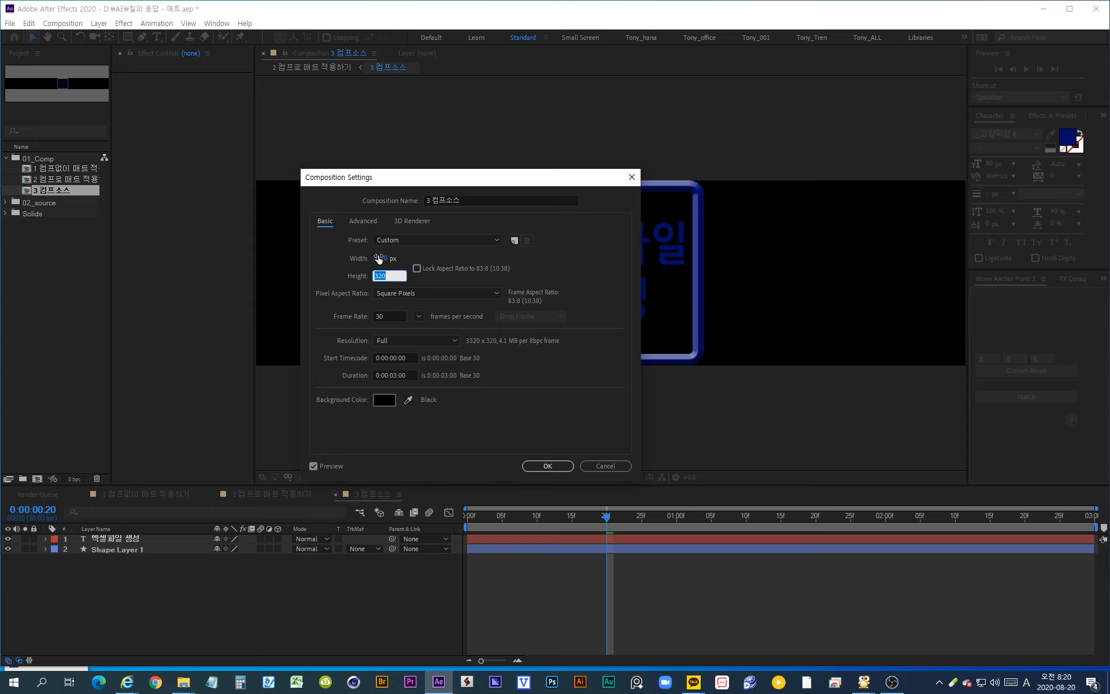
type("332")
key("BackSpace")
type("0")
left_click(380, 258)
type("330")
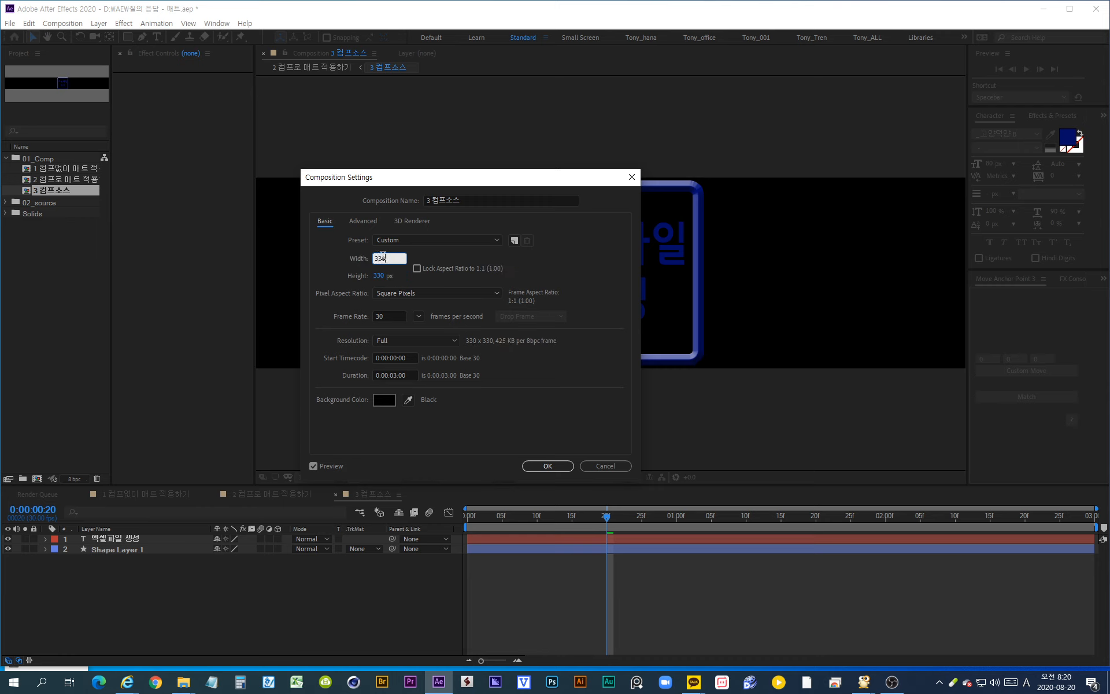
key("Return")
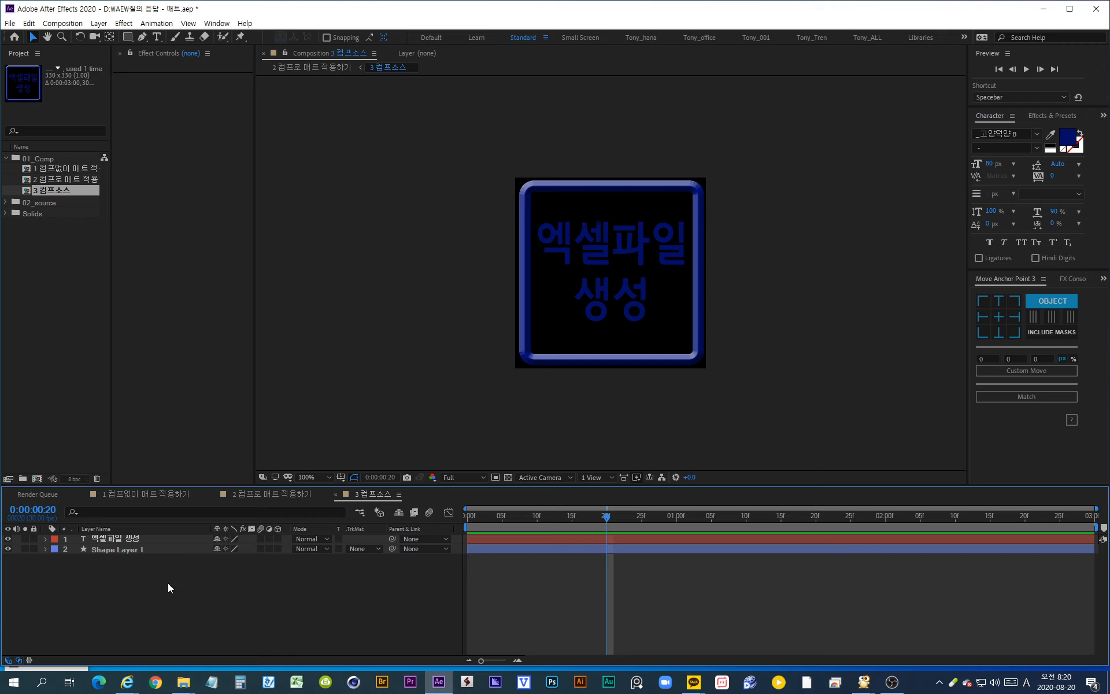
- Scrub 2 컴프로 매트 적용하기 back to frame 0 and compare it with the text, Matte and shape layers of 1 컴프없이 매트 적용하기
left_click(263, 494)
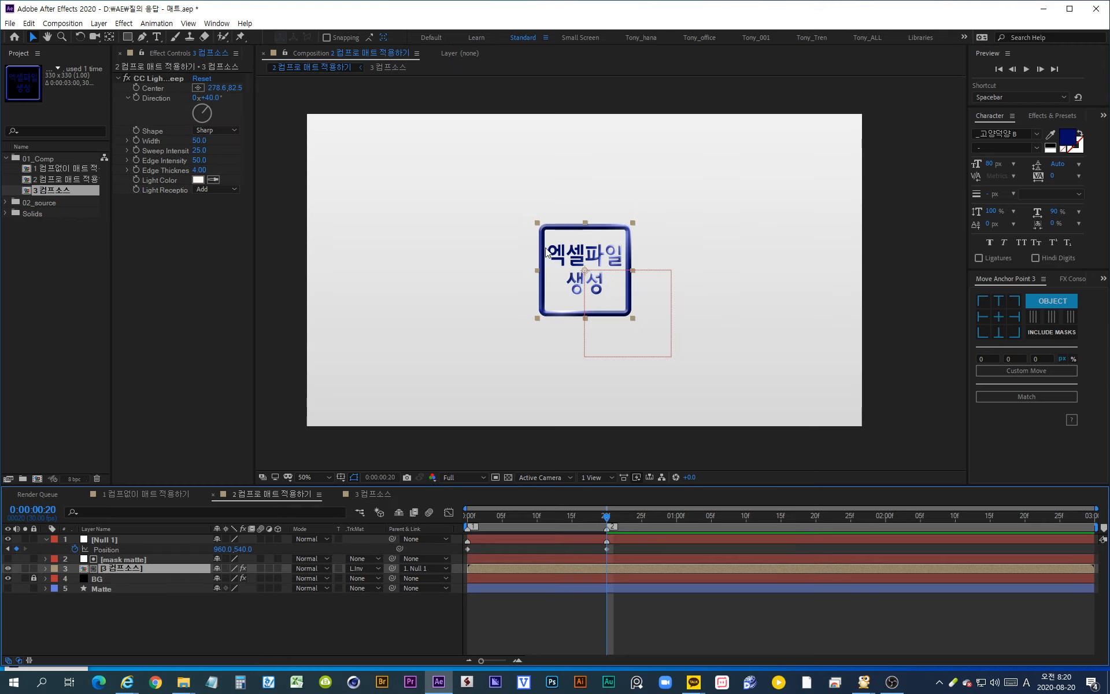
left_click_drag(607, 516, 470, 515)
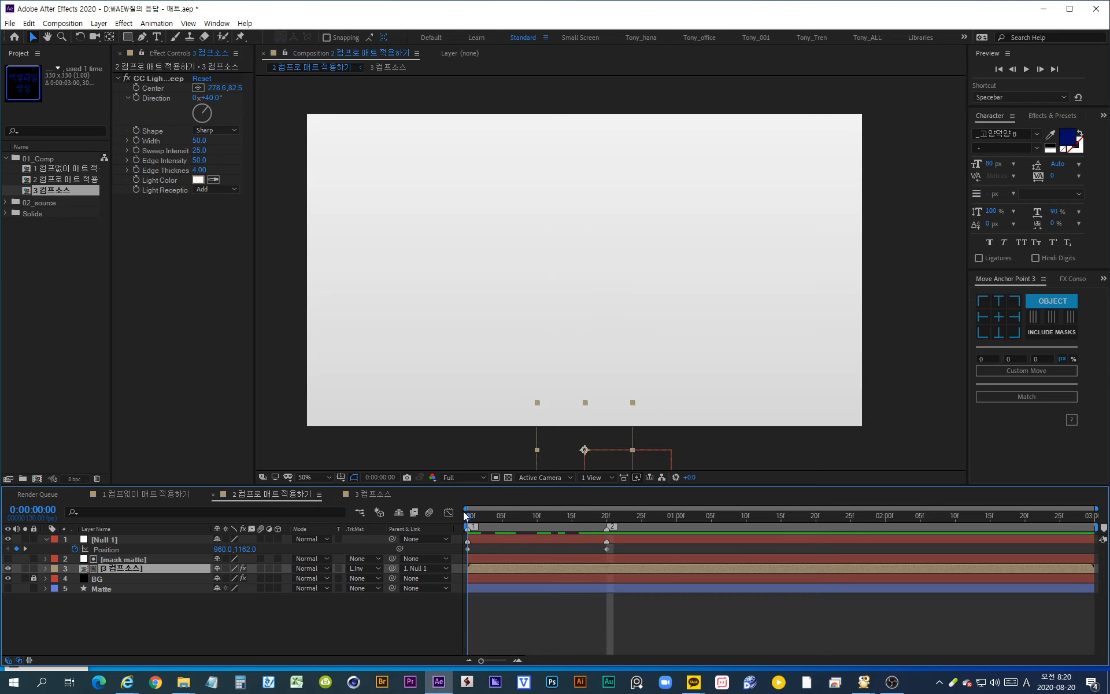
left_click(153, 495)
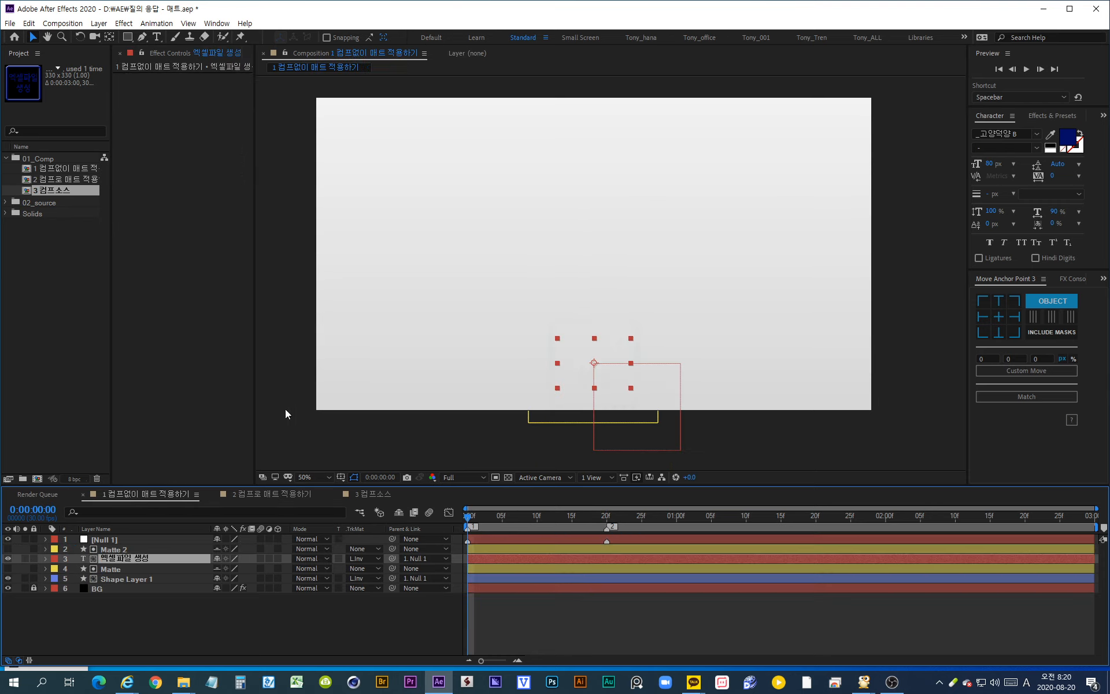
left_click(108, 550)
left_click(117, 560)
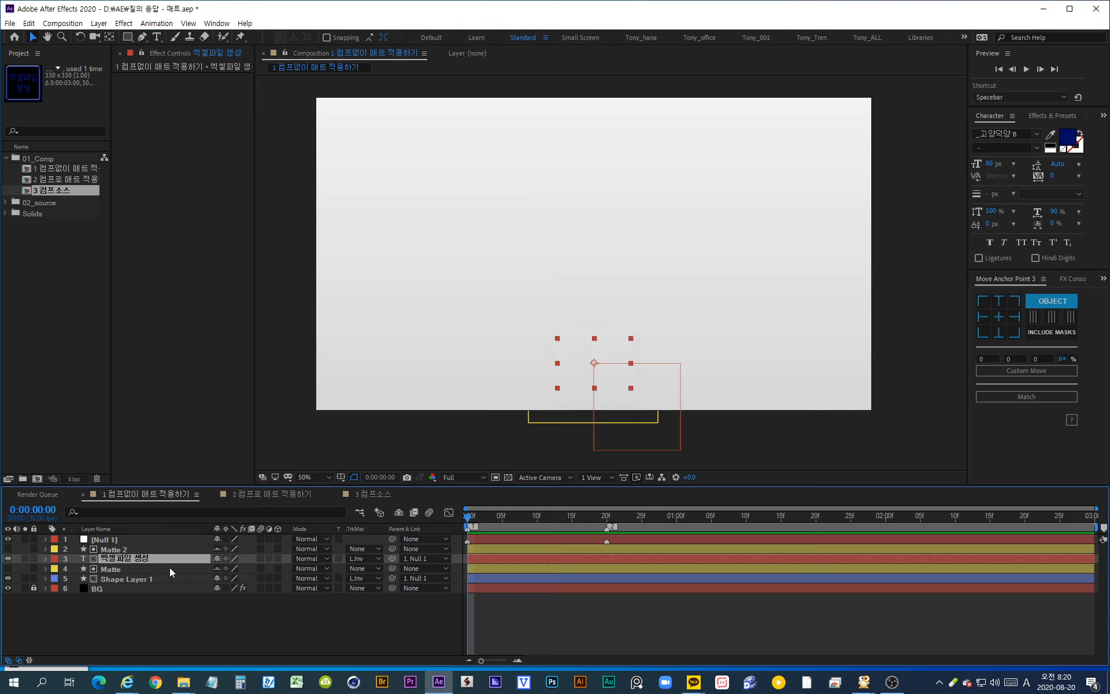
left_click(118, 579)
left_click(113, 569)
left_click(119, 560)
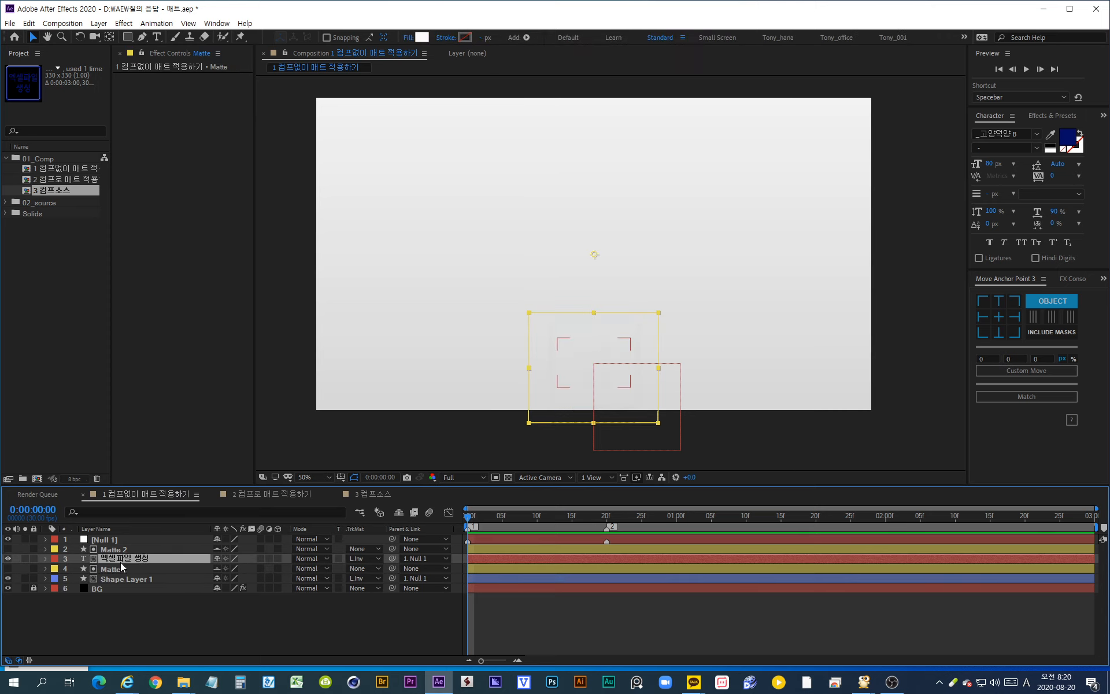
- Return to 2 컴프로 매트 적용하기, check the 3 컴프소스 layer and its precomp, and scrub the matte reveal from frame 0 to 20
left_click(241, 498)
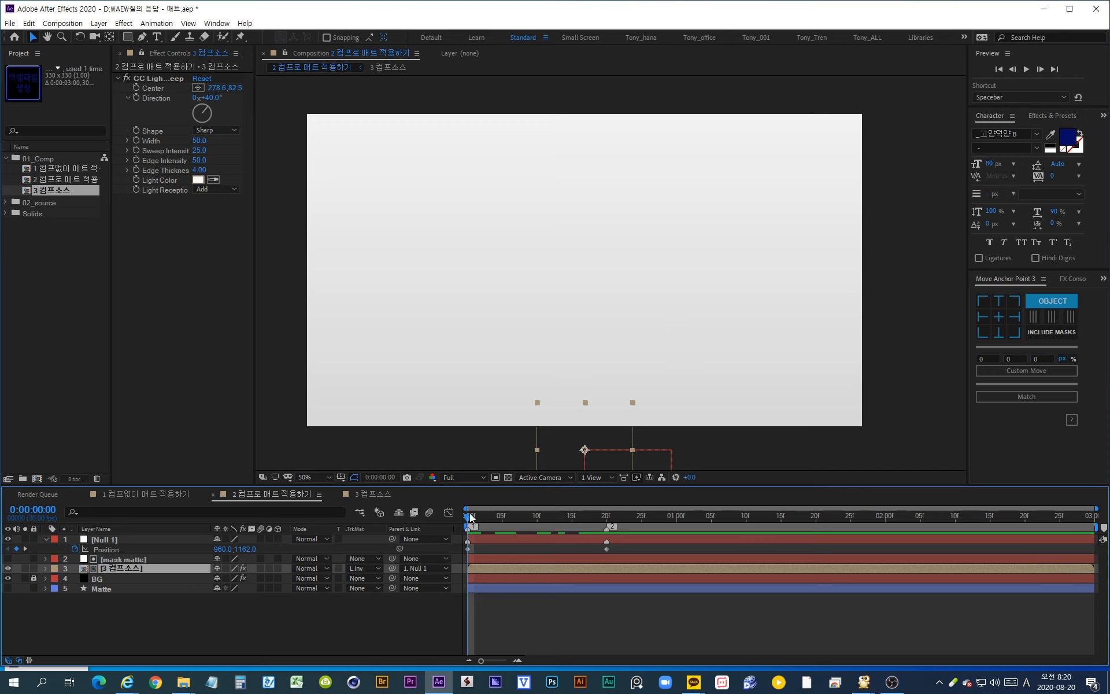
left_click_drag(469, 518, 427, 530)
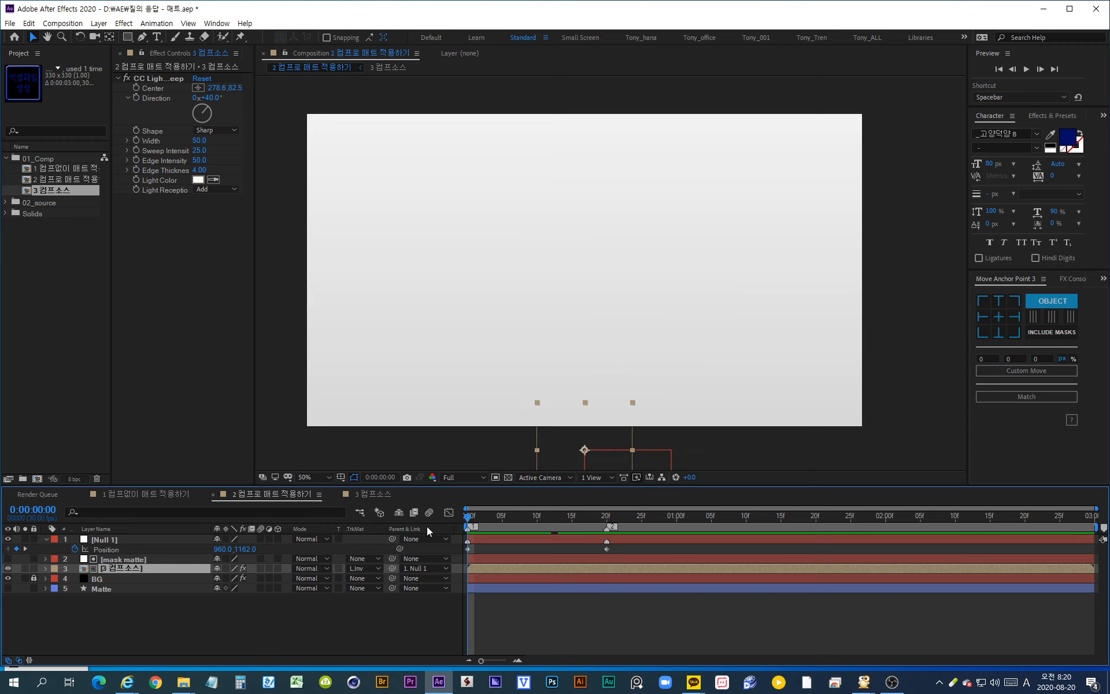
left_click(132, 606)
left_click(116, 569)
left_click_drag(470, 523, 606, 533)
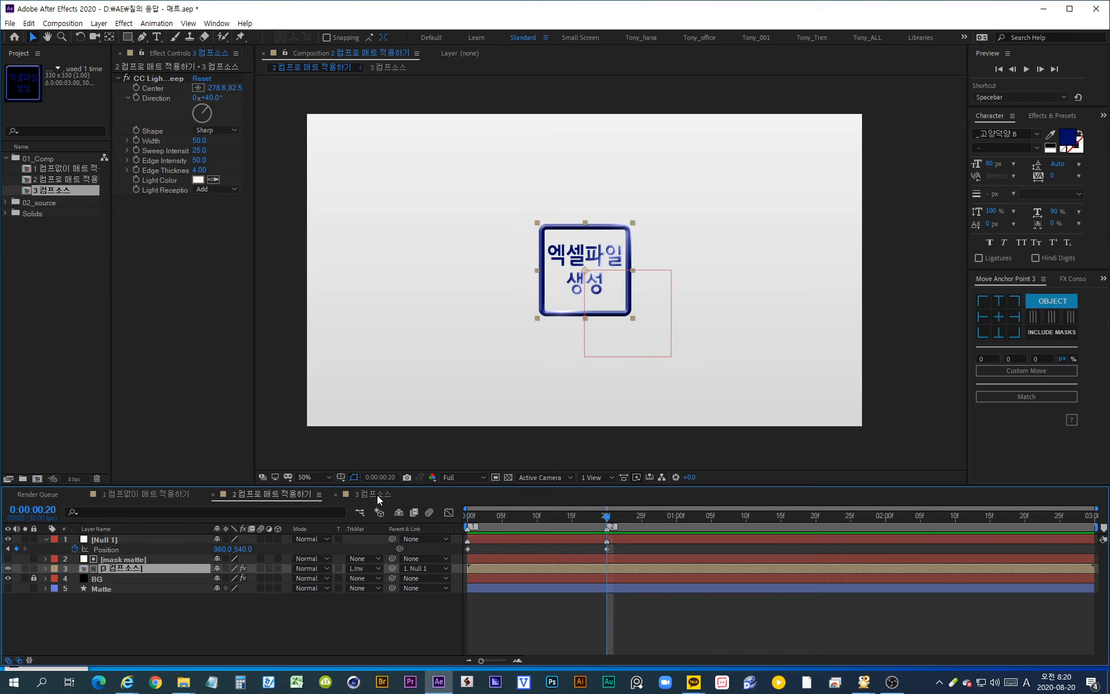
left_click(373, 494)
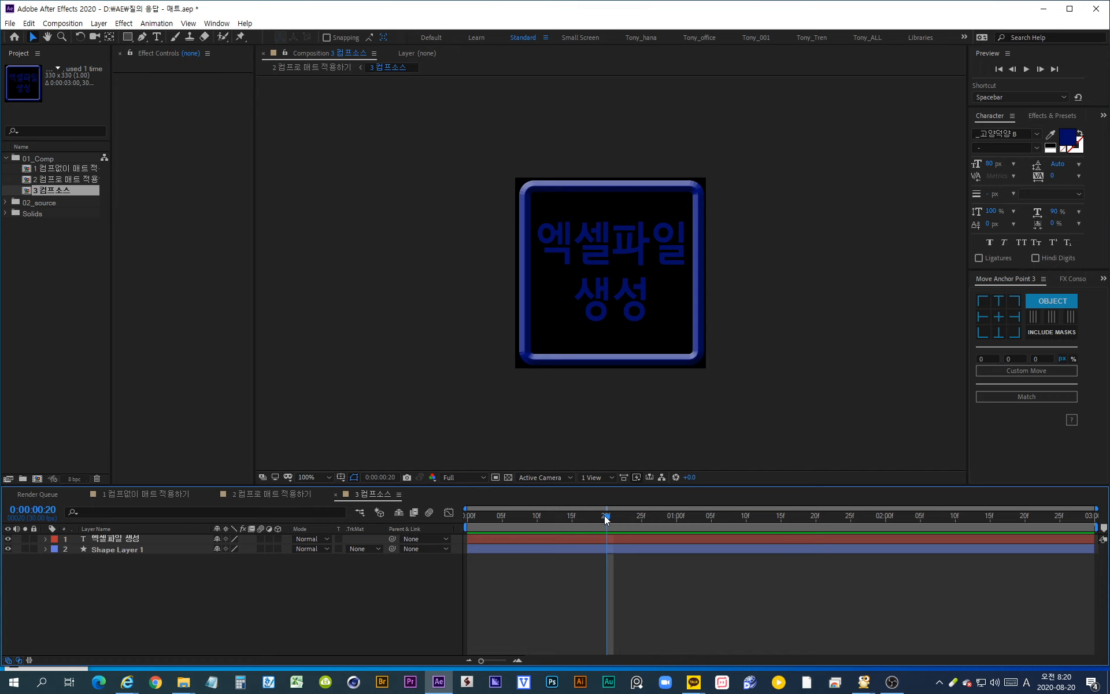
left_click(276, 494)
left_click(468, 519)
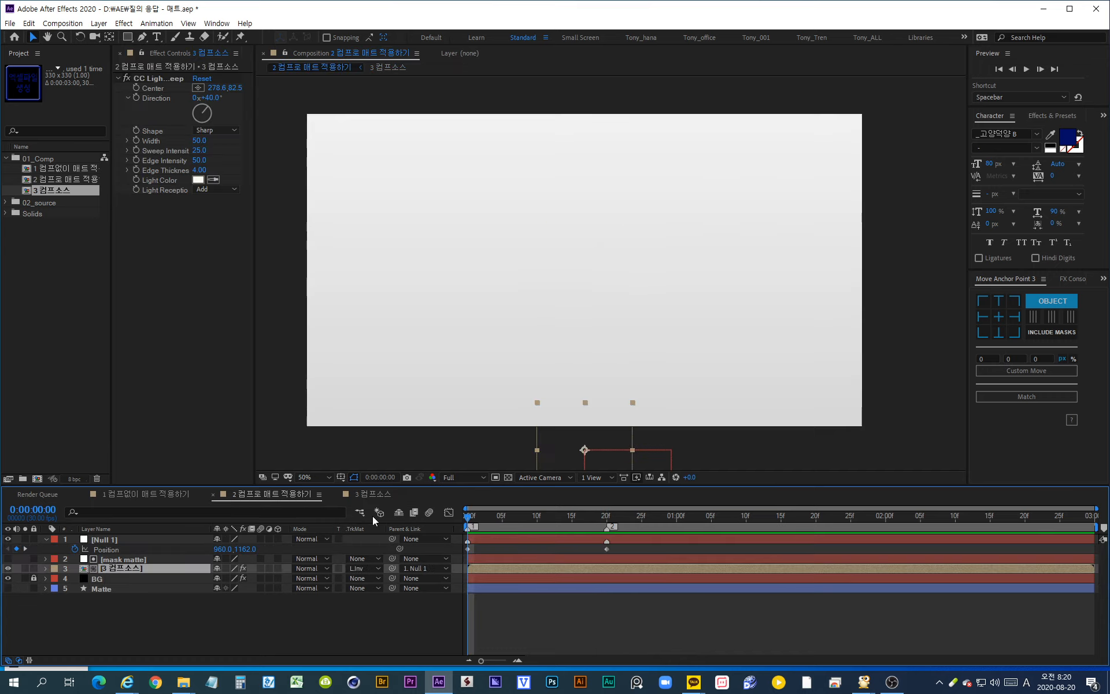
left_click_drag(469, 520, 609, 527)
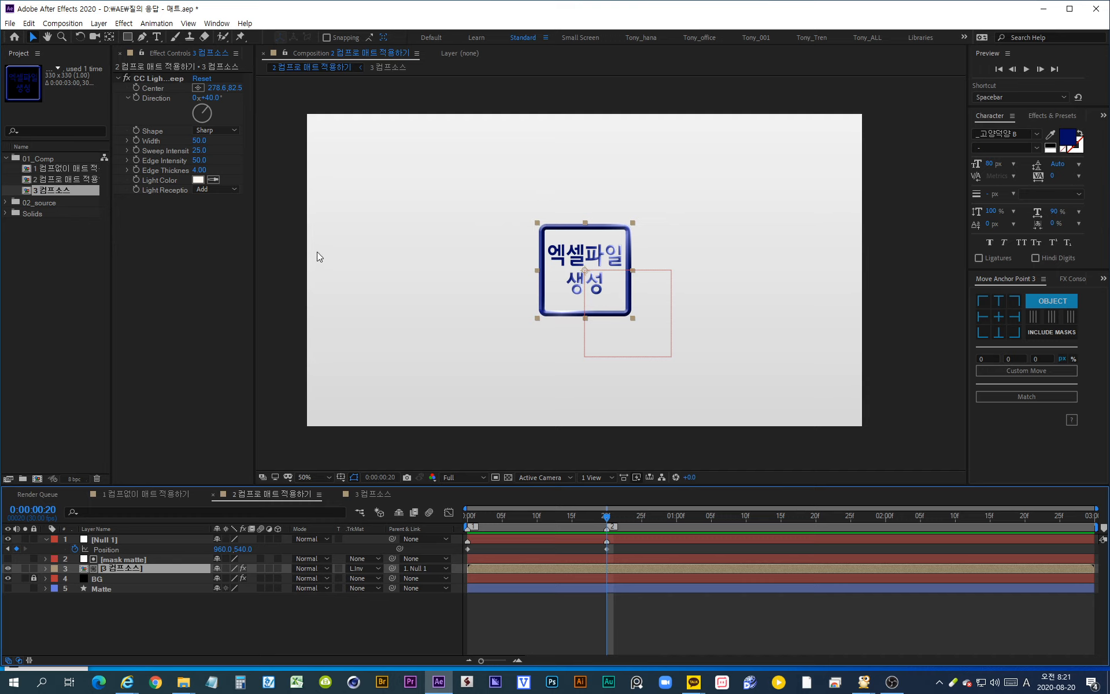
left_click(6, 202)
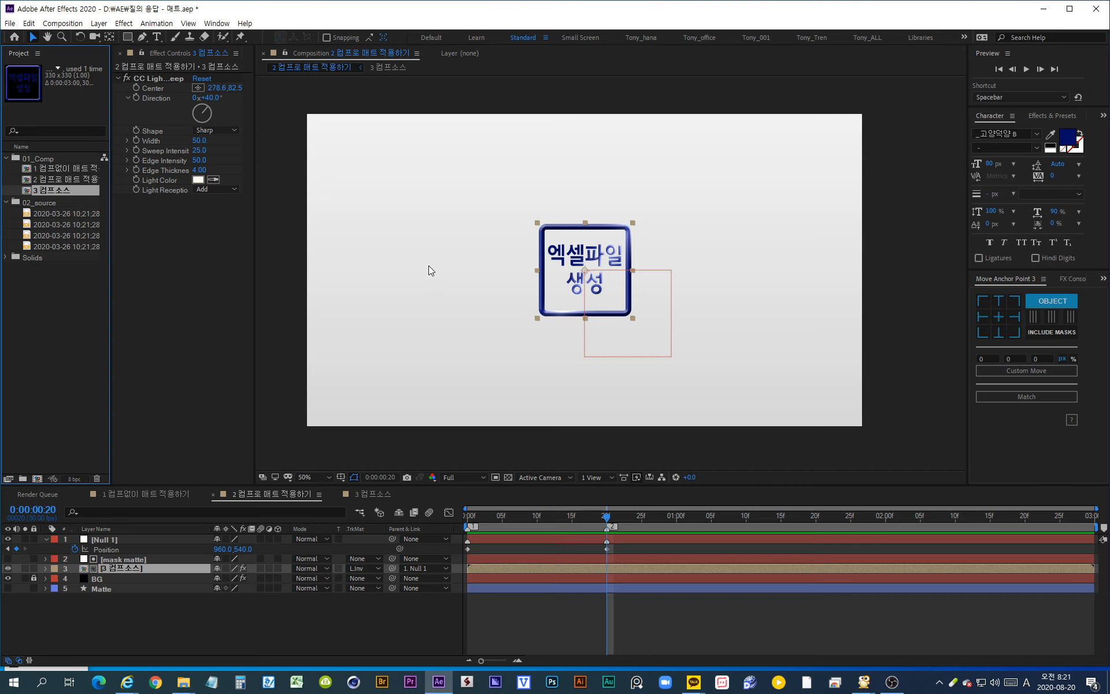
left_click(60, 214)
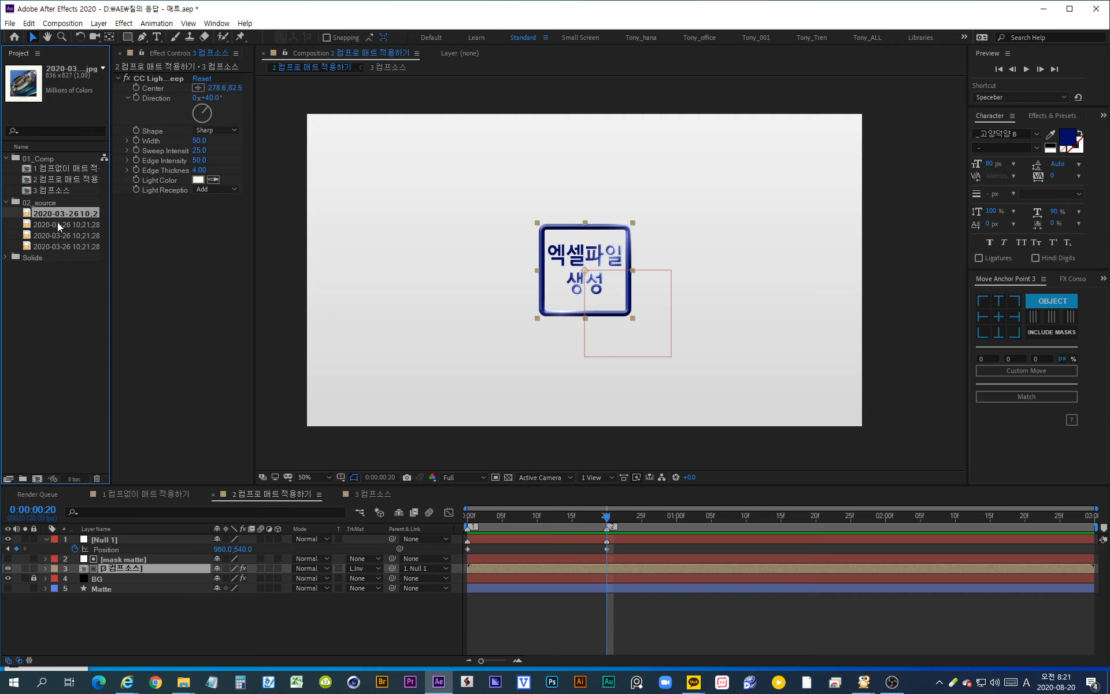
left_click(370, 493)
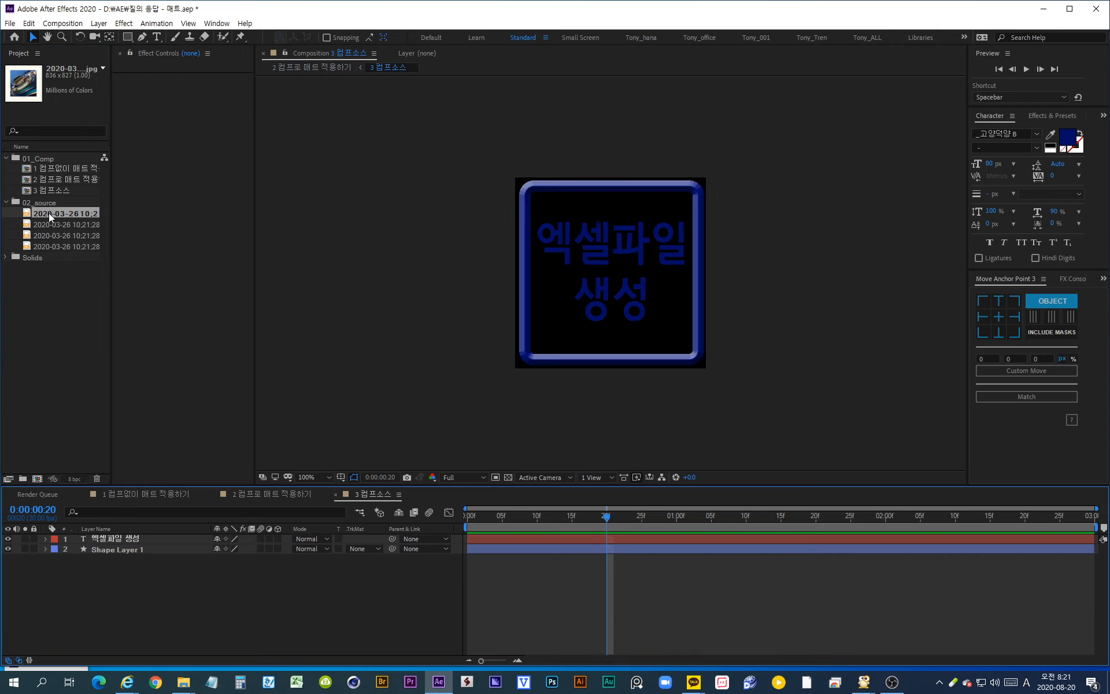
left_click_drag(48, 213, 104, 540)
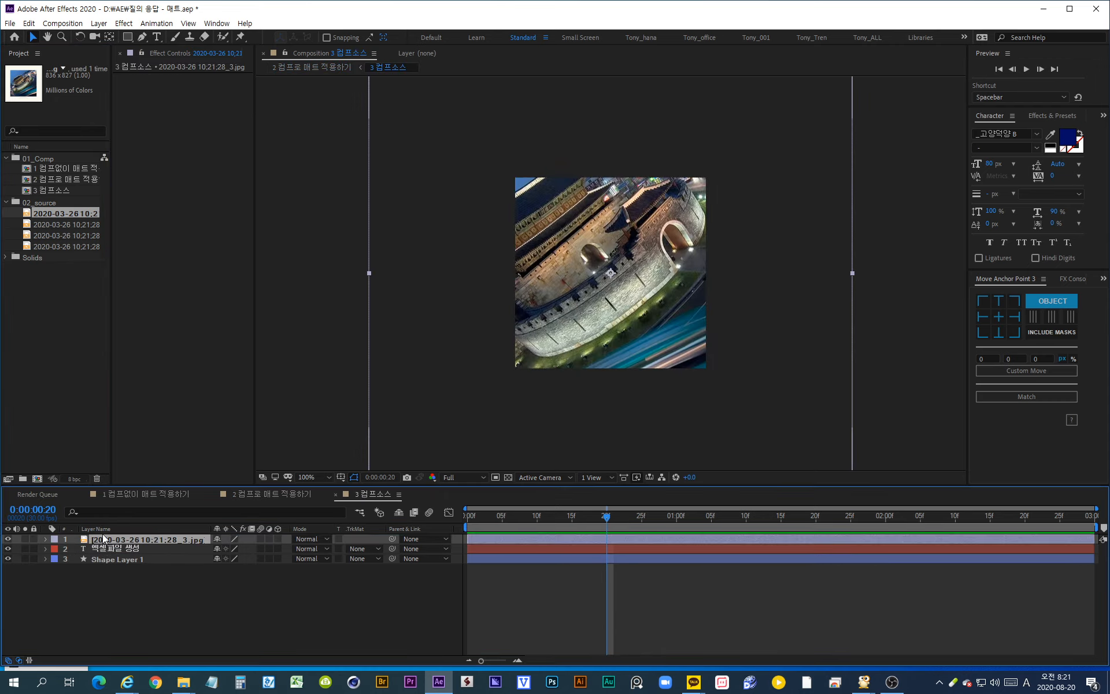
key("ctrl+alt+f")
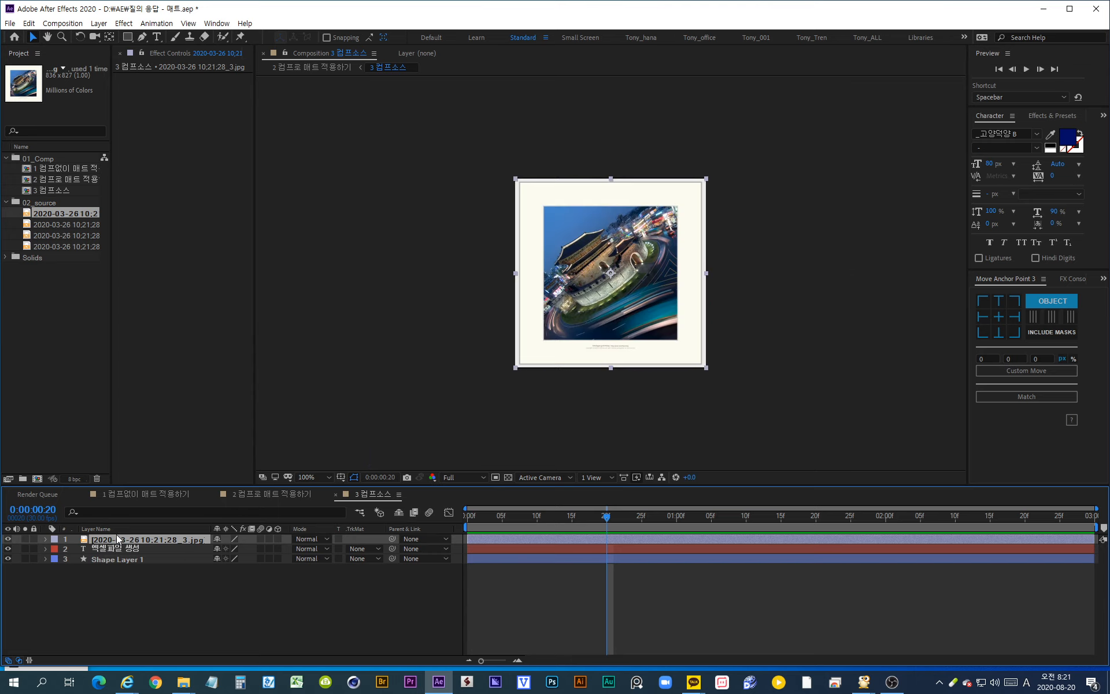
left_click(279, 494)
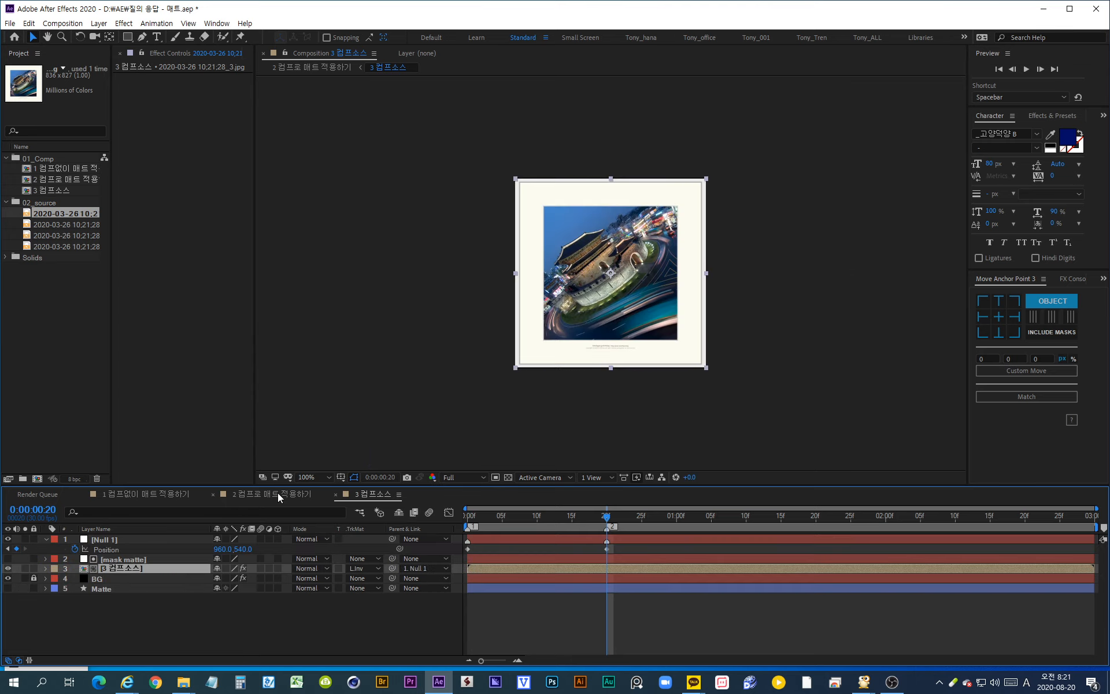
mouse_move(607, 515)
left_mouse_down()
mouse_move(474, 526)
mouse_move(607, 526)
left_mouse_up()
left_click(353, 494)
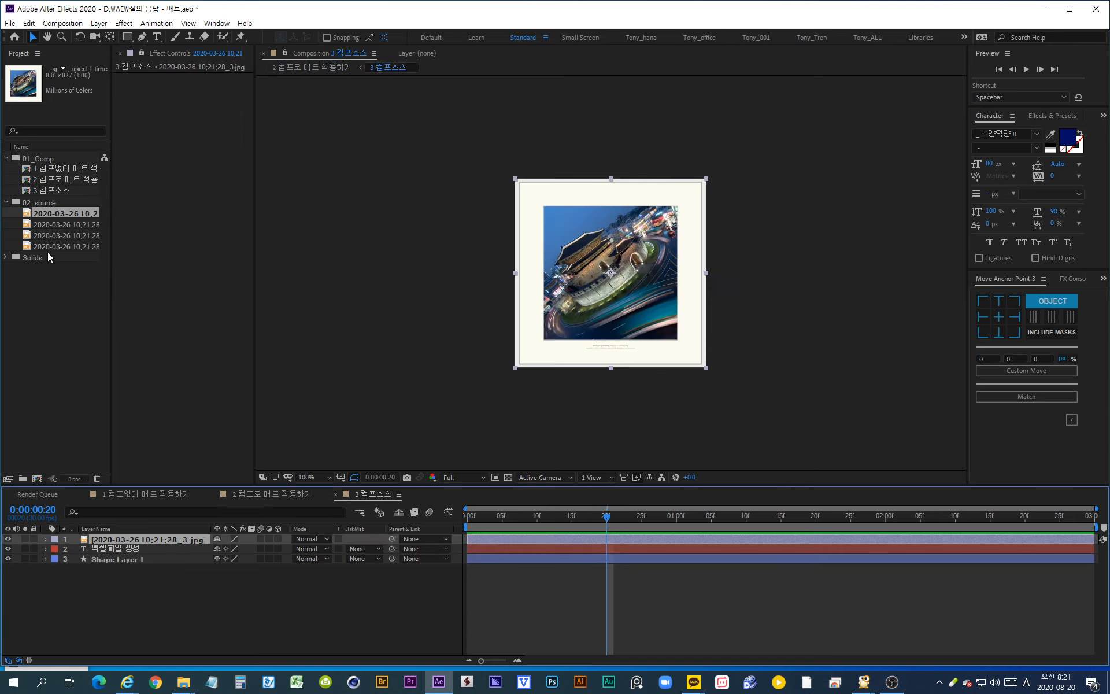
left_click_drag(47, 226, 136, 544)
left_click(292, 495)
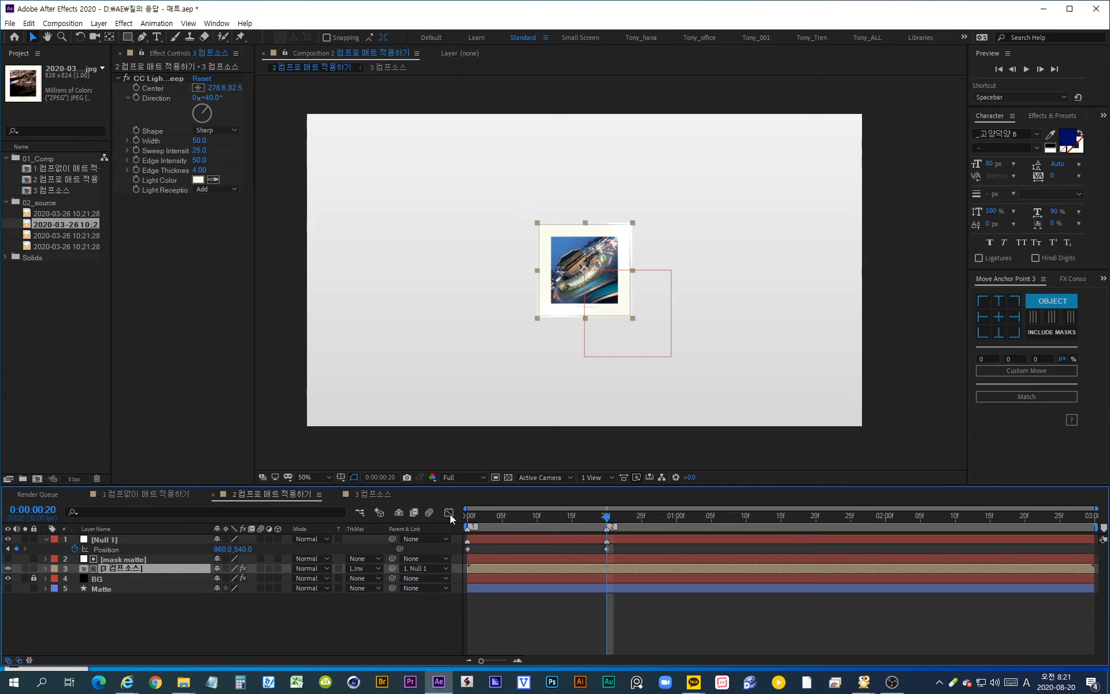
left_click_drag(604, 518, 460, 526)
key("space")
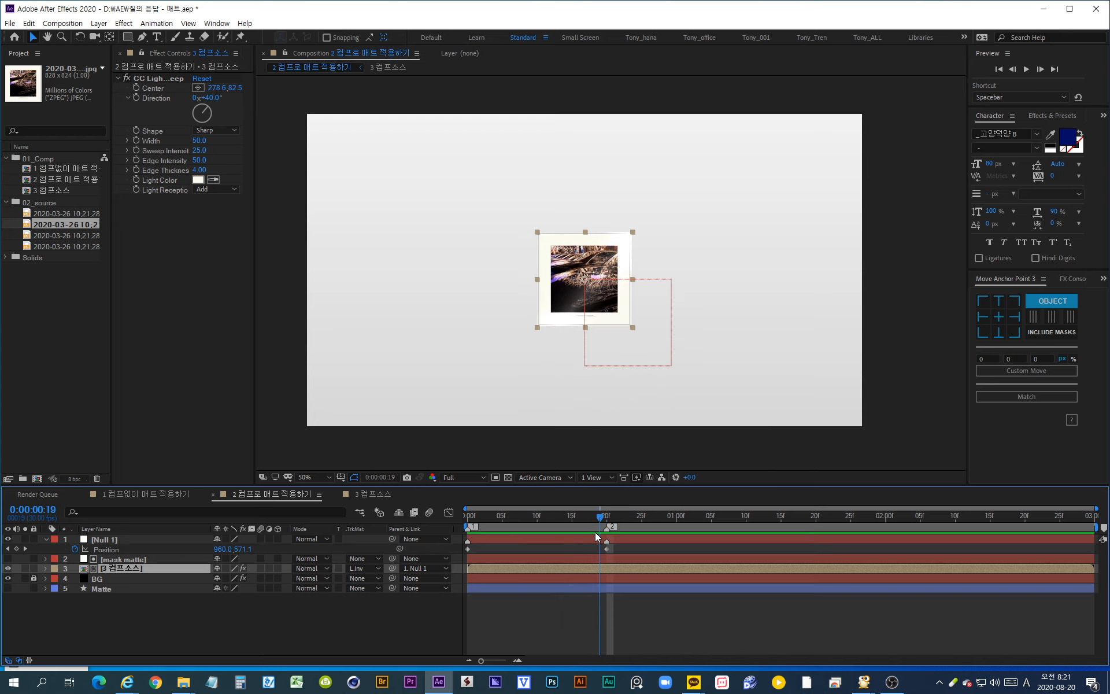
left_click(373, 494)
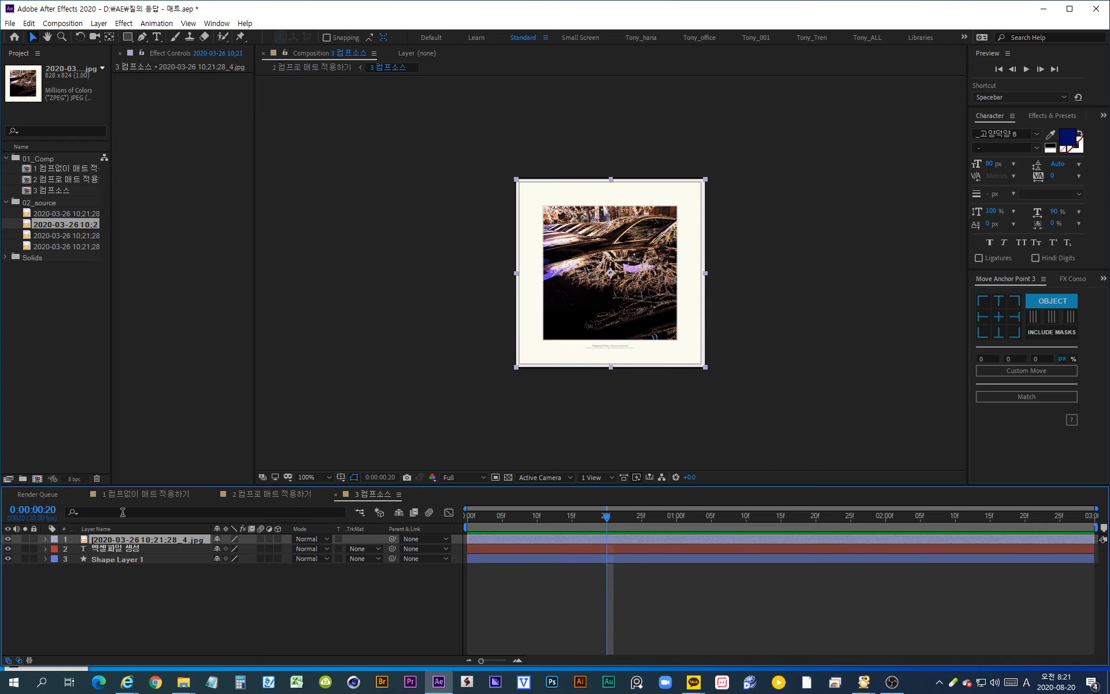
left_click_drag(51, 237, 258, 530)
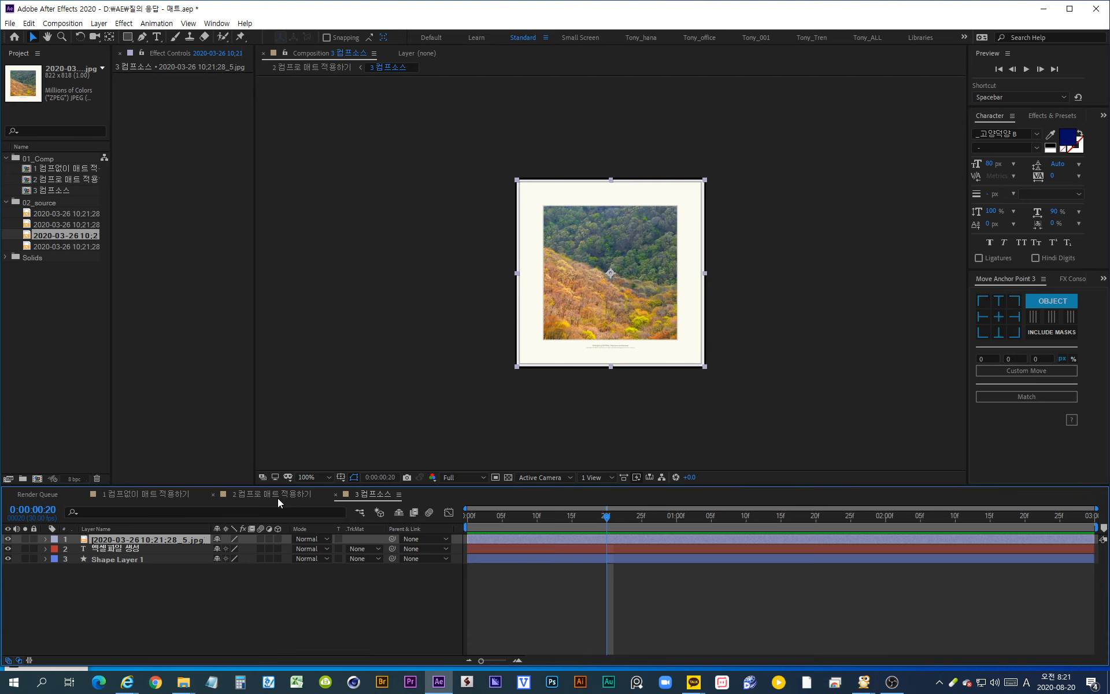
left_click(277, 495)
mouse_move(607, 519)
left_mouse_down()
mouse_move(456, 519)
mouse_move(609, 525)
left_mouse_up()
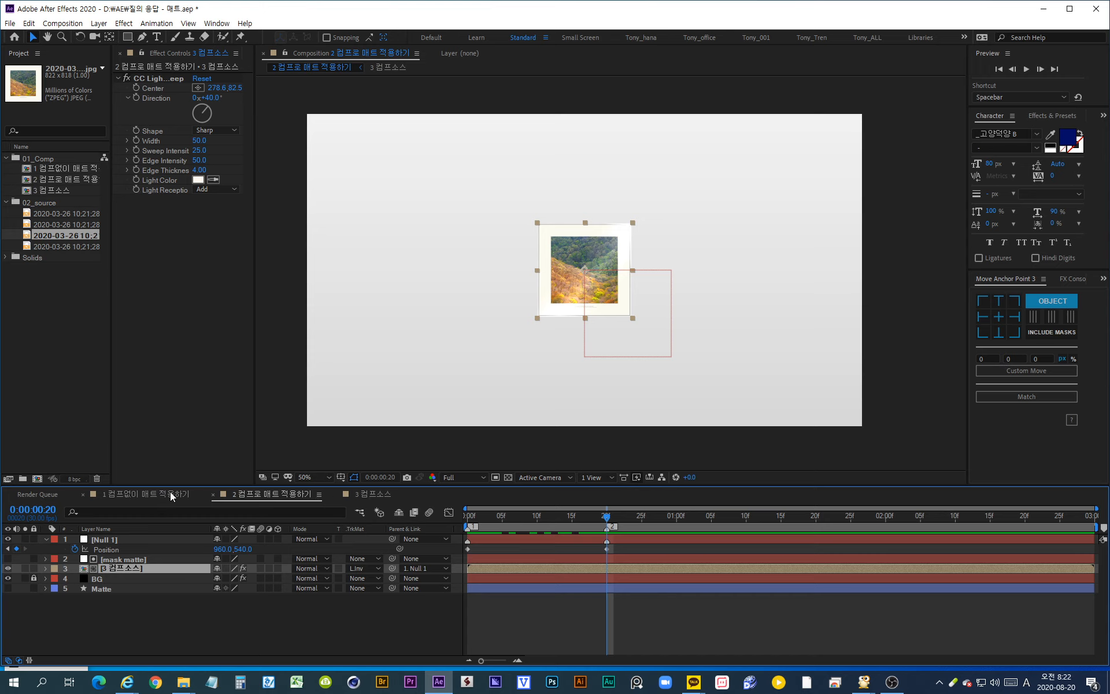
- Collapse the Null 1 layer's properties in 2 컴프로 매트 적용하기, scrub through the reveal back to frame 0 and recheck the precomp
left_click(366, 495)
left_click(274, 499)
left_click(45, 540)
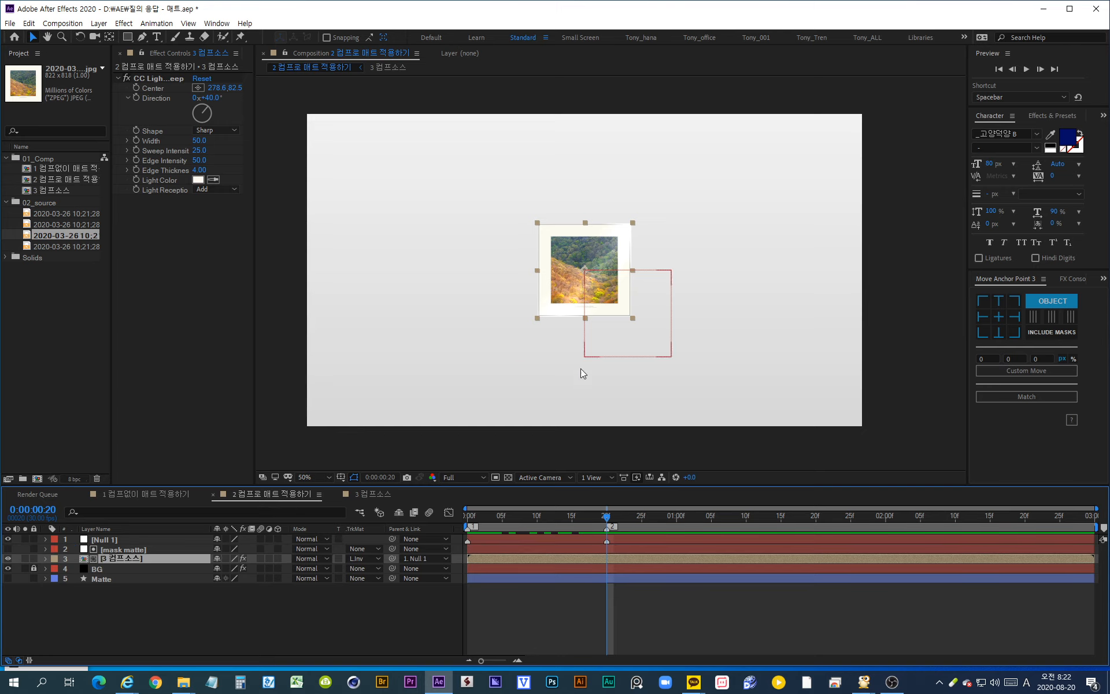
mouse_move(614, 523)
left_mouse_down()
mouse_move(457, 522)
mouse_move(600, 522)
left_mouse_up()
left_click_drag(522, 519, 602, 527)
left_click_drag(608, 515, 585, 520)
mouse_move(419, 509)
left_mouse_down()
mouse_move(618, 516)
mouse_move(399, 511)
left_mouse_up()
left_click(373, 494)
left_click(294, 493)
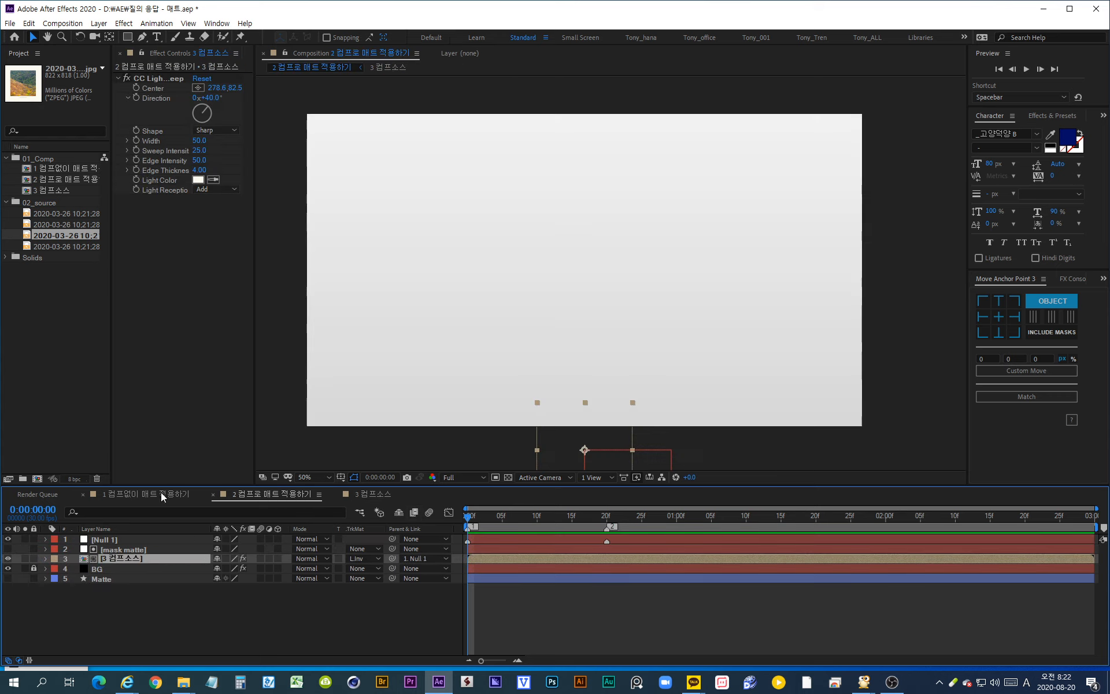
- In 1 컴프없이 매트 적용하기, review how Matte 2 pairs with the text layer and Matte with Shape Layer 1
left_click(150, 493)
left_click(114, 550)
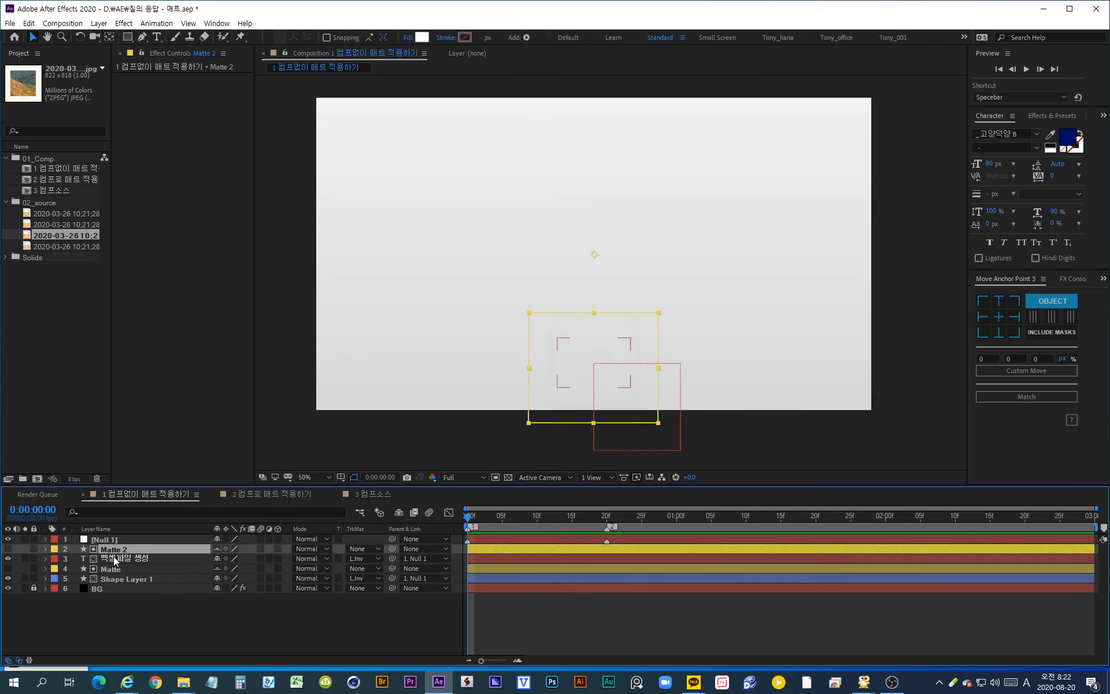
left_click(113, 558)
left_click(114, 569)
left_click(115, 579)
left_click(118, 559)
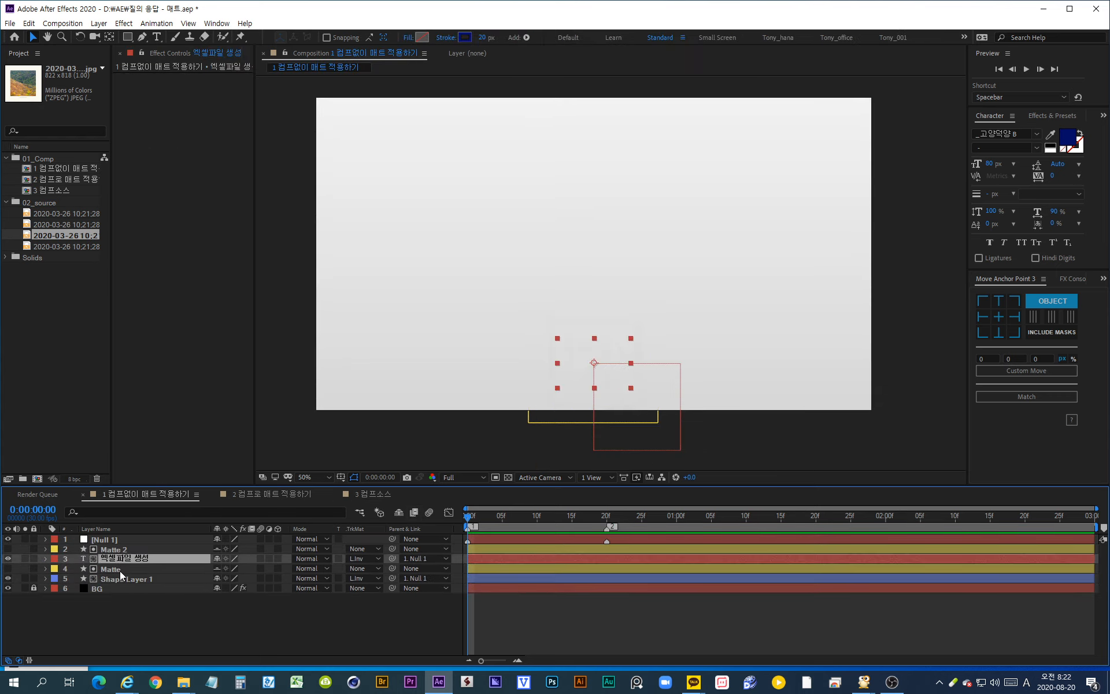
left_click(119, 578)
left_click(125, 560)
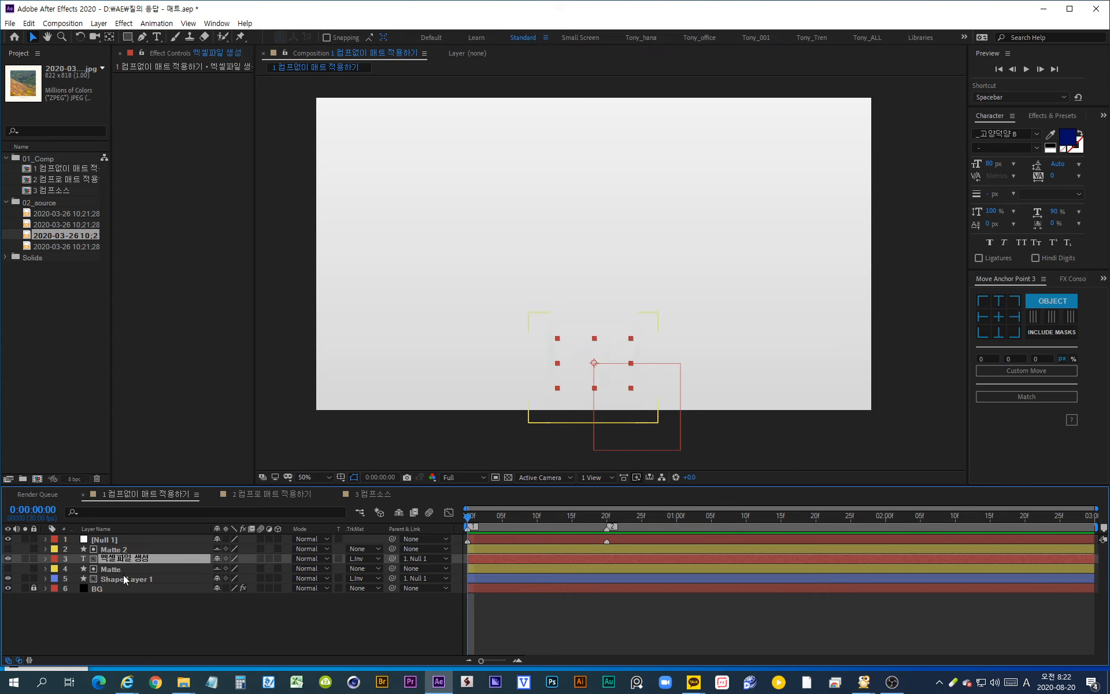
left_click(123, 579)
left_click(115, 550)
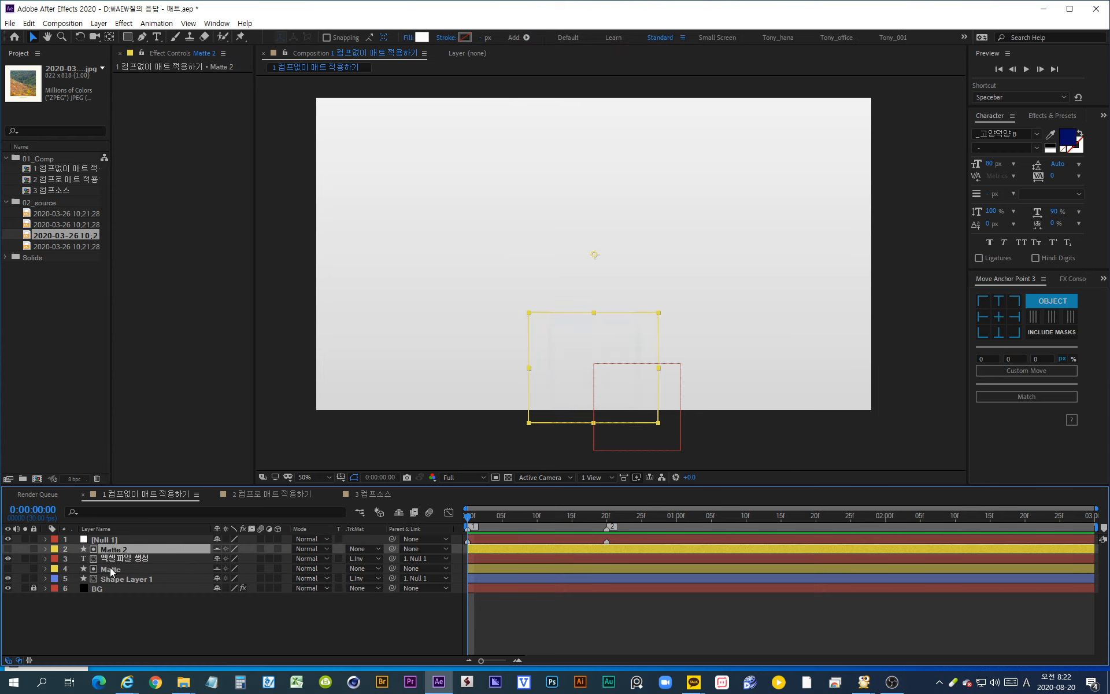
left_click(113, 569)
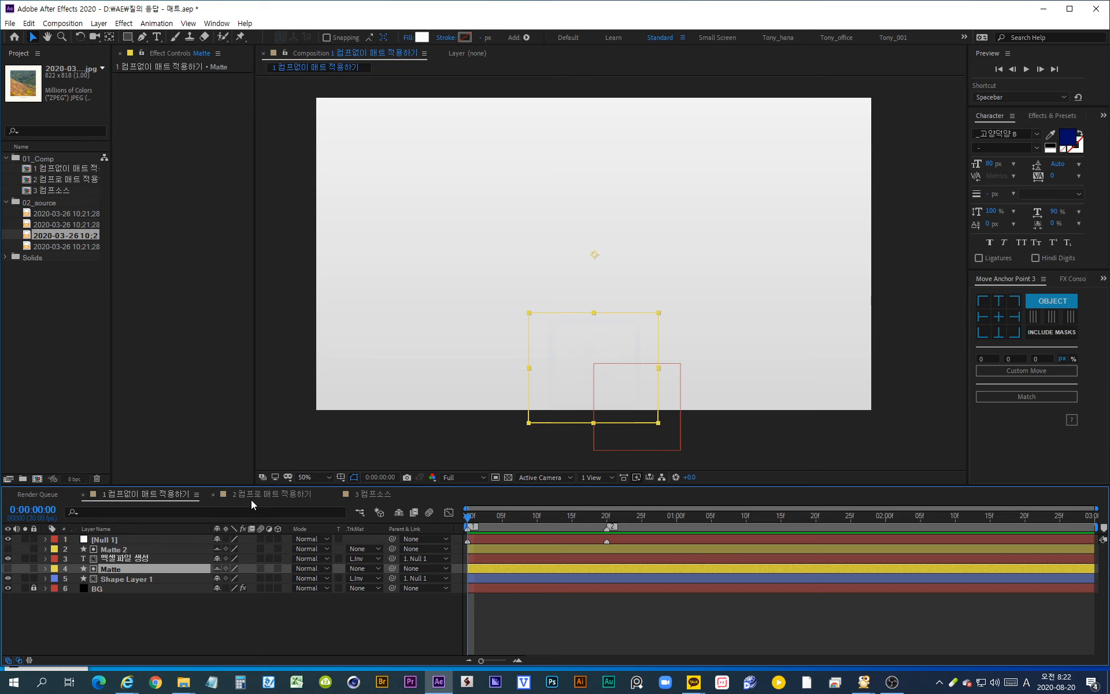
- In 2 컴프로 매트 적용하기, review the mask matte, 3 컴프소스 and Null 1 layers, and check the layers inside the 3 컴프소스 precomp
left_click(252, 495)
left_click(111, 550)
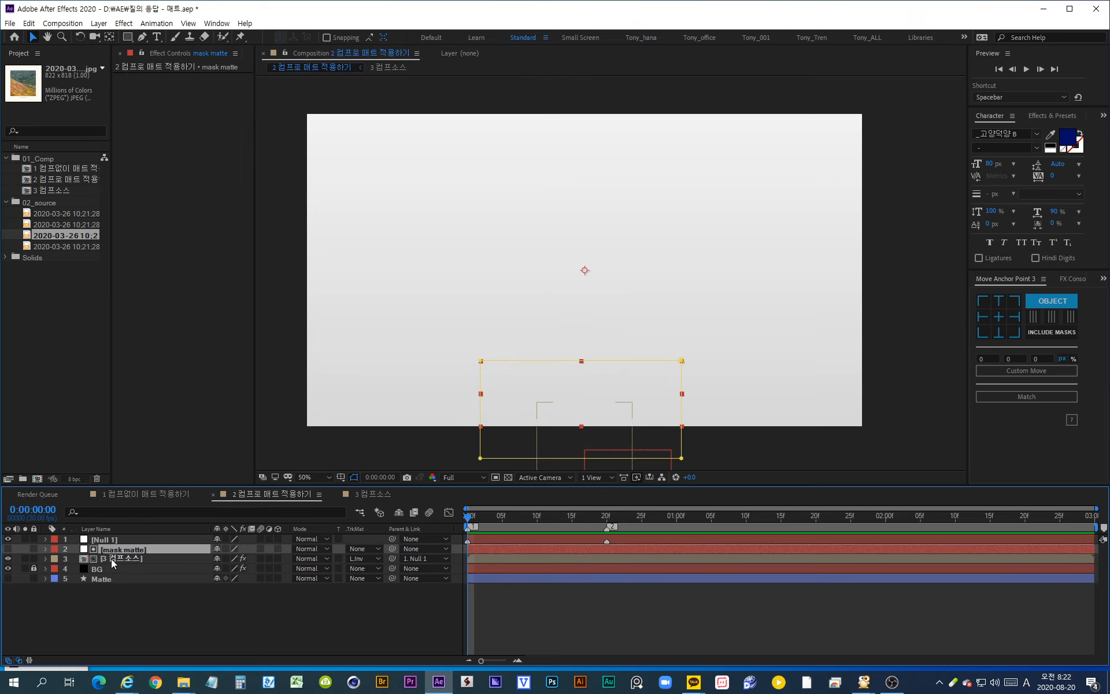
left_click(113, 558)
left_click(105, 539)
left_click(360, 495)
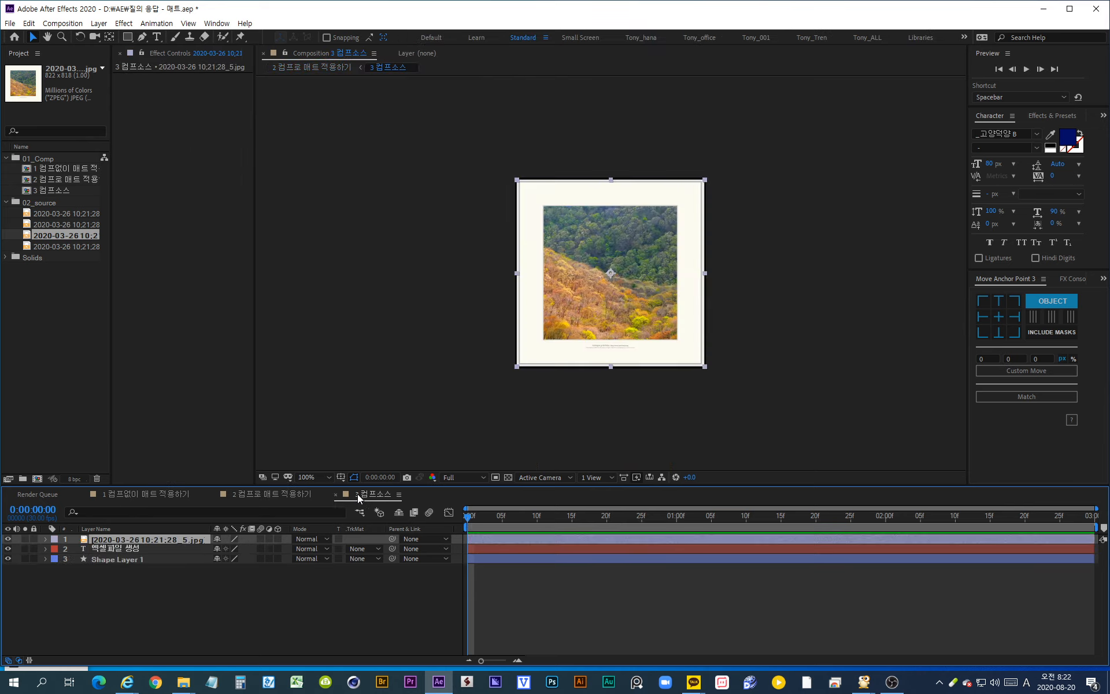
left_click(272, 494)
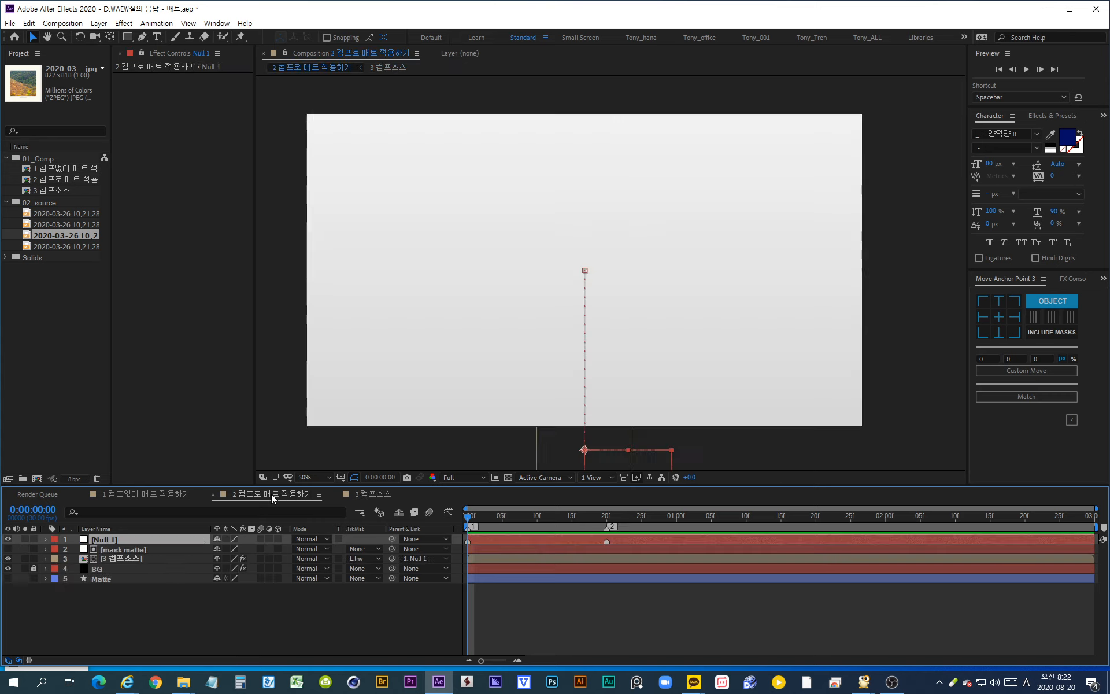
- In 1 컴프없이 매트 적용하기, review how Null 1 drives the text layer and Shape Layer 1, ending on the Matte 2 layer
left_click(154, 495)
left_click(109, 541)
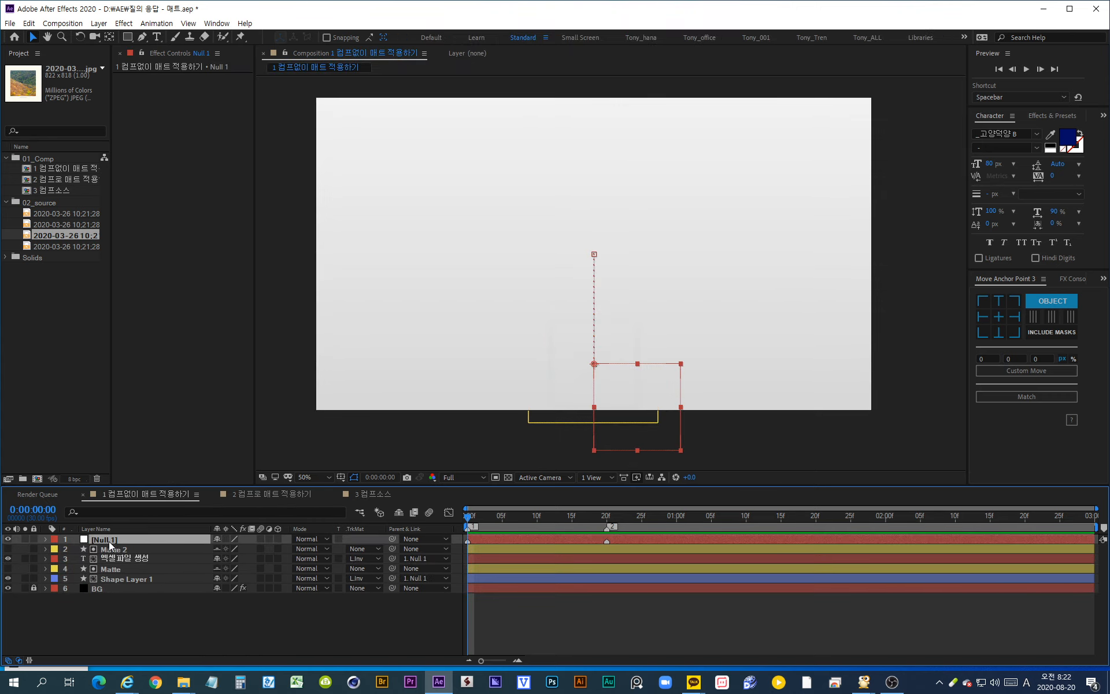
left_click(121, 559)
left_click(120, 576)
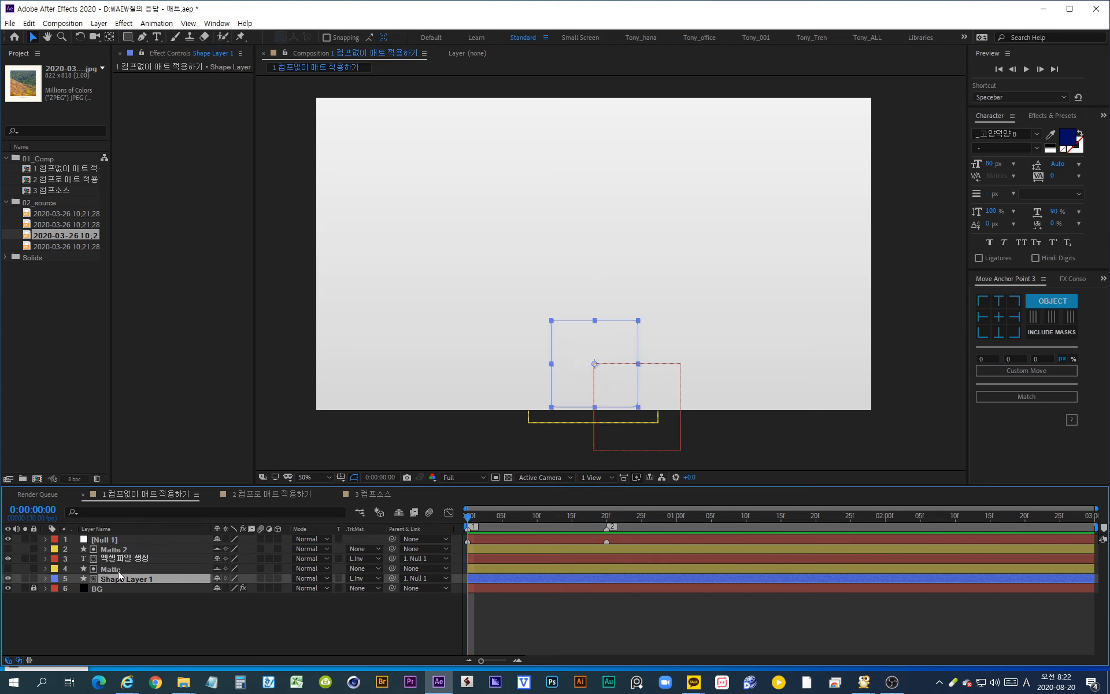
left_click(121, 559)
left_click(123, 577)
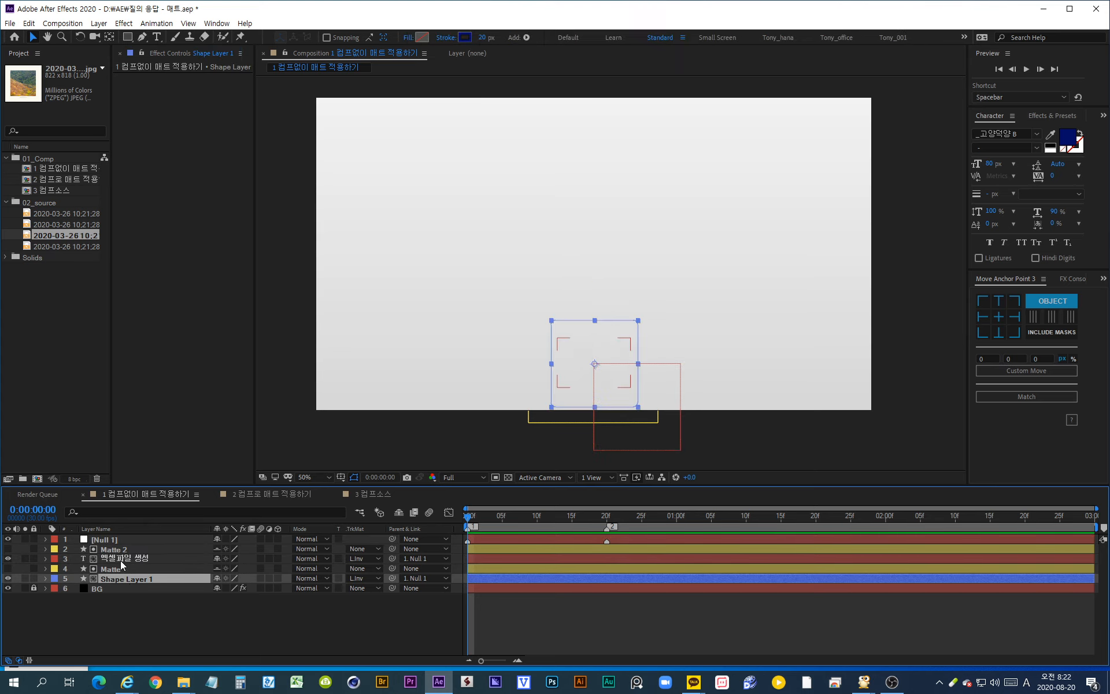
left_click(112, 540)
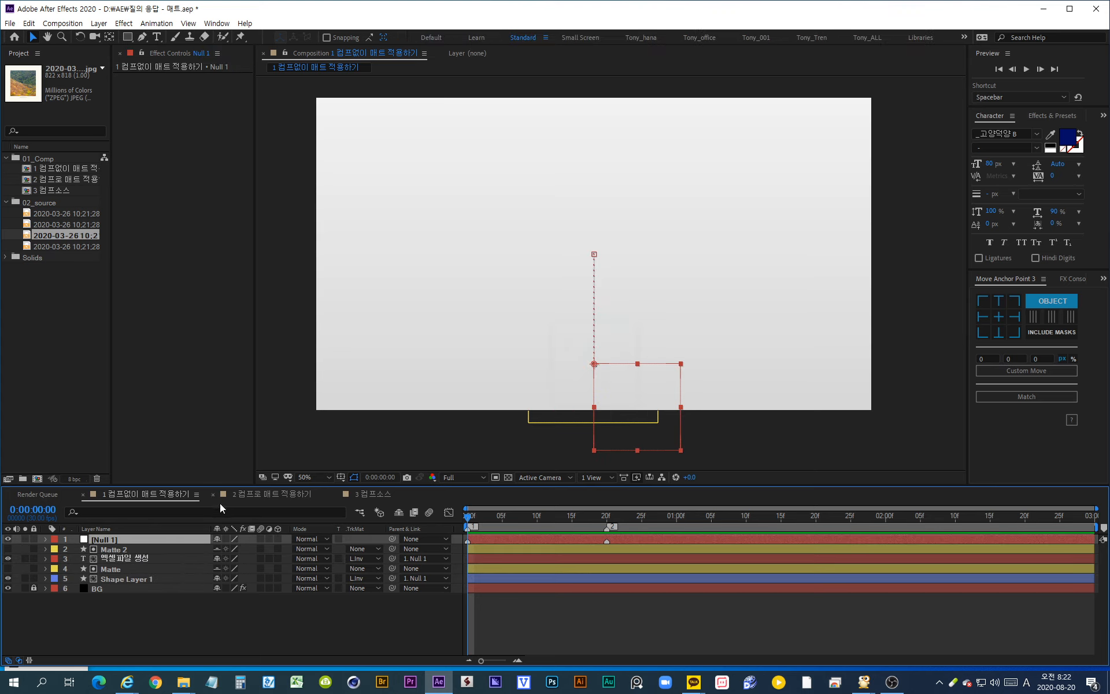
left_click(119, 552)
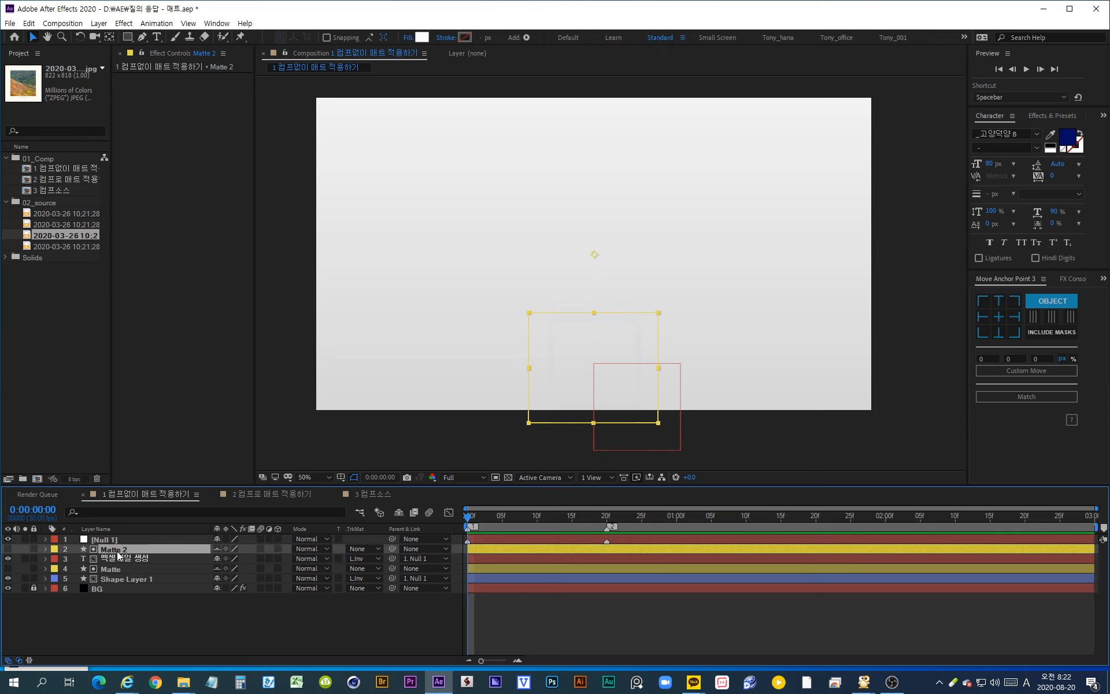
- Scrub and play the matte reveal between frame 0 and frame 20 in 1 컴프없이 매트 적용하기, ending back at frame 0
left_click_drag(471, 521, 609, 526)
left_click_drag(468, 515, 606, 517)
key("space")
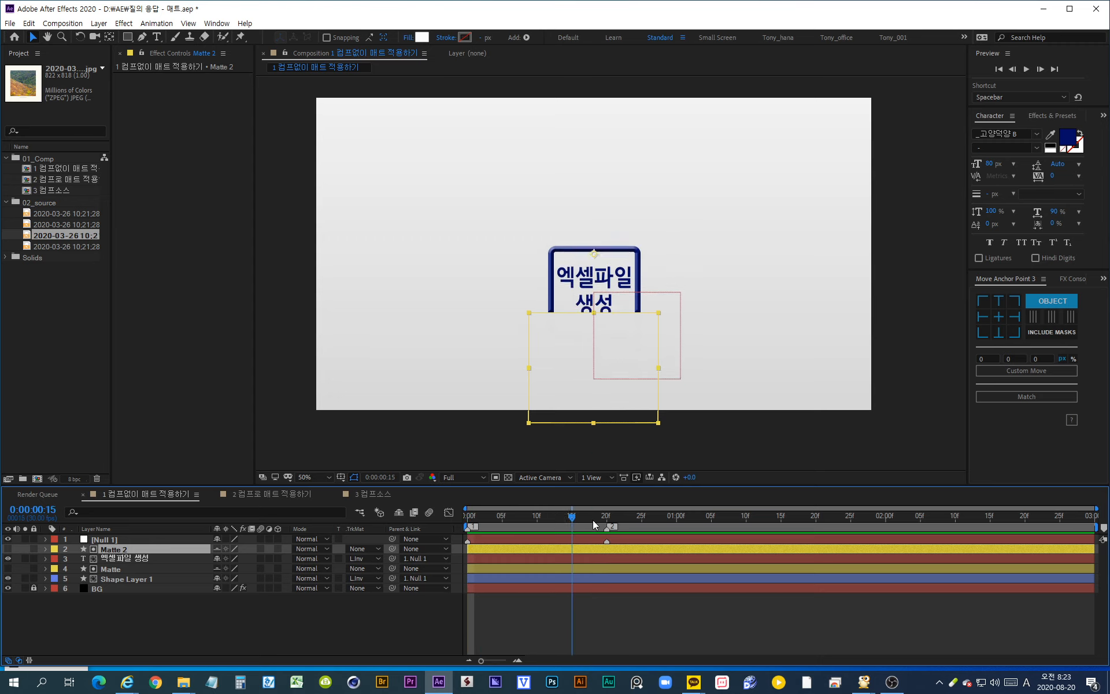
left_click(467, 518)
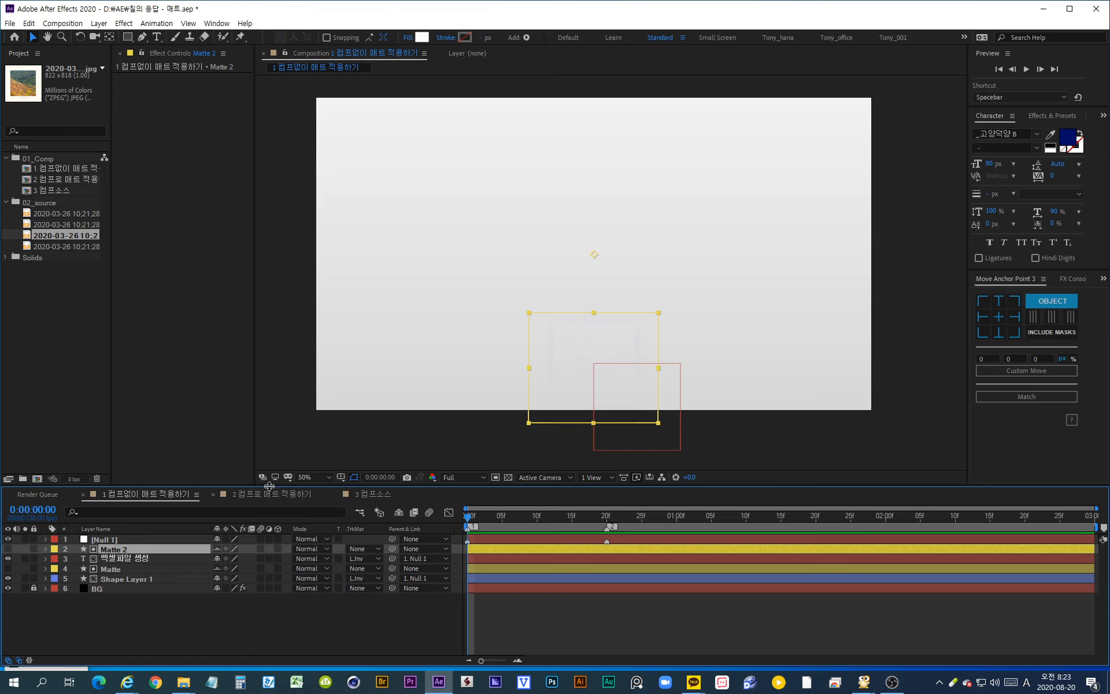
- Make the timeline area slightly taller and move the current time from frame 0 to frame 20 to view the finished reveal
left_click_drag(269, 485, 270, 467)
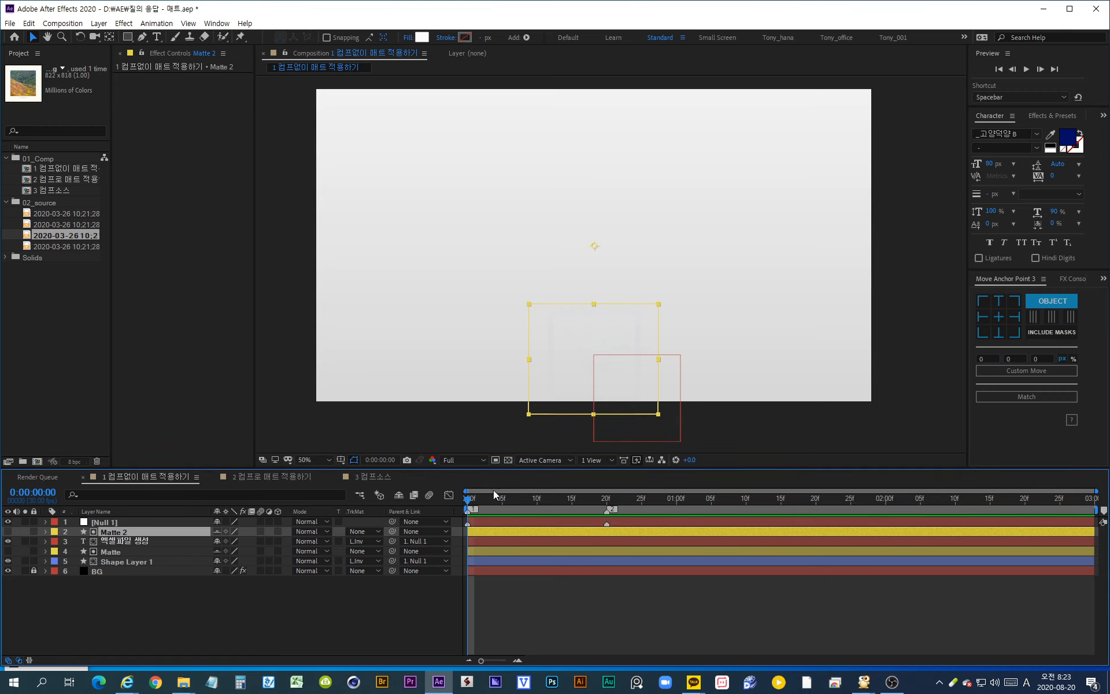
mouse_move(470, 502)
left_mouse_down()
mouse_move(609, 501)
mouse_move(454, 506)
left_mouse_up()
left_click(606, 501)
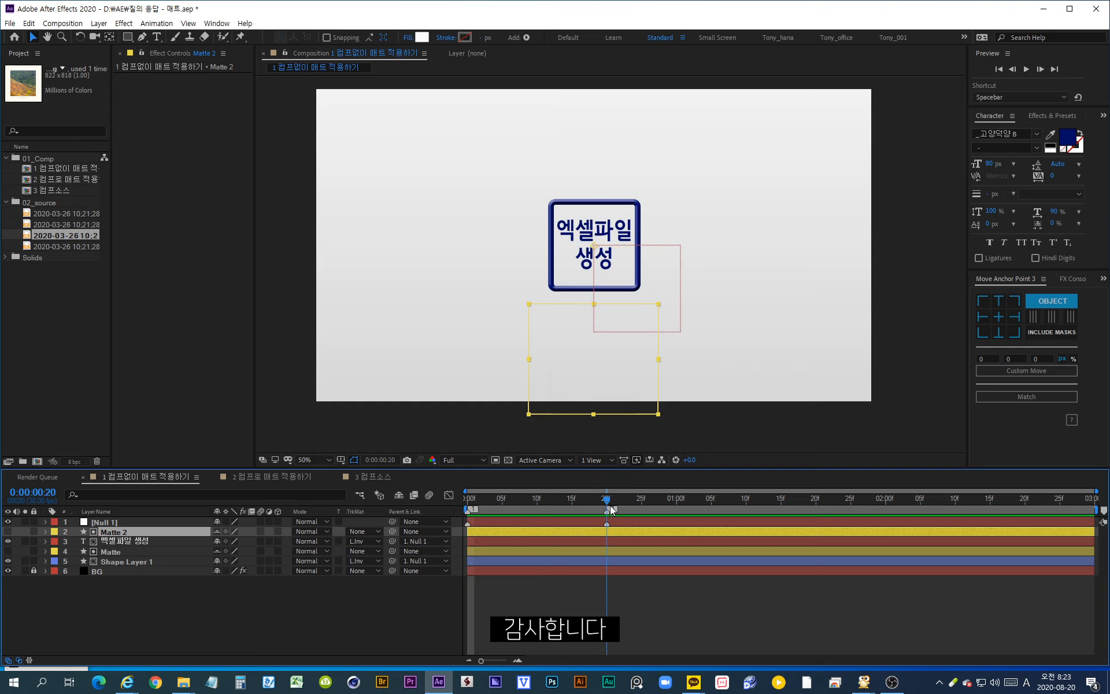